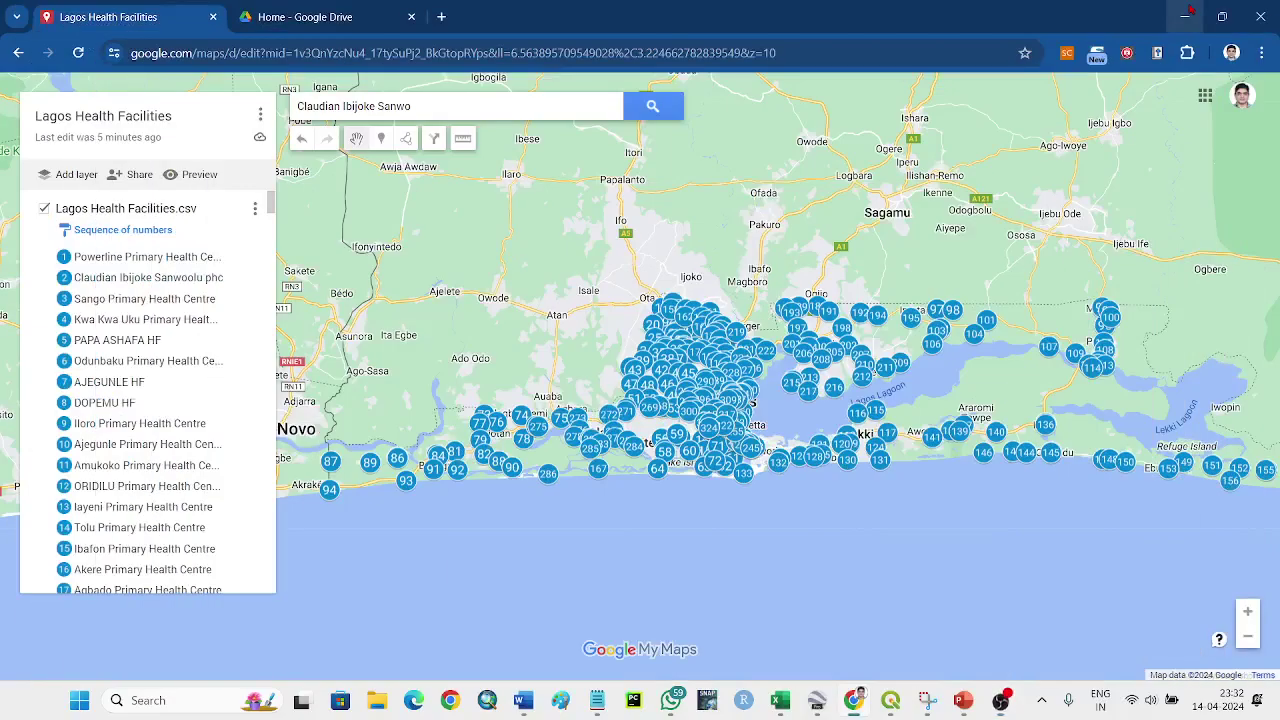
# Step: Examine how the numbered health facility markers are spread across the Lagos map
pyautogui.moveTo(998, 198); pyautogui.dragTo(820, 237)
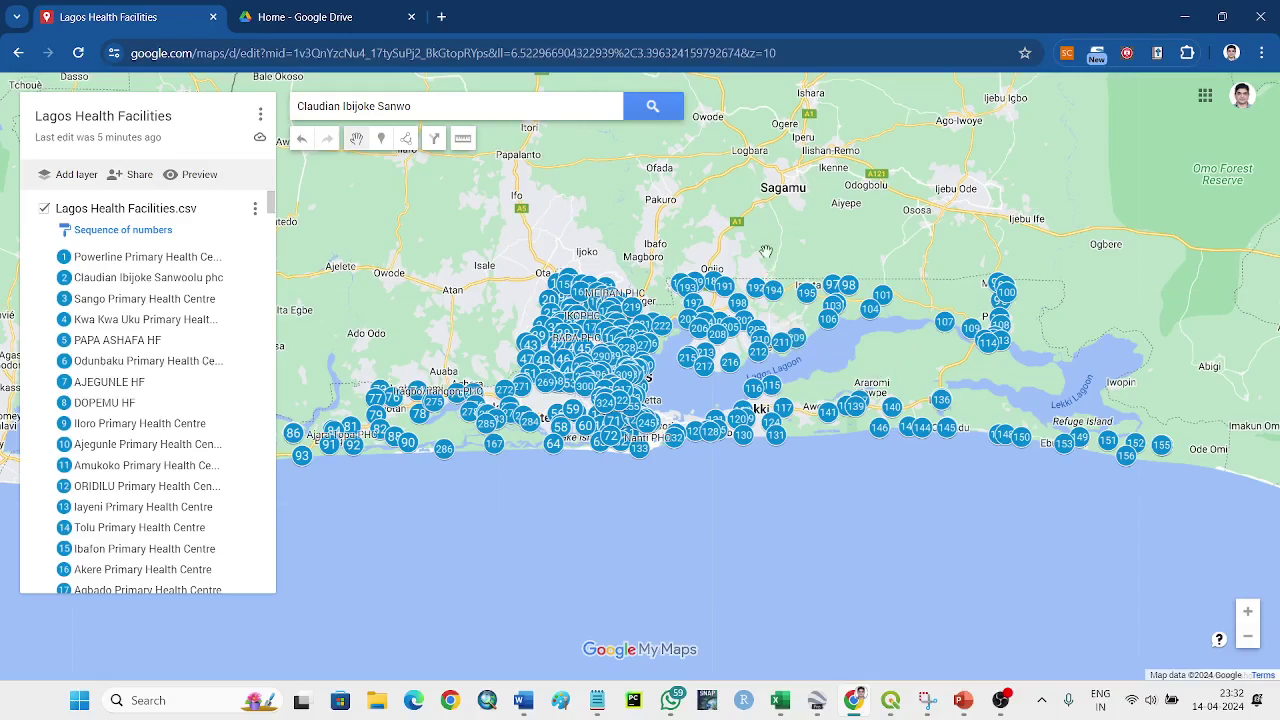
pyautogui.moveTo(787, 240); pyautogui.dragTo(732, 260)
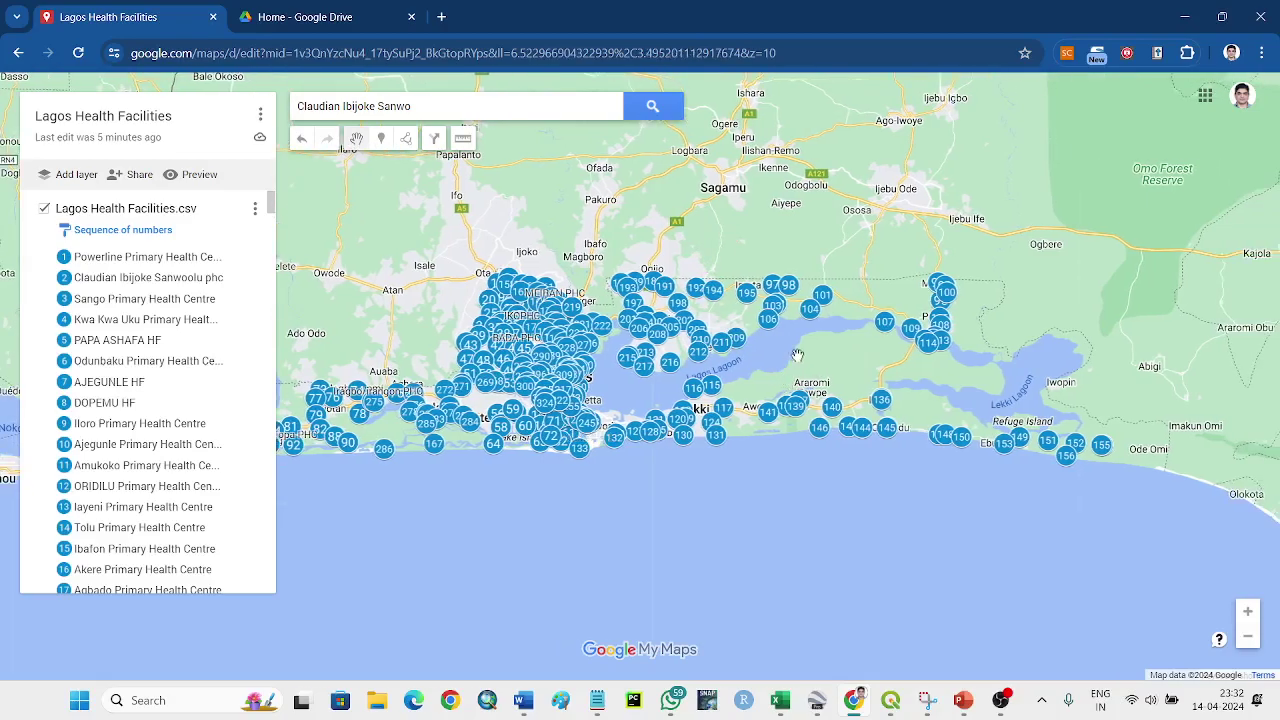
pyautogui.scroll(1, 771, 352)
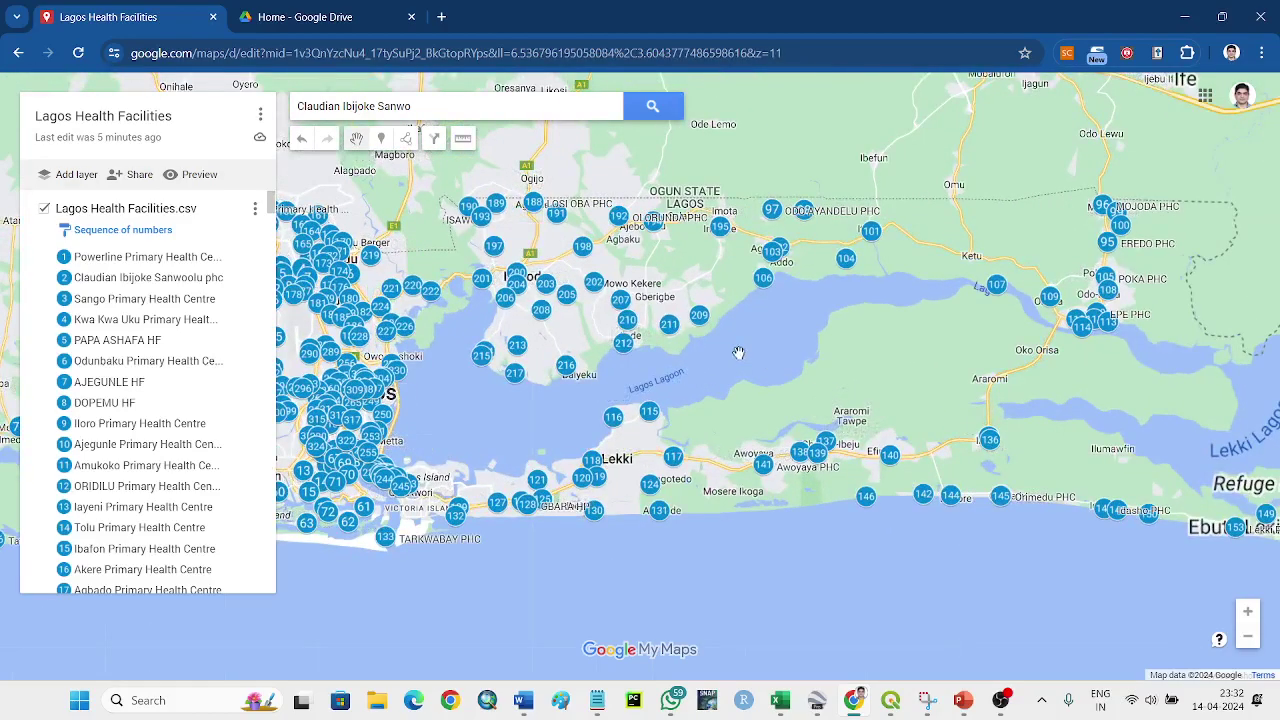
pyautogui.moveTo(702, 350); pyautogui.dragTo(784, 372)
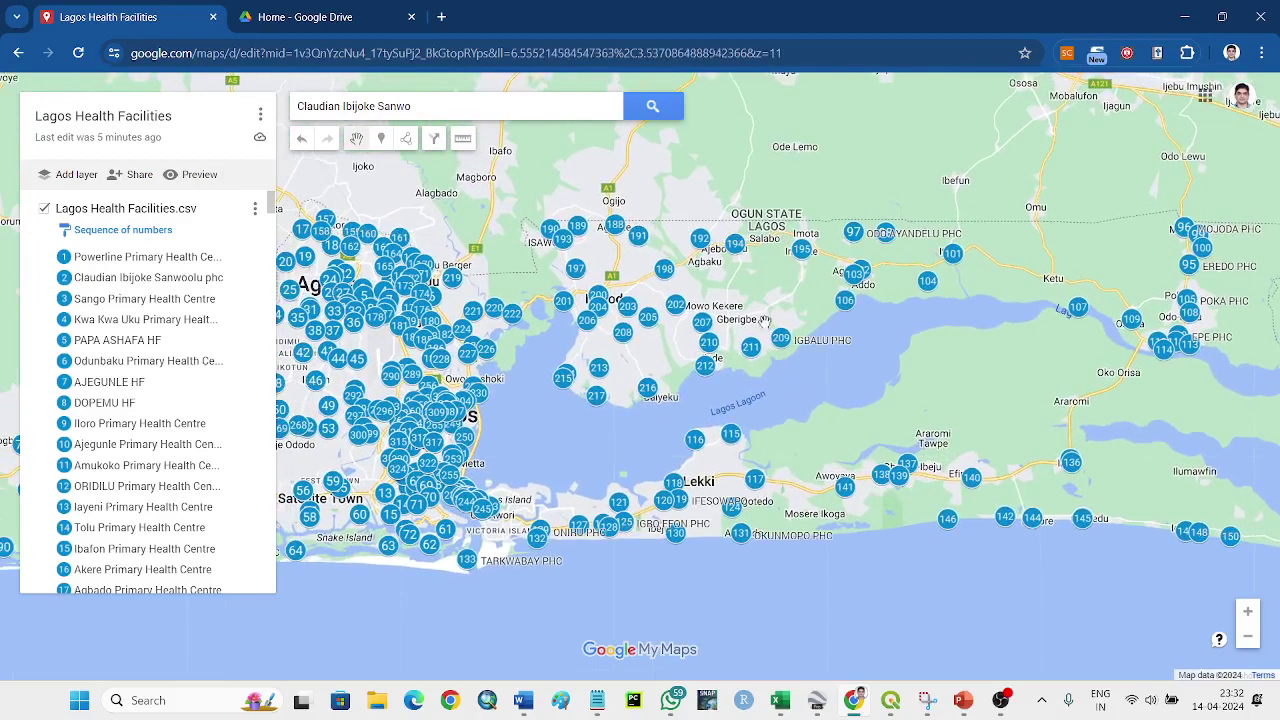
pyautogui.moveTo(760, 298); pyautogui.dragTo(806, 292)
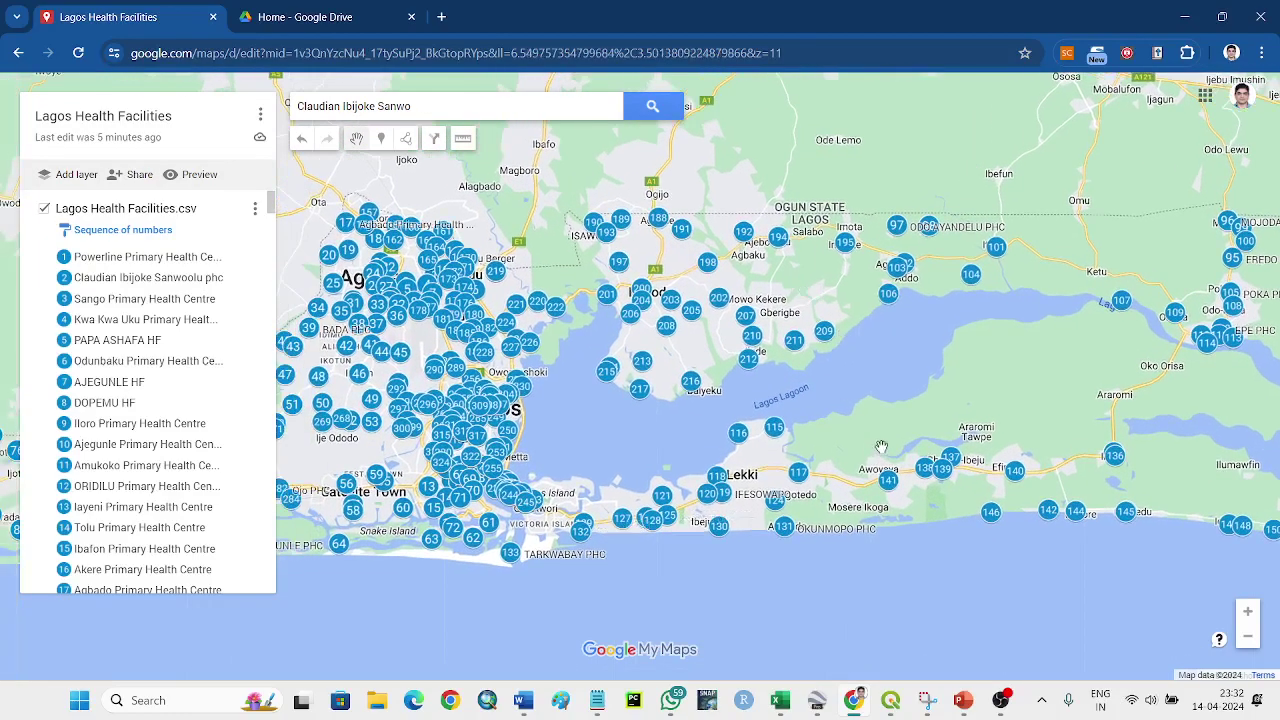
pyautogui.moveTo(850, 388); pyautogui.dragTo(900, 380)
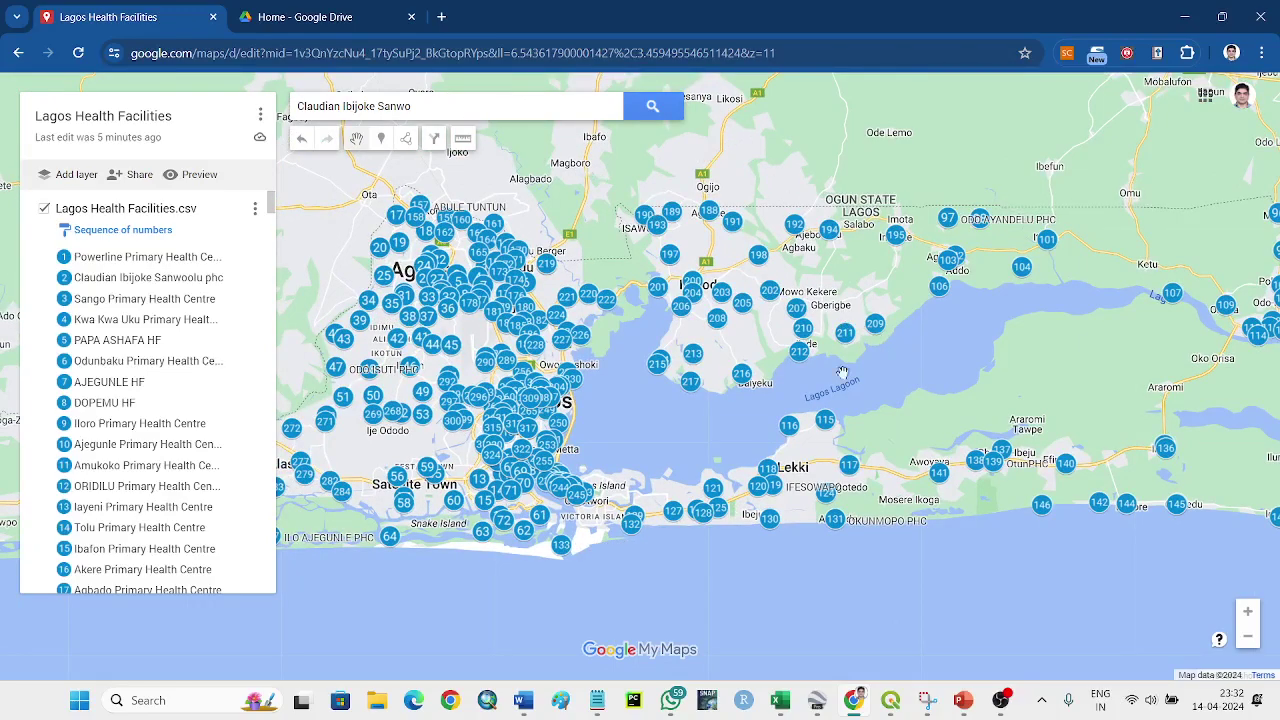
pyautogui.moveTo(699, 413); pyautogui.dragTo(772, 403)
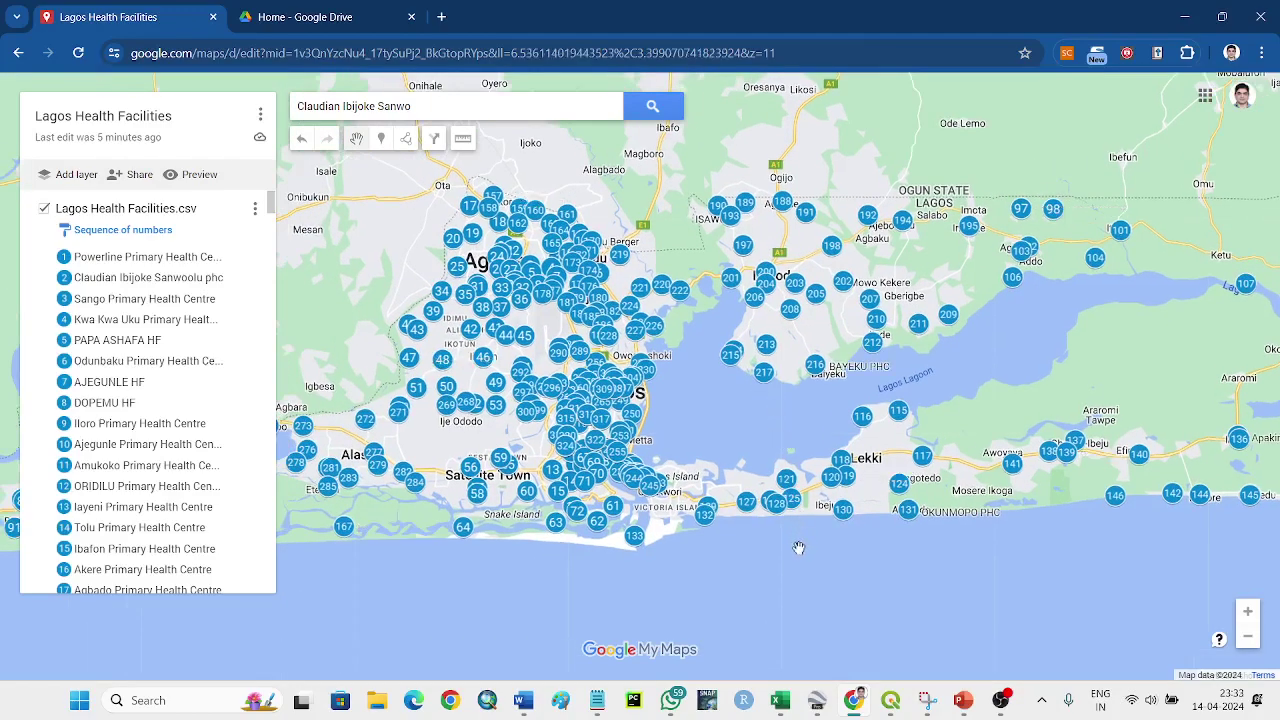
# Step: Switch to the Lagos Health Facilities workbook in Excel and review the coordinates in the yellow lat and long columns
pyautogui.moveTo(788, 708)
pyautogui.click(994, 628)
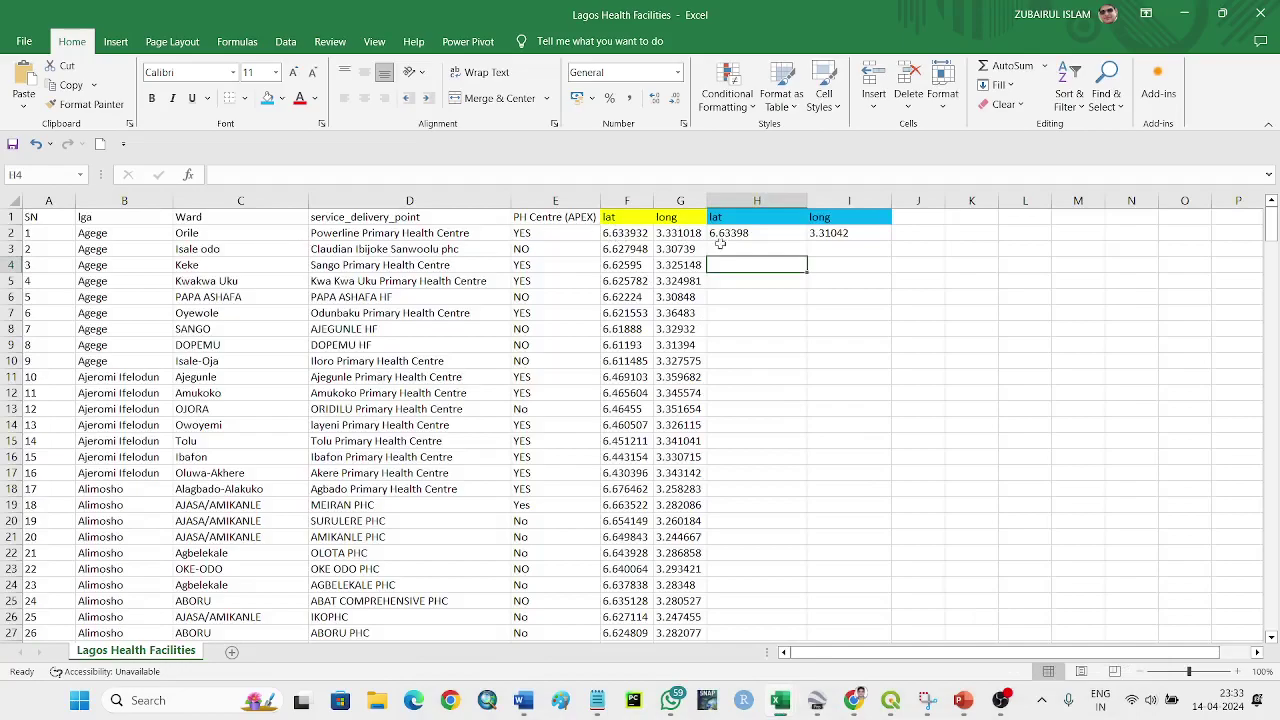
pyautogui.click(610, 220)
pyautogui.press('Right')
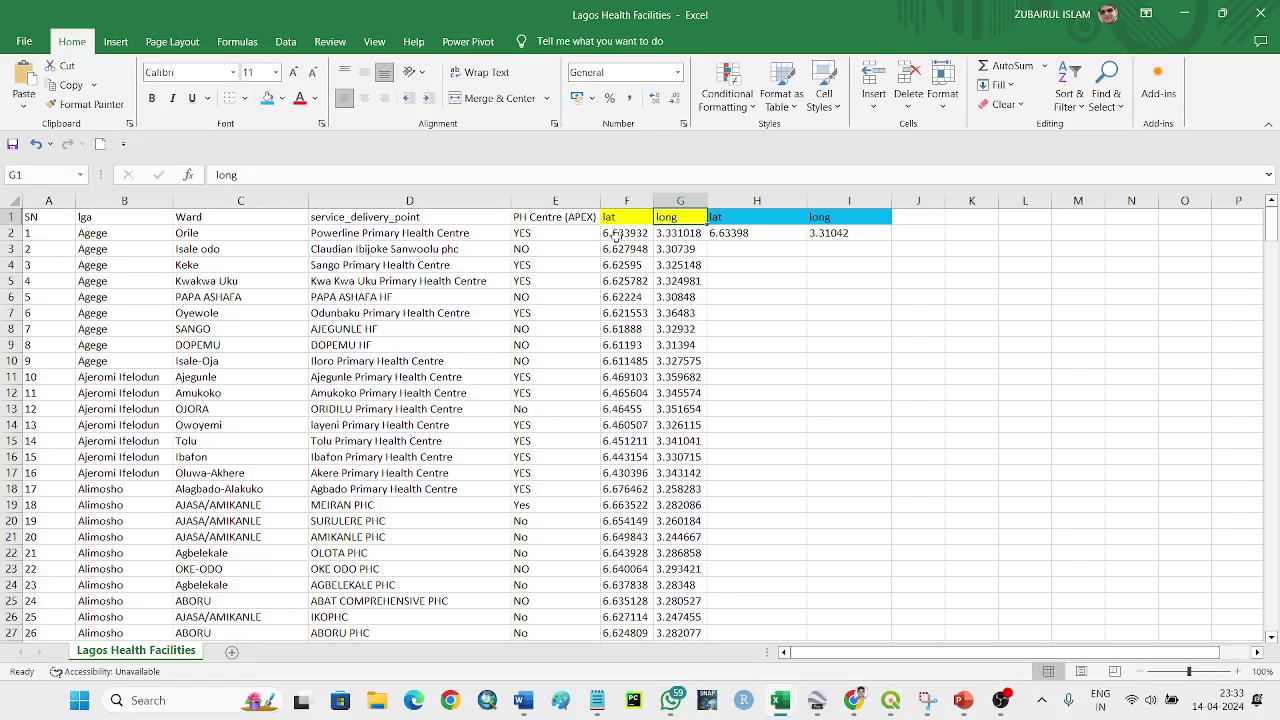
pyautogui.moveTo(617, 236); pyautogui.dragTo(650, 425)
pyautogui.click(849, 392)
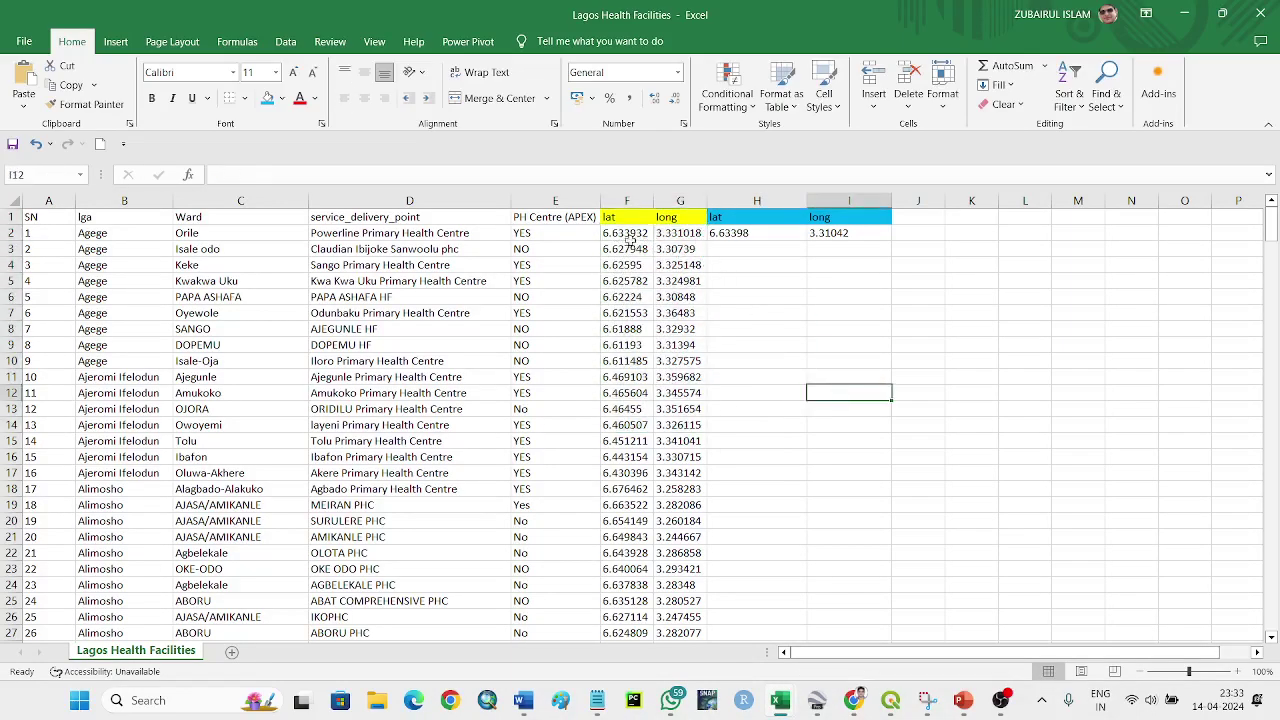
pyautogui.moveTo(628, 240); pyautogui.dragTo(650, 365)
pyautogui.click(849, 344)
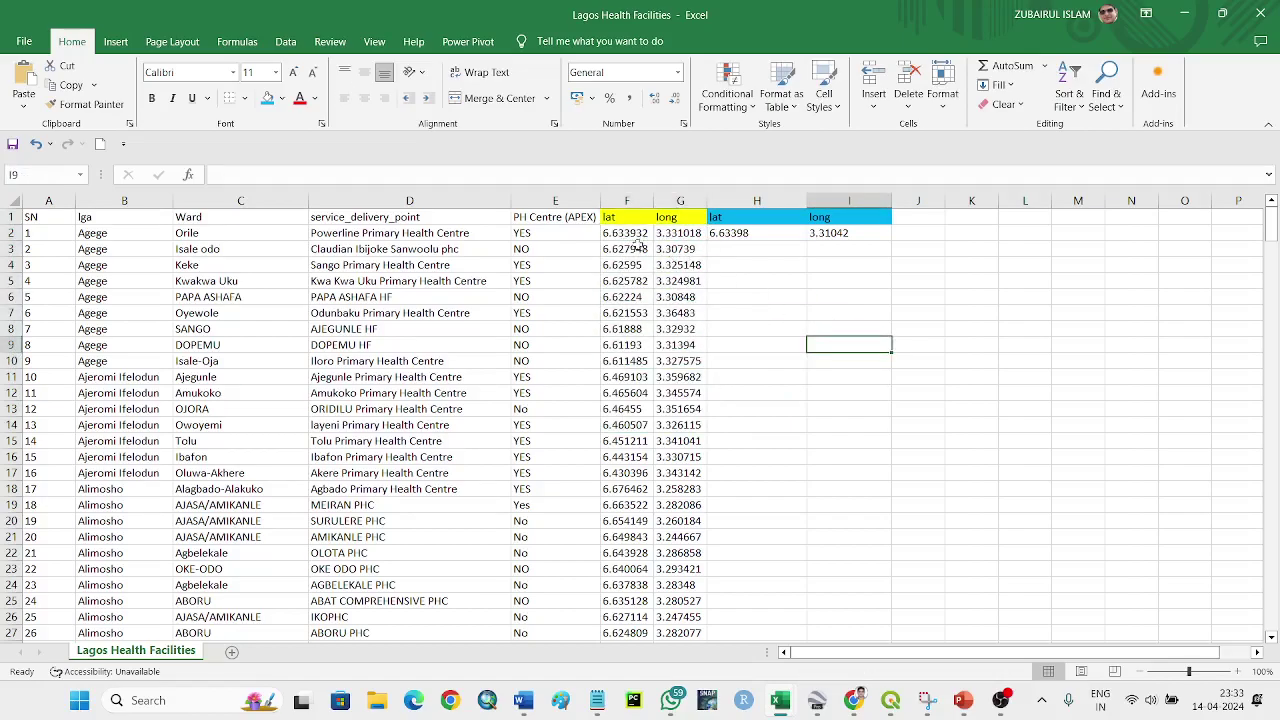
pyautogui.moveTo(633, 242); pyautogui.dragTo(680, 508)
pyautogui.click(918, 376)
# Step: Clear the first facility's values in the blue lat and long columns, cells H2:I2
pyautogui.moveTo(732, 233); pyautogui.dragTo(869, 232)
pyautogui.press('Delete')
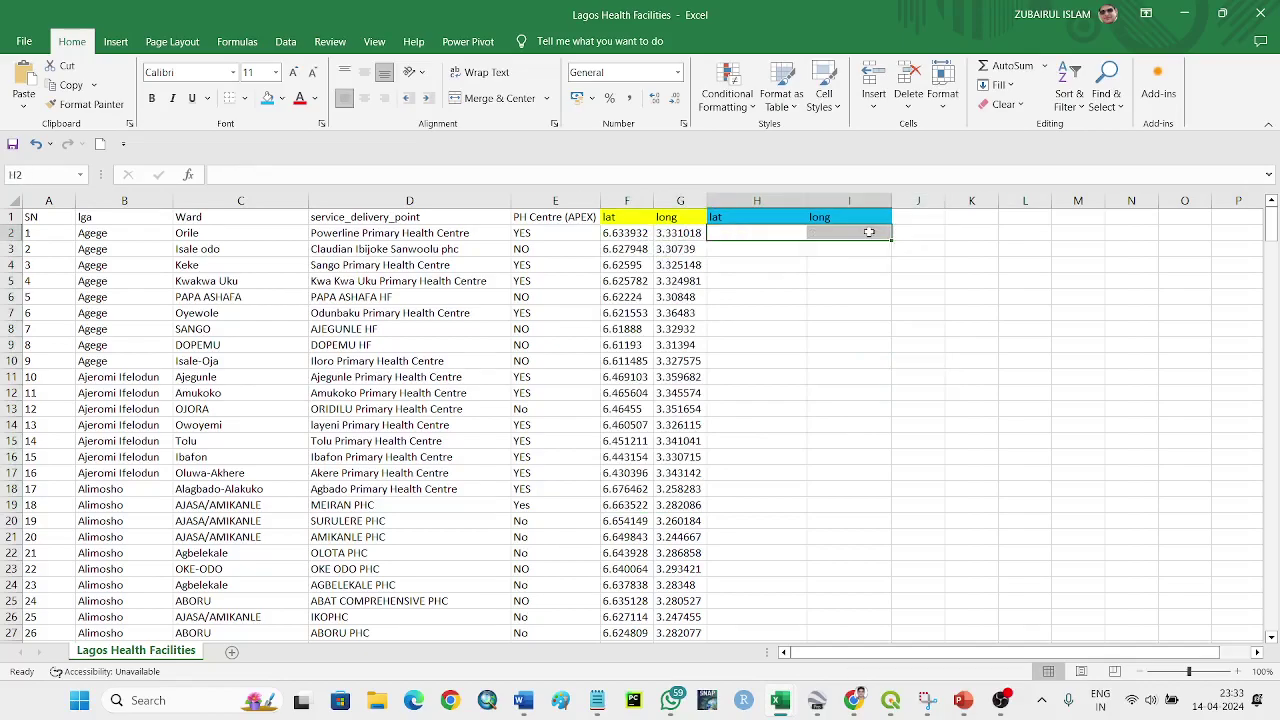
pyautogui.click(915, 296)
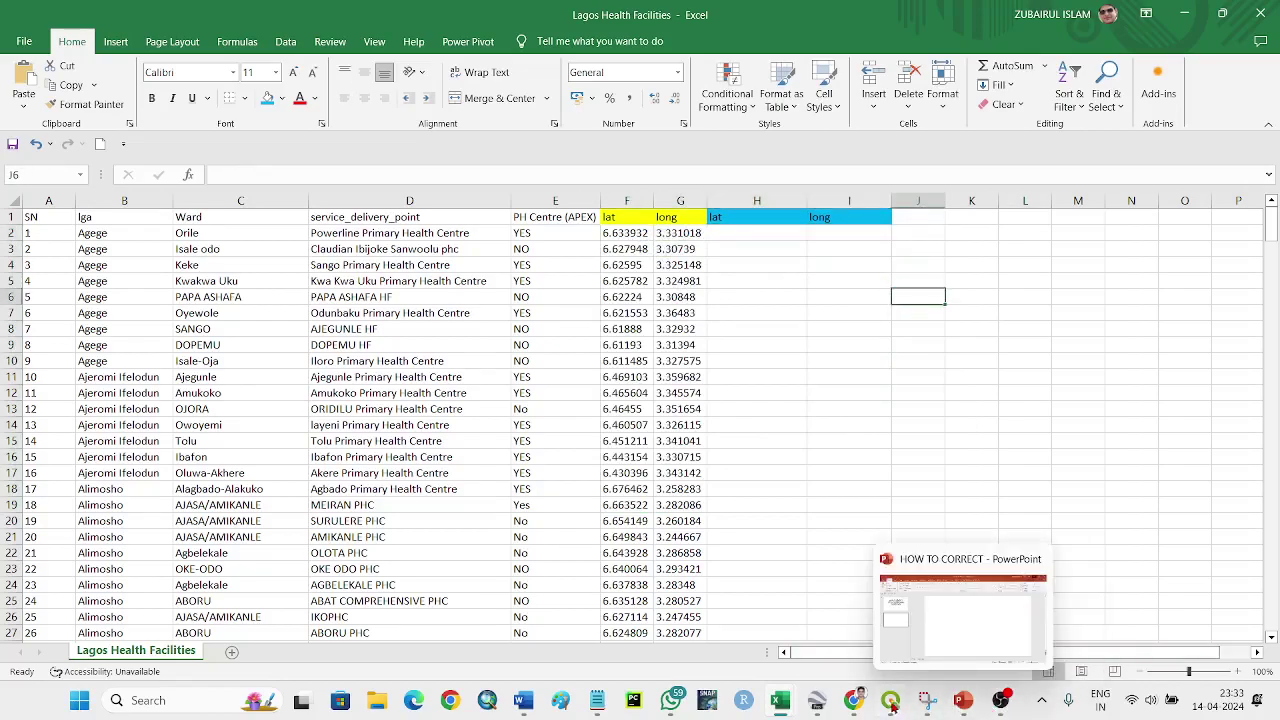
# Step: Switch to the Google My Maps window and toggle the Lagos Health Facilities.csv layer off and on to compare the map
pyautogui.click(855, 700)
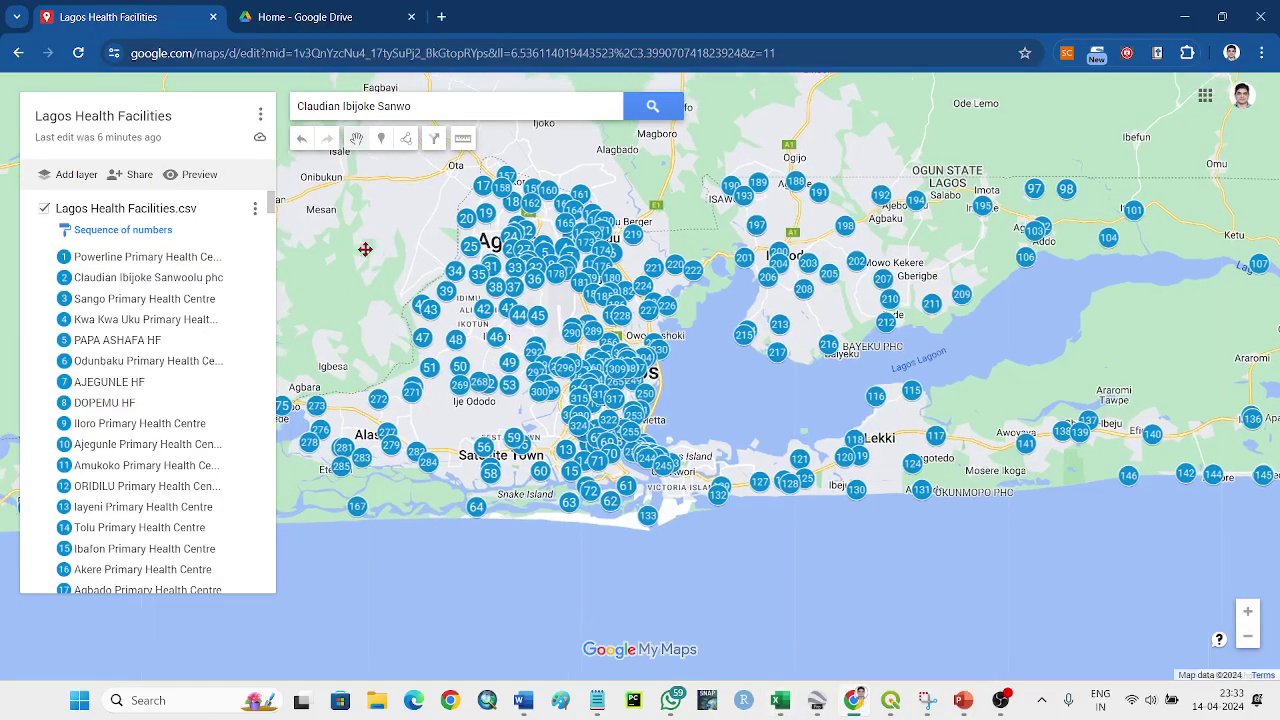
pyautogui.moveTo(346, 269); pyautogui.dragTo(366, 249)
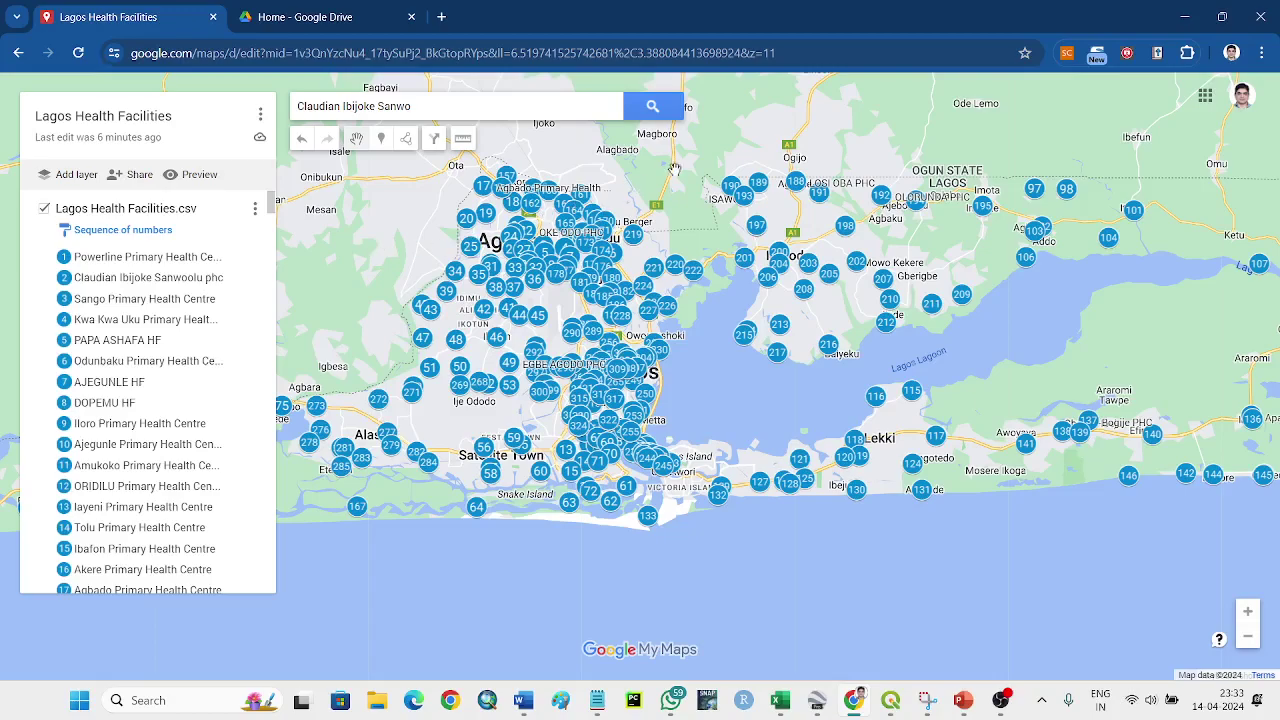
pyautogui.moveTo(675, 169); pyautogui.dragTo(659, 197)
pyautogui.click(44, 209)
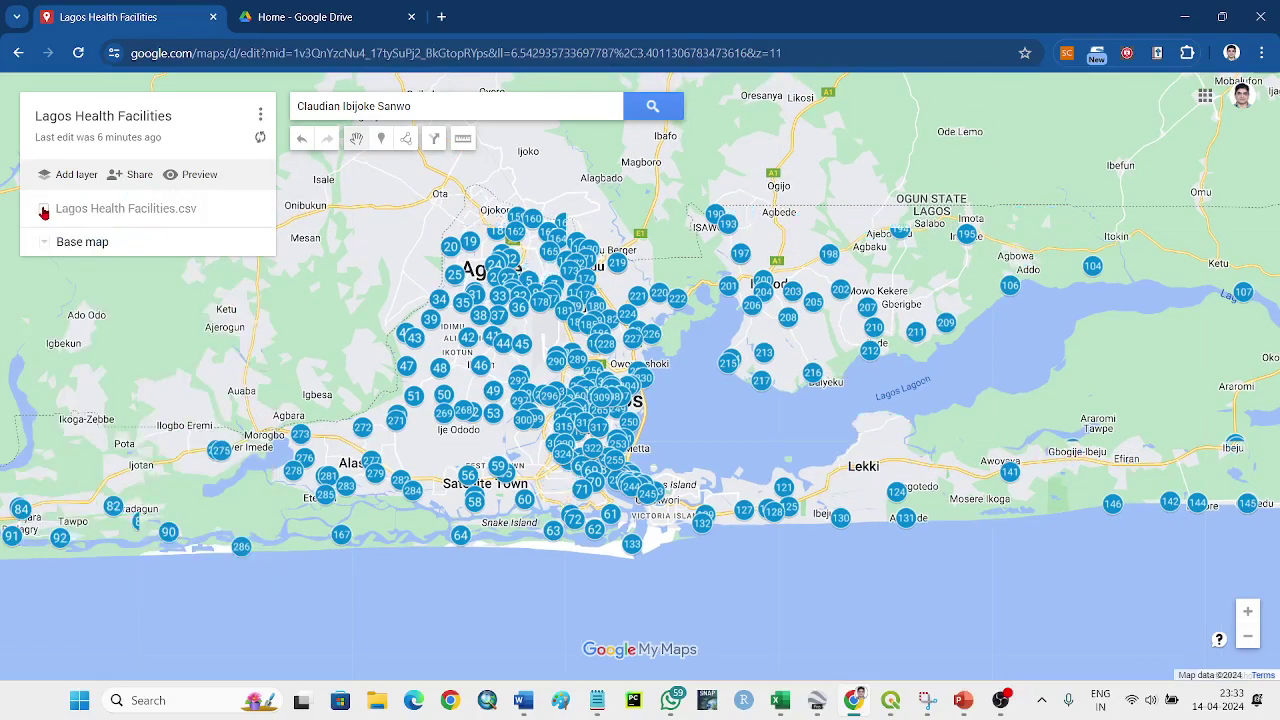
pyautogui.click(44, 209)
pyautogui.click(44, 209)
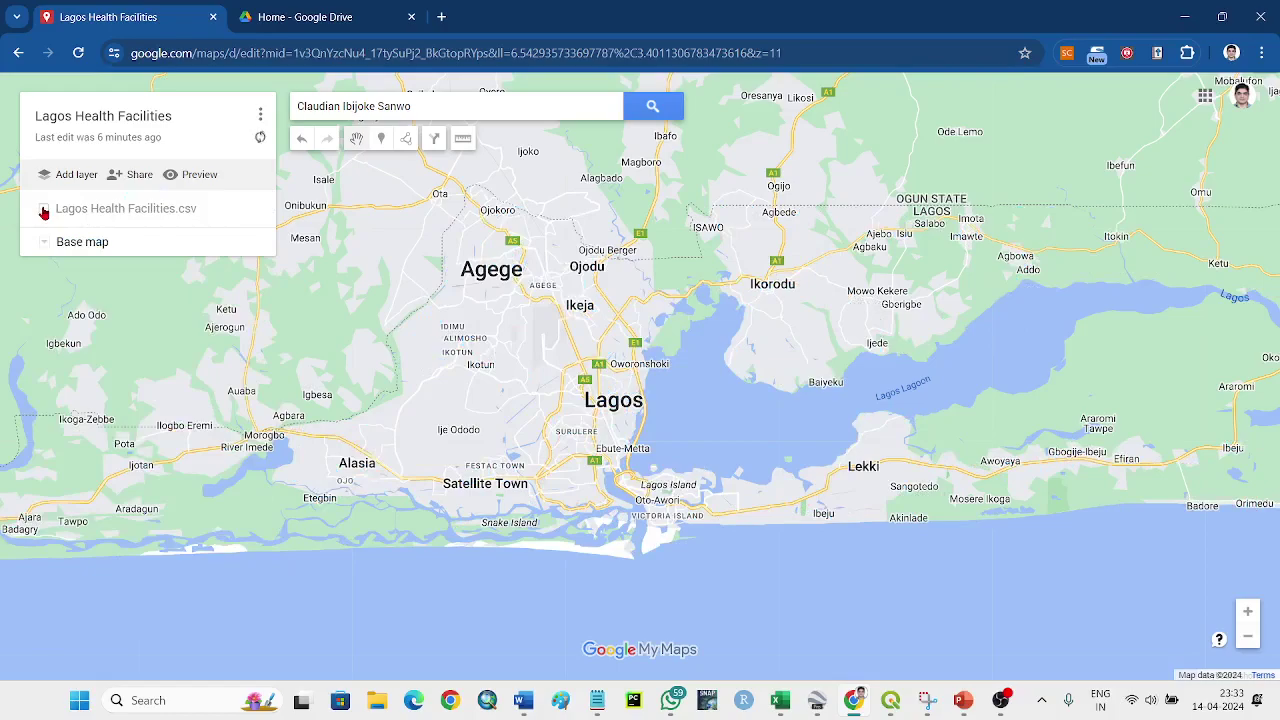
pyautogui.click(44, 209)
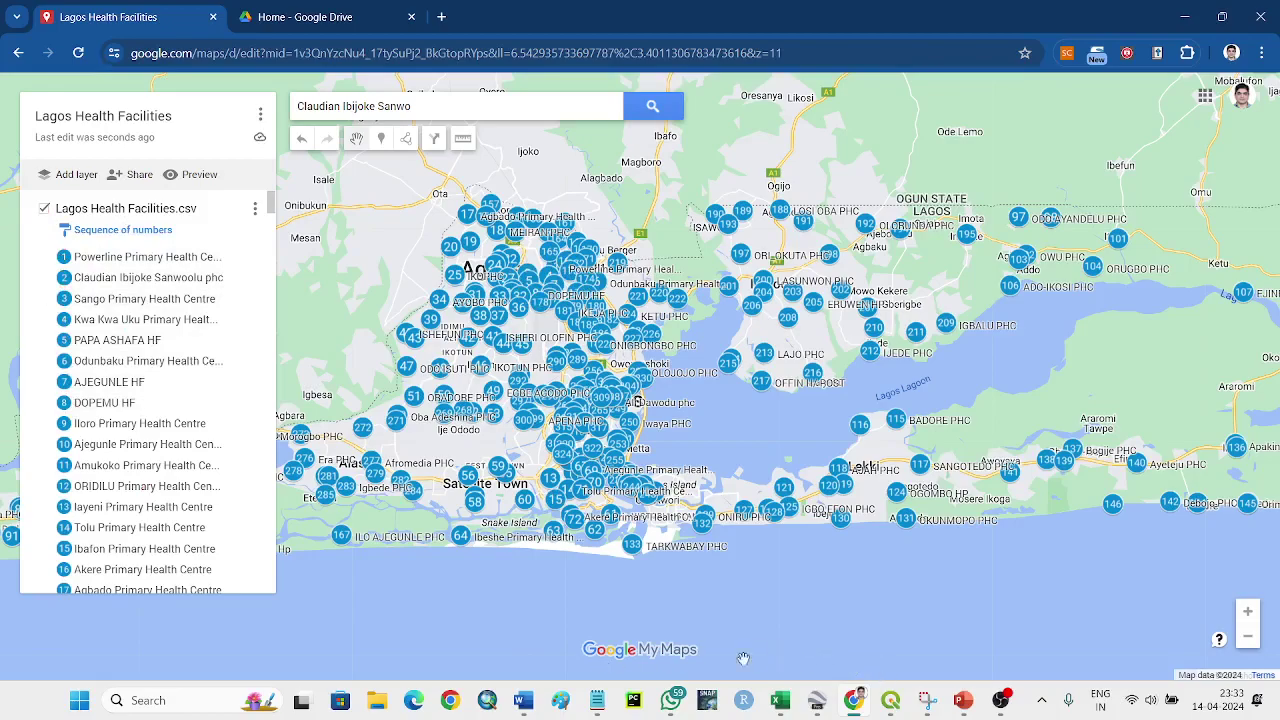
# Step: Switch to the Lagos Health Facilities workbook in Excel and review the first facility's lga, service delivery point, lat and long
pyautogui.moveTo(785, 704)
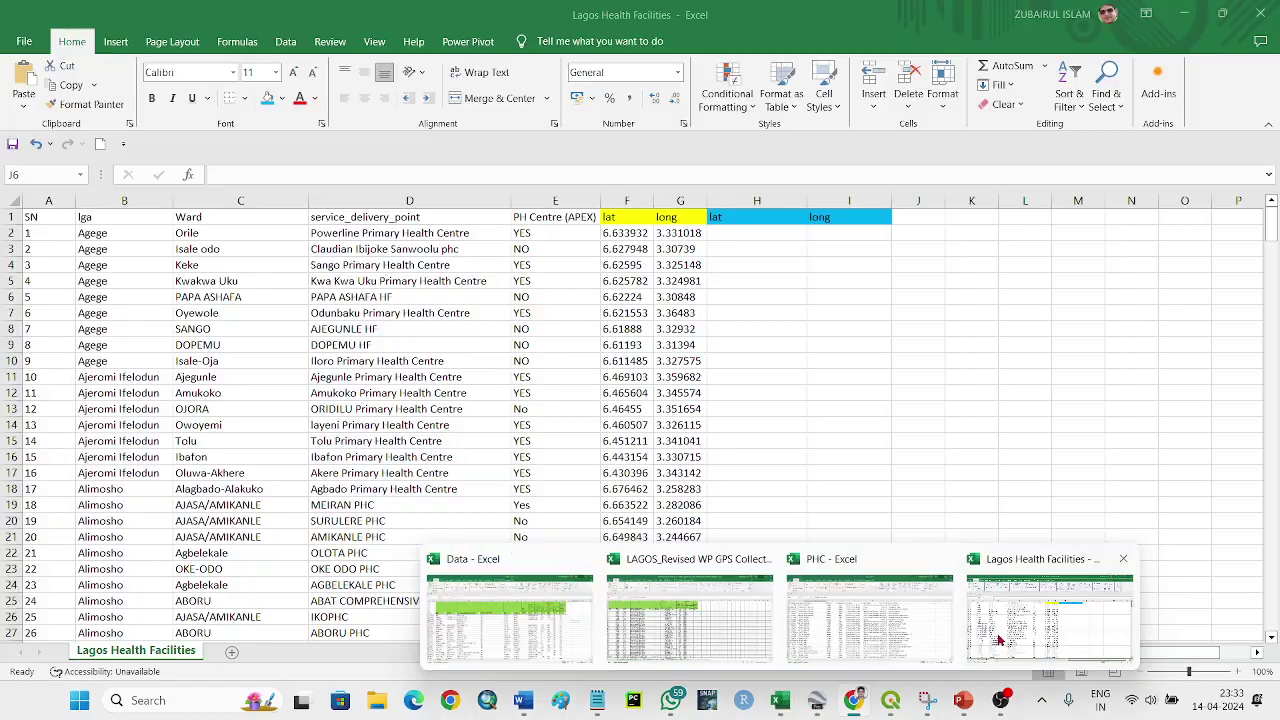
pyautogui.click(1060, 620)
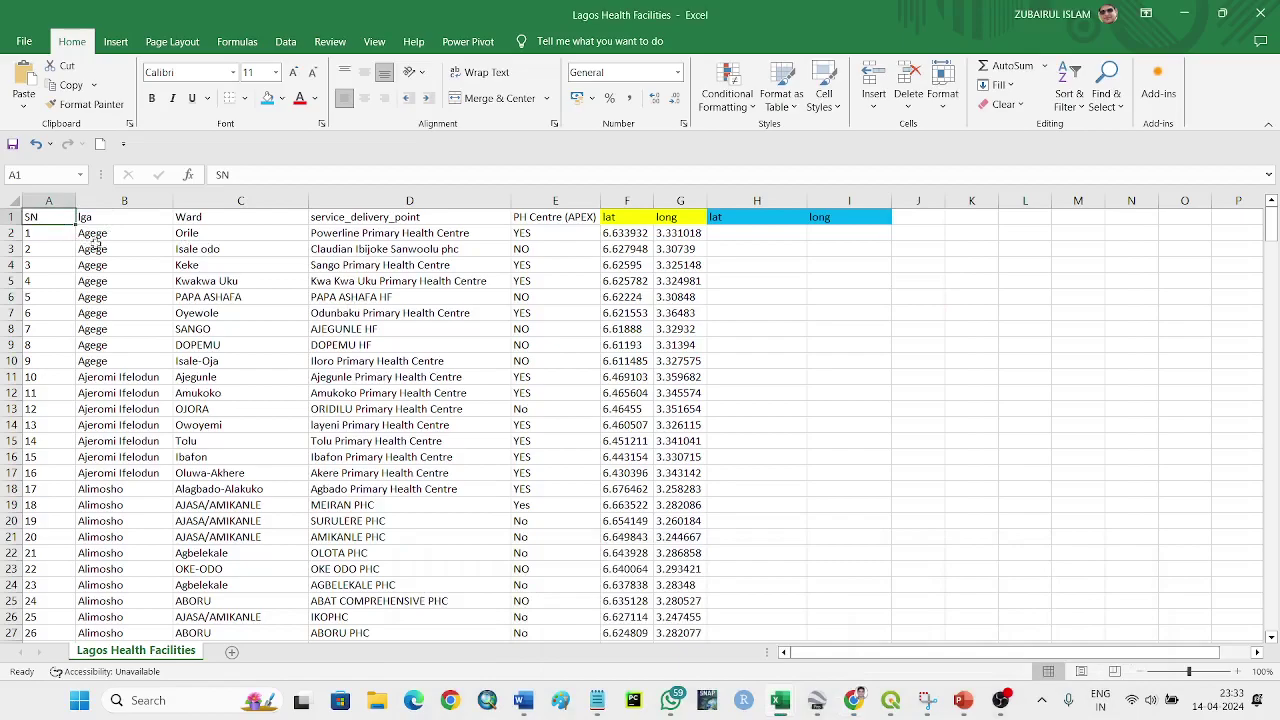
pyautogui.moveTo(92, 233); pyautogui.dragTo(108, 360)
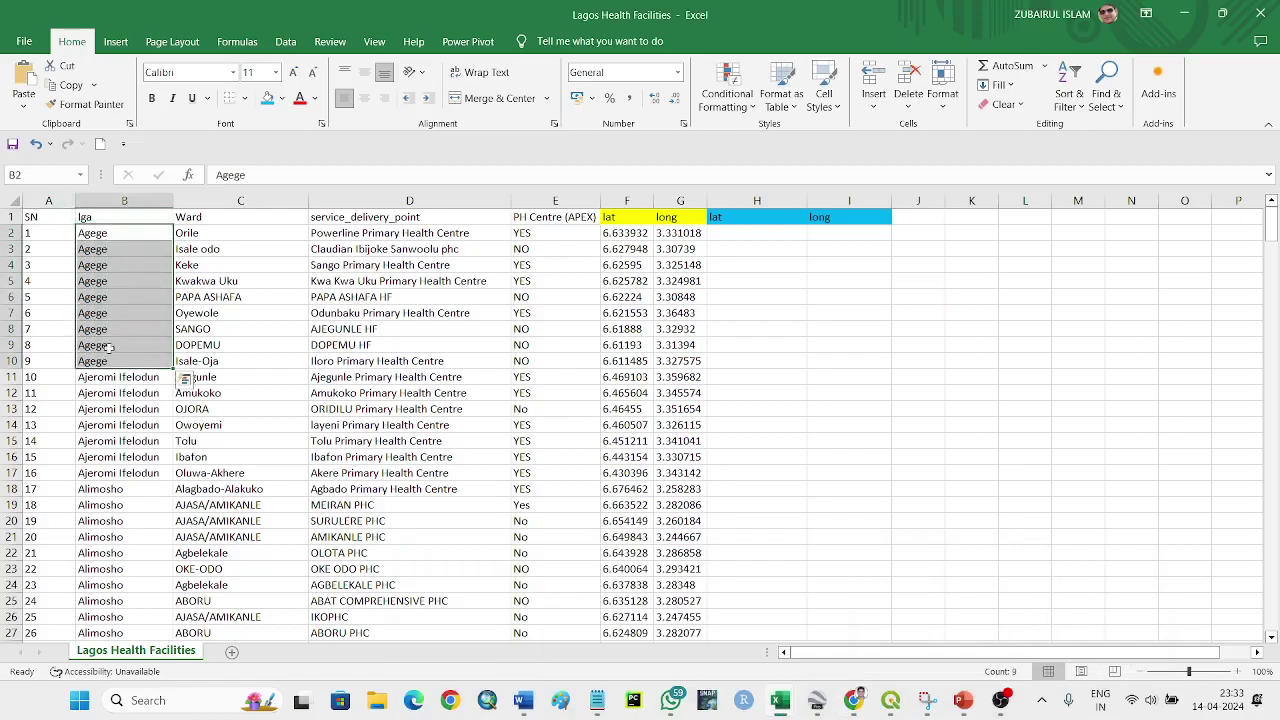
pyautogui.click(113, 232)
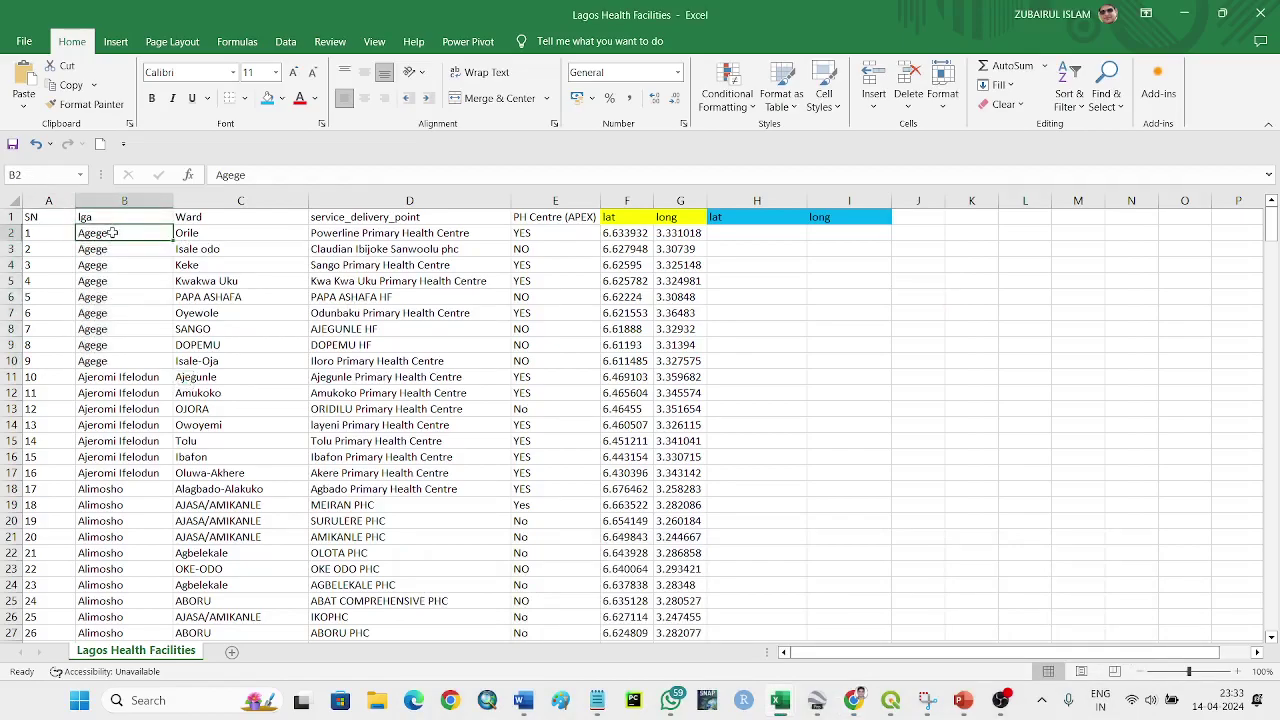
pyautogui.click(46, 236)
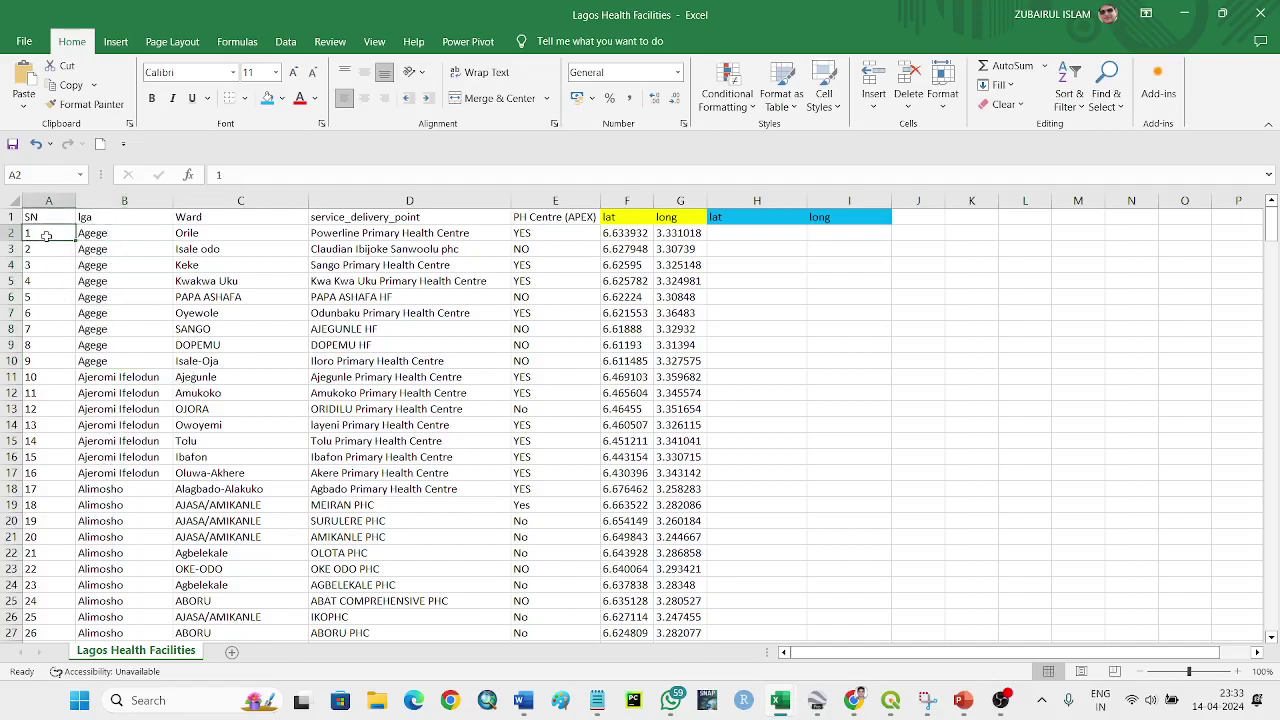
pyautogui.click(93, 236)
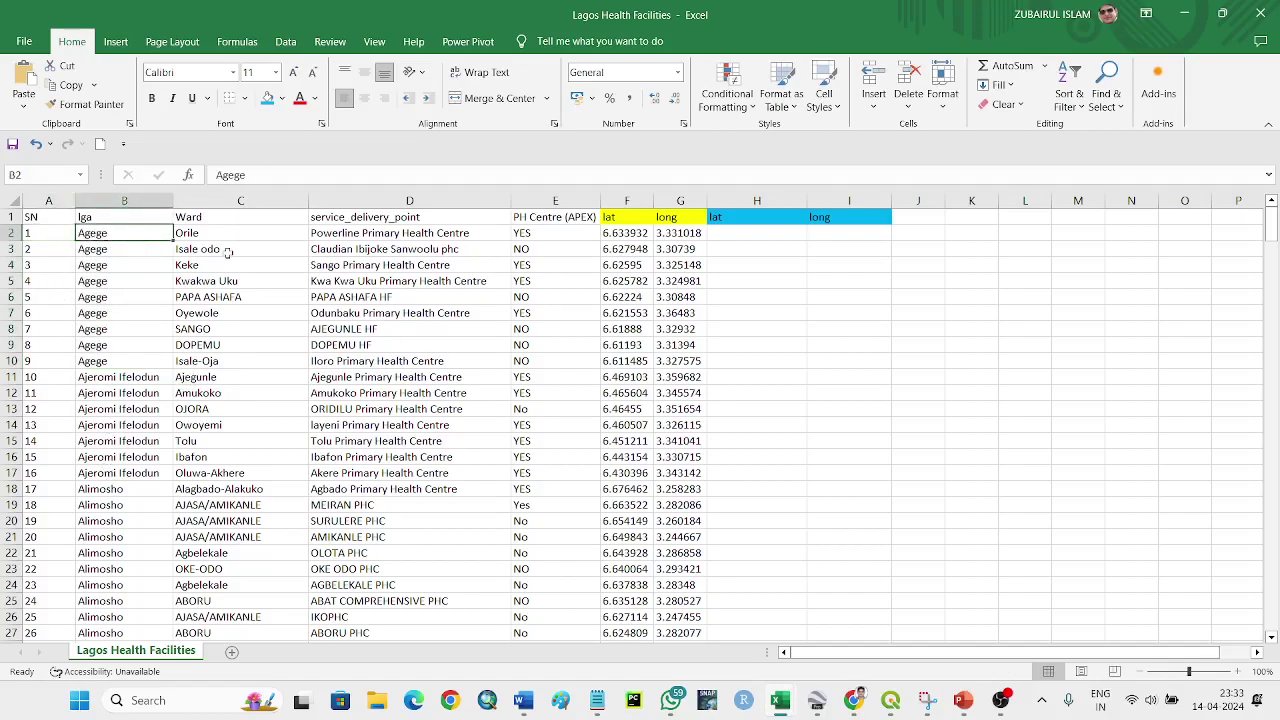
pyautogui.moveTo(336, 234)
pyautogui.mouseDown()
pyautogui.moveTo(460, 250)
pyautogui.moveTo(463, 233)
pyautogui.mouseUp()
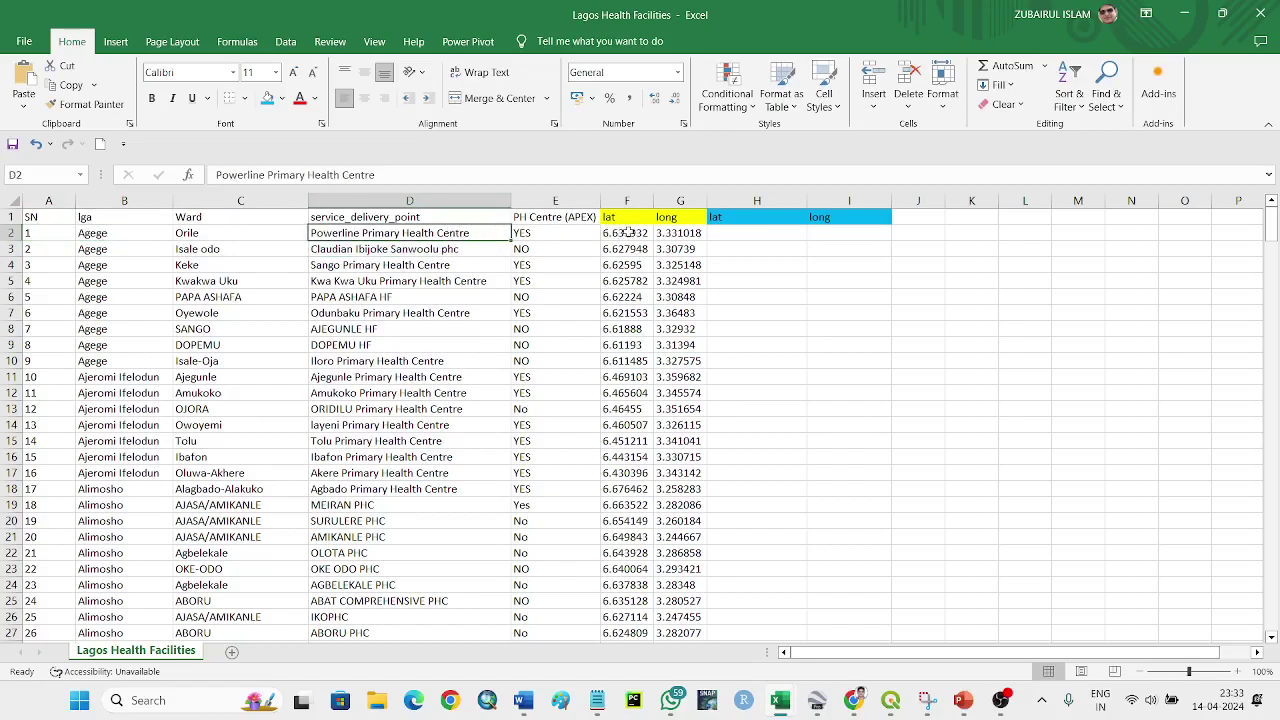
pyautogui.click(670, 232)
pyautogui.click(648, 232)
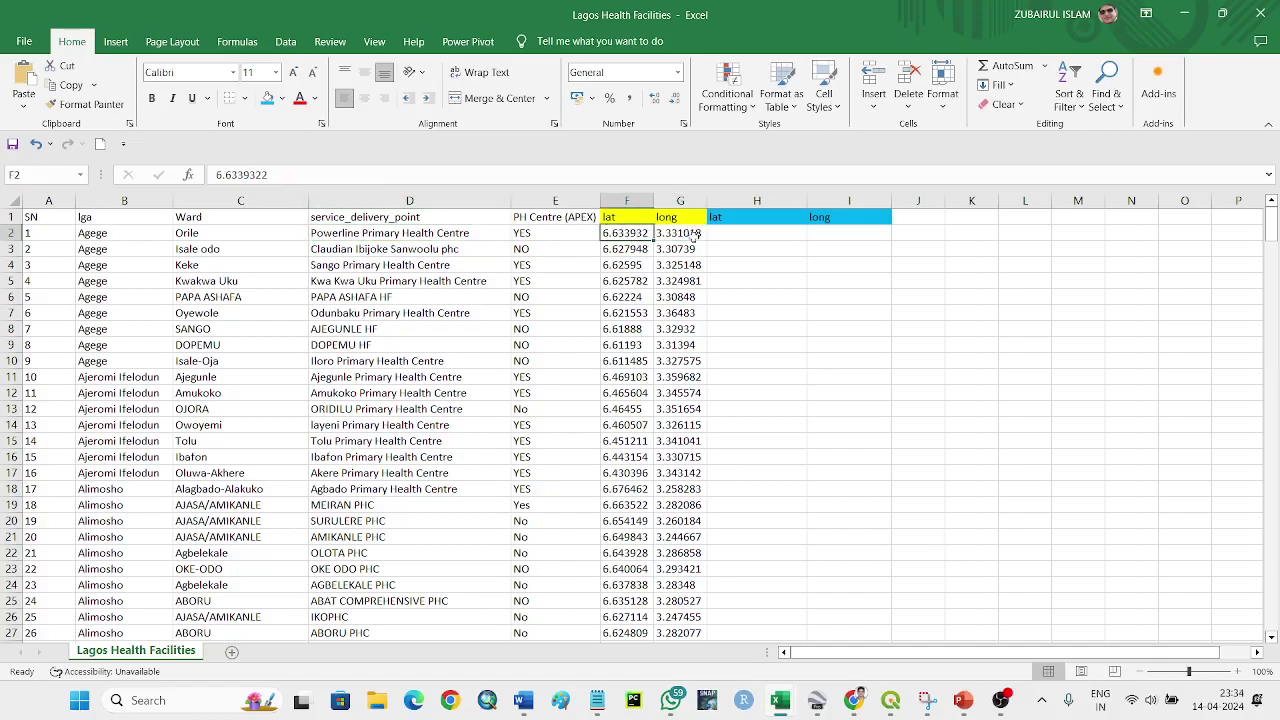
# Step: Switch to Google My Maps and open the details of Powerline Primary Health Centre, with its surrounding streets in close view
pyautogui.click(855, 700)
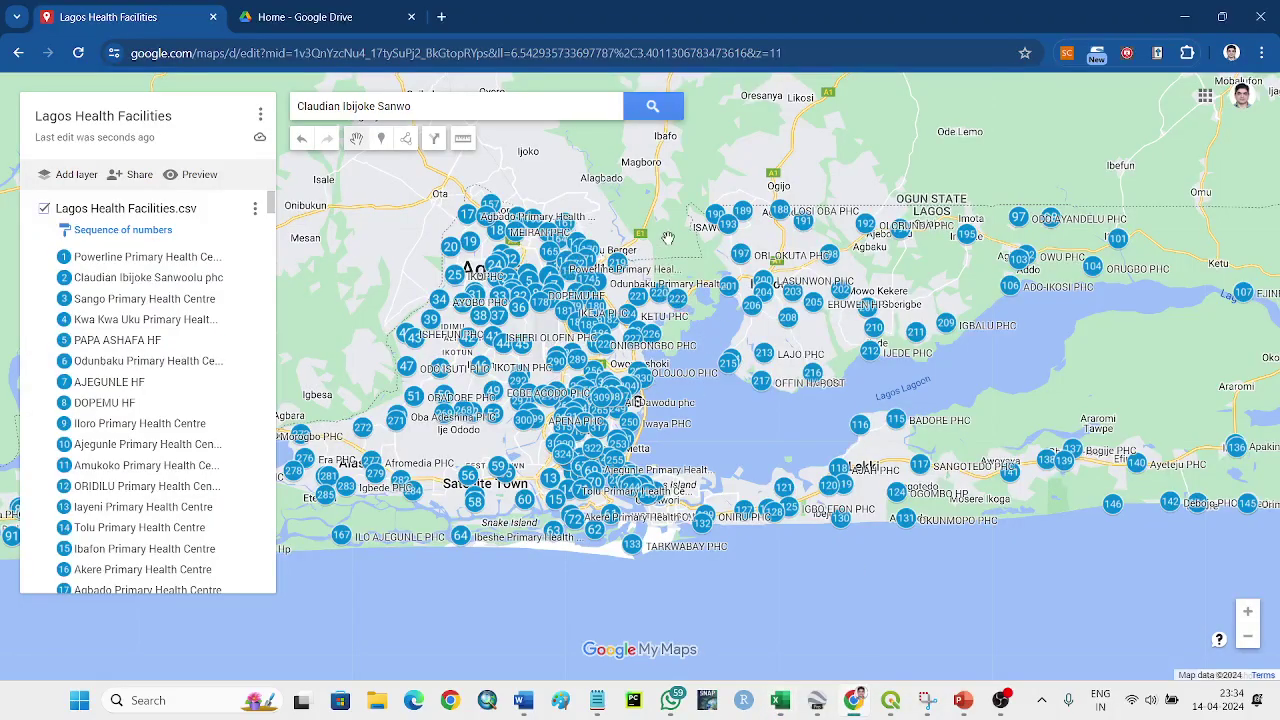
pyautogui.moveTo(988, 360); pyautogui.dragTo(951, 365)
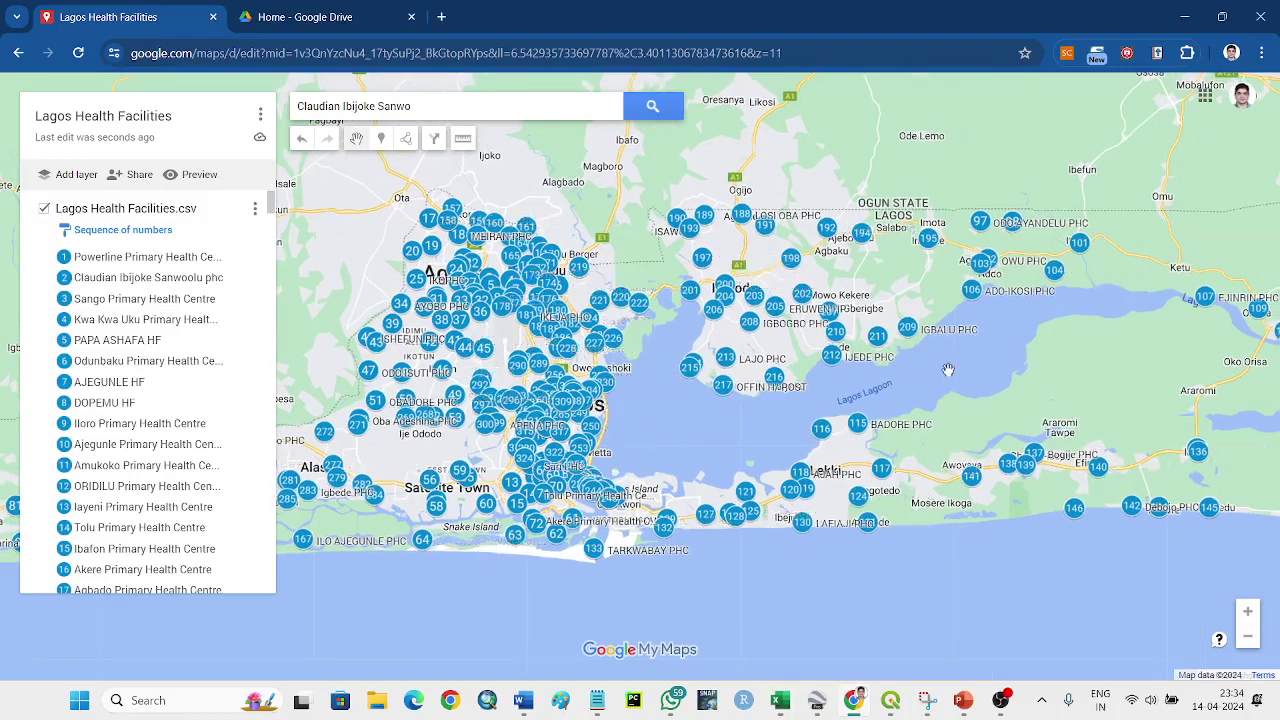
pyautogui.click(107, 259)
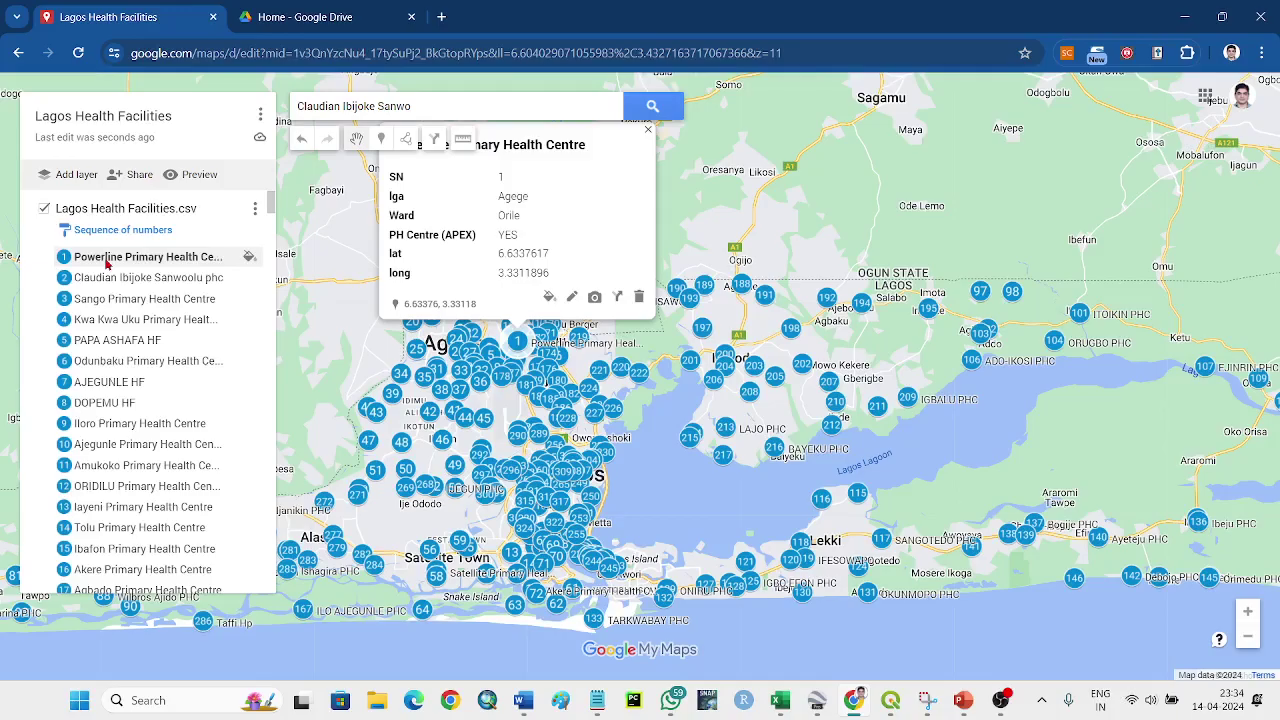
pyautogui.scroll(3, 520, 370)
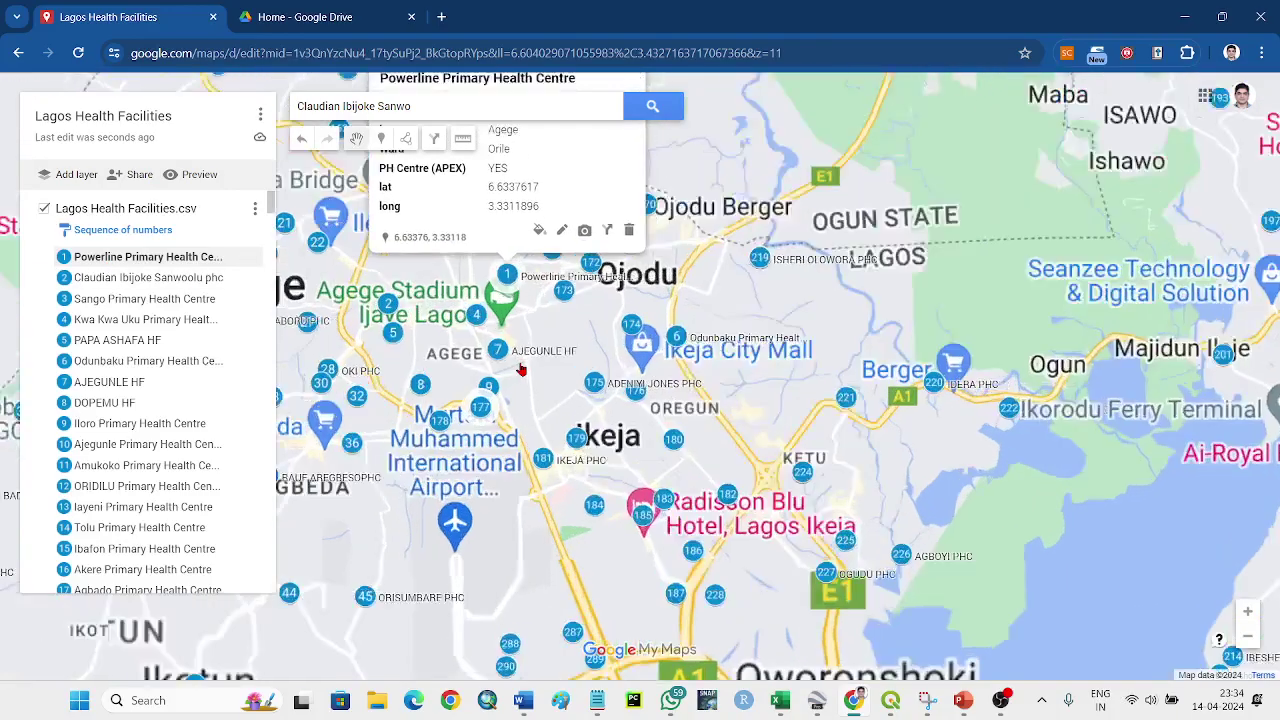
pyautogui.scroll(3, 520, 370)
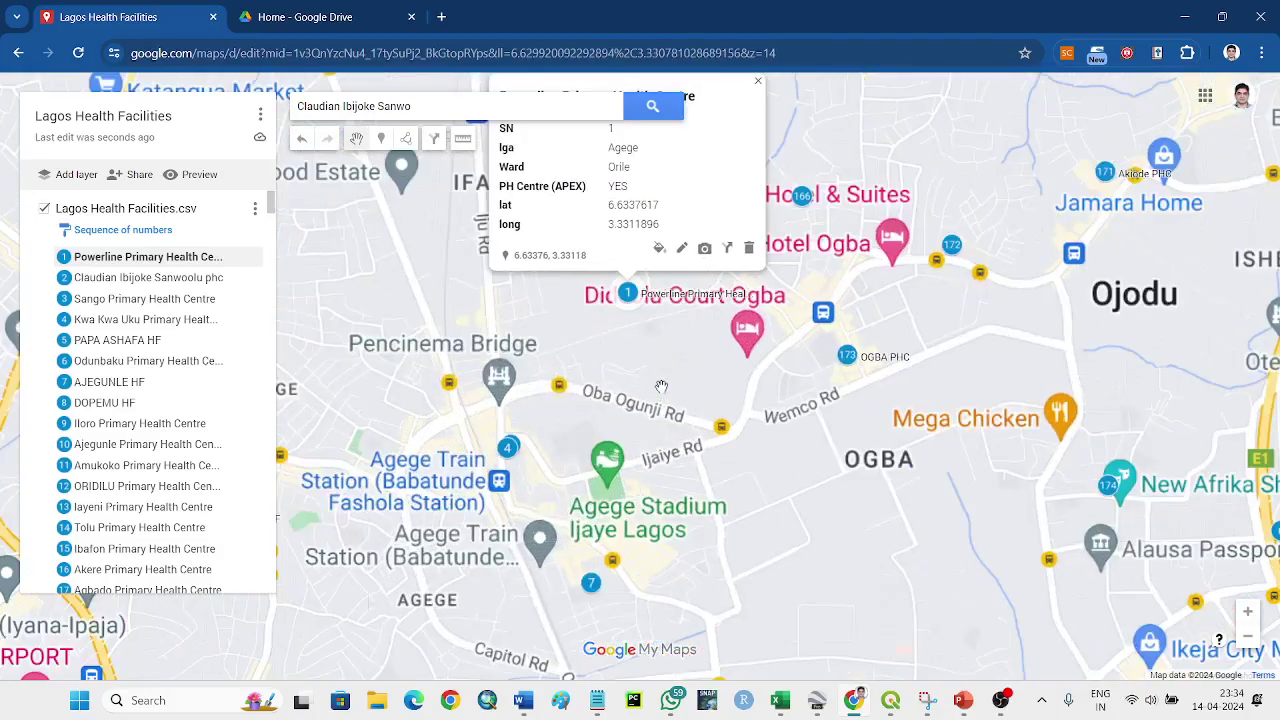
pyautogui.scroll(3, 661, 386)
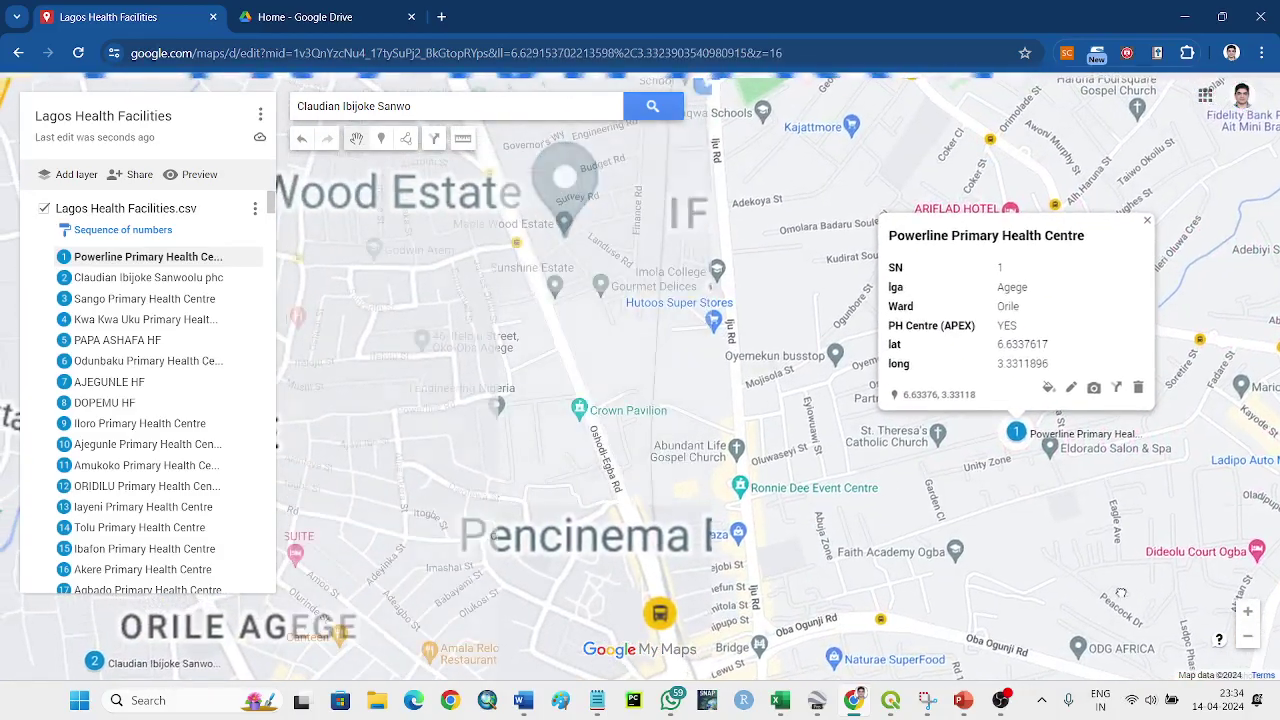
pyautogui.scroll(-2, 607, 434)
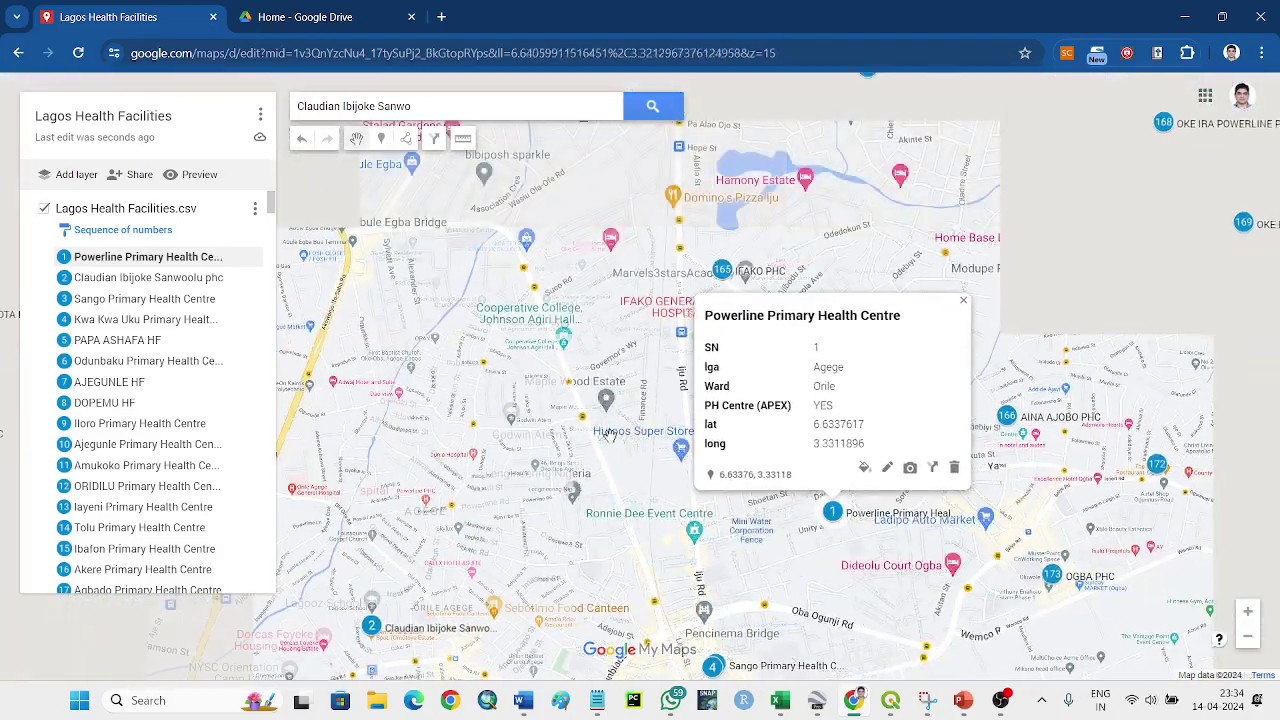
pyautogui.moveTo(607, 434); pyautogui.dragTo(810, 432)
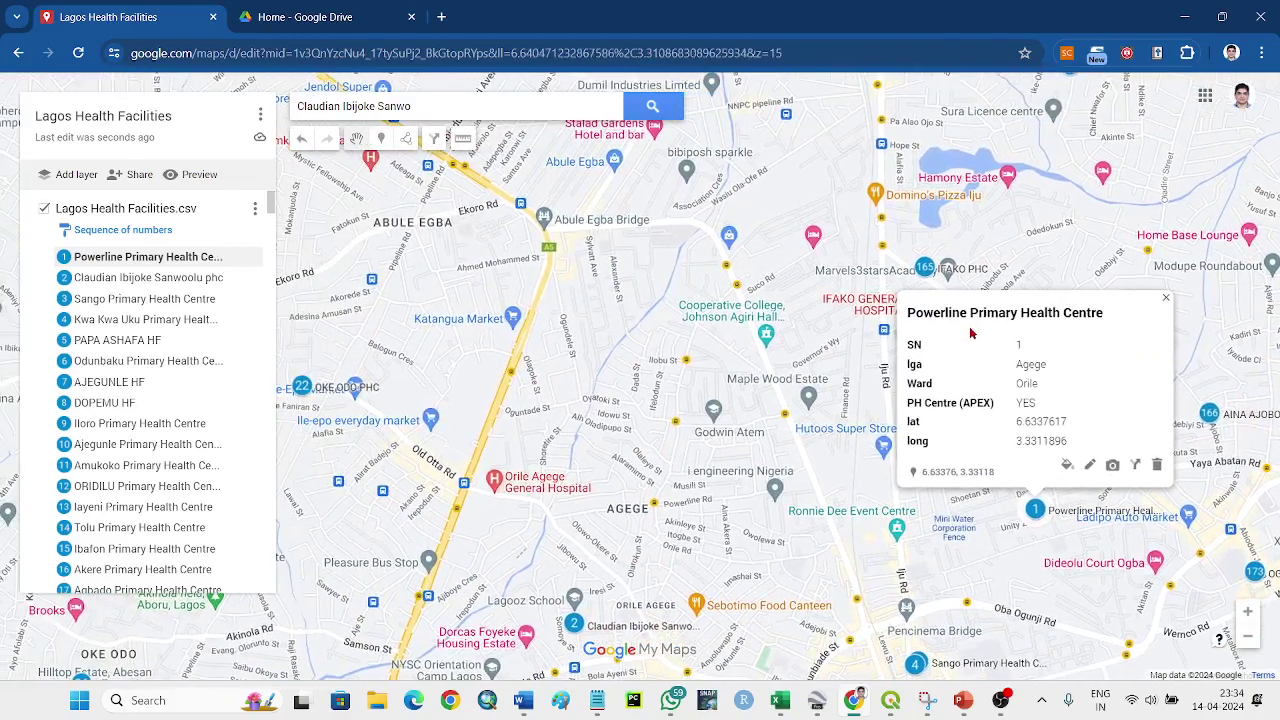
# Step: Copy the facility name Powerline Primary Health Centre from its details card
pyautogui.moveTo(910, 318); pyautogui.dragTo(1107, 318)
pyautogui.rightClick(1079, 320)
pyautogui.click(1042, 330)
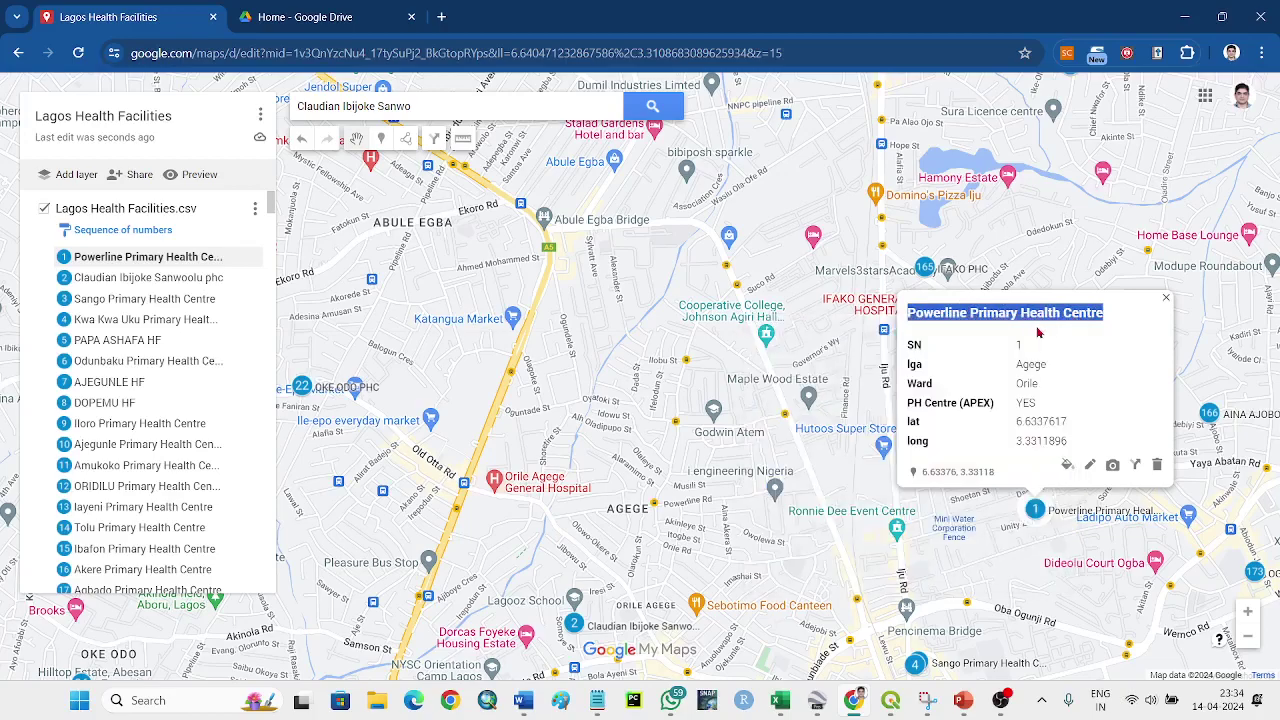
# Step: Search the map for the copied facility name, Powerline Primary Health Centre, replacing the previous search text
pyautogui.moveTo(425, 112); pyautogui.dragTo(220, 88)
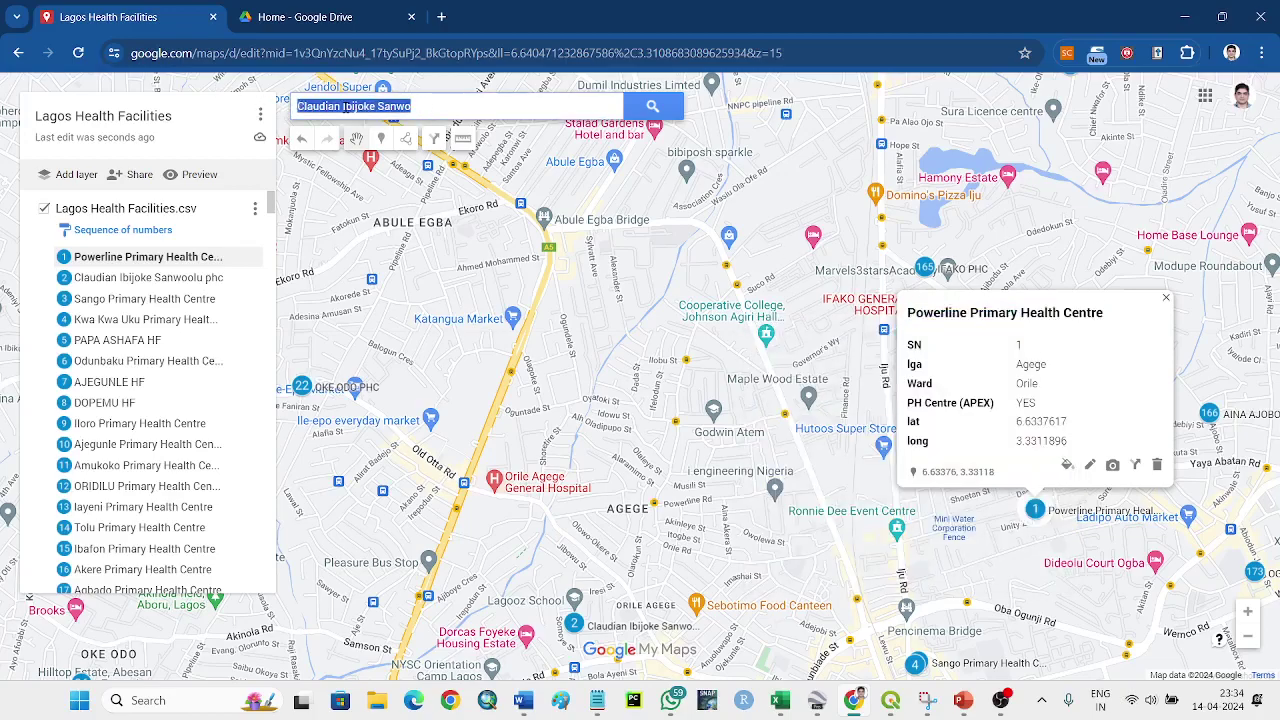
pyautogui.rightClick(382, 113)
pyautogui.click(400, 208)
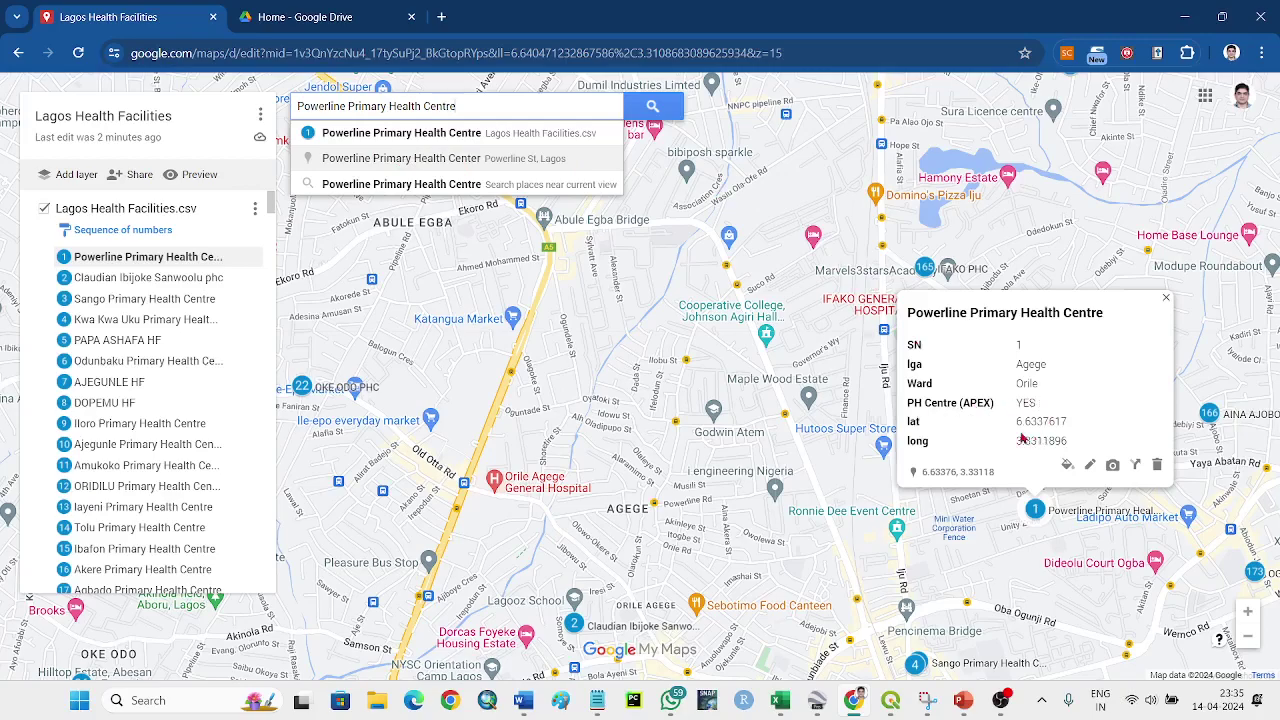
pyautogui.moveTo(1012, 388); pyautogui.dragTo(1043, 370)
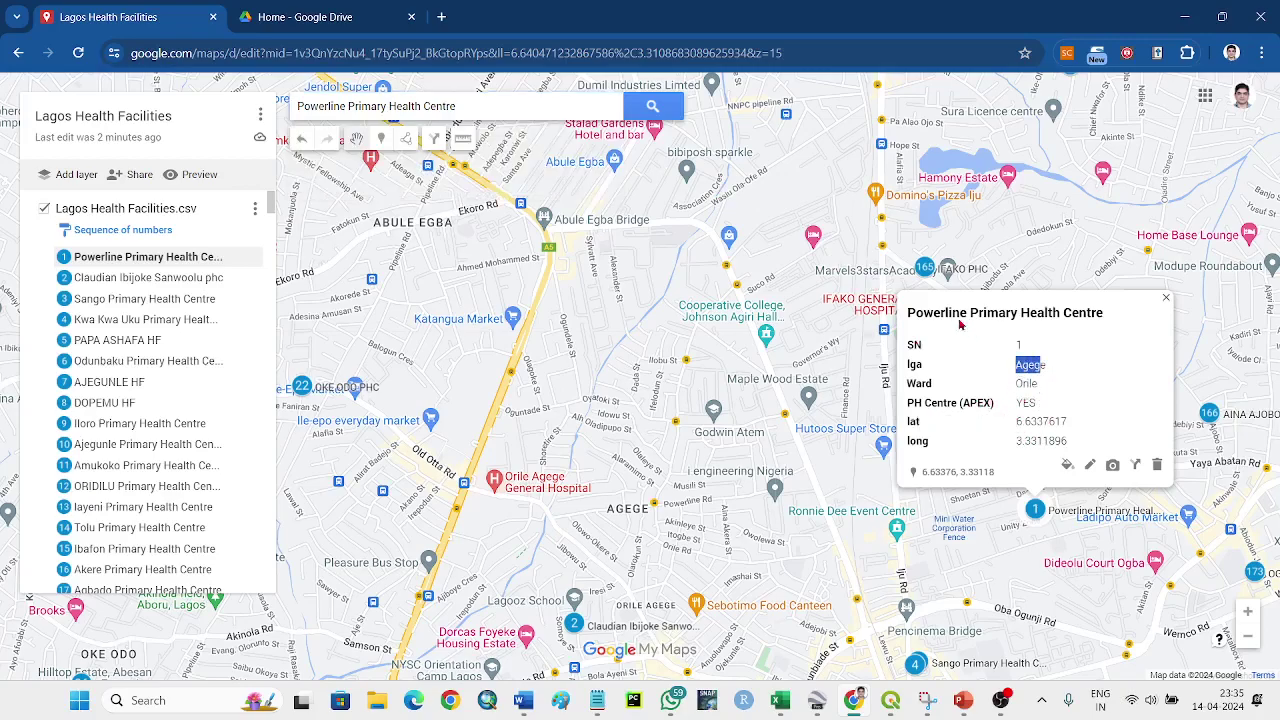
pyautogui.click(493, 108)
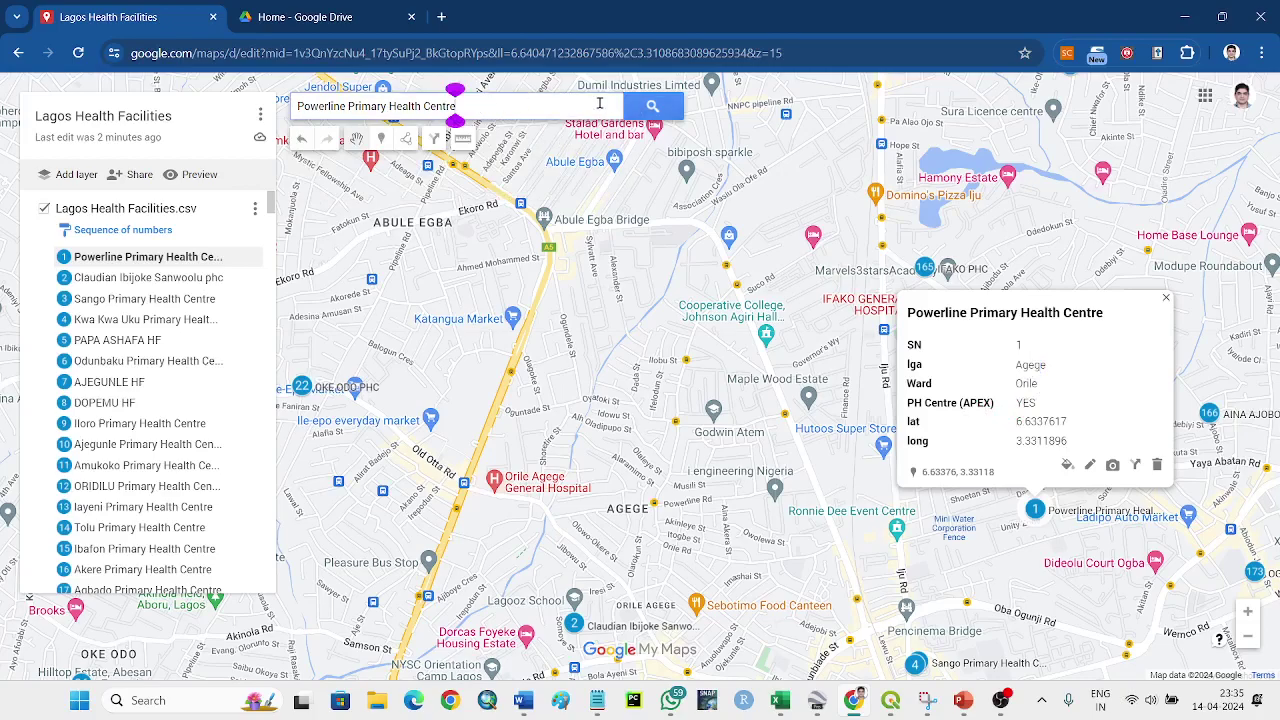
pyautogui.click(642, 109)
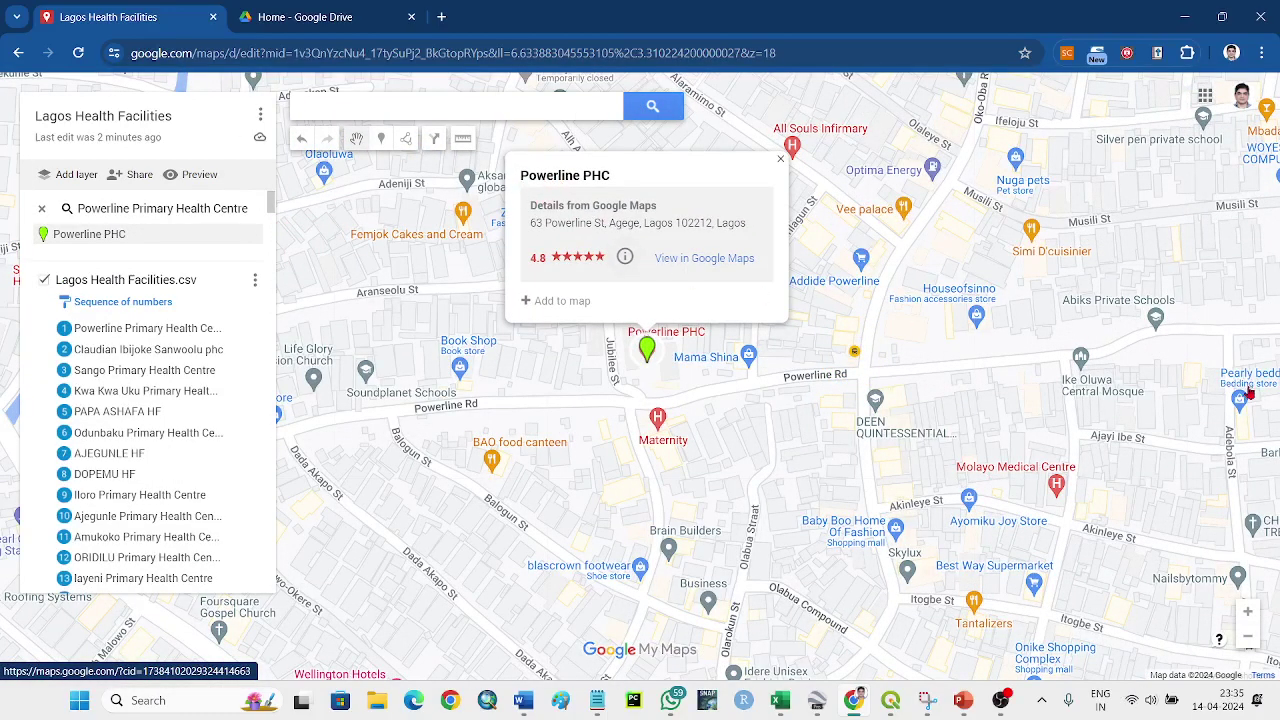
# Step: Compare the location of the found Powerline PHC with the facility's mapped marker 1 and its details card
pyautogui.scroll(-1, 750, 451)
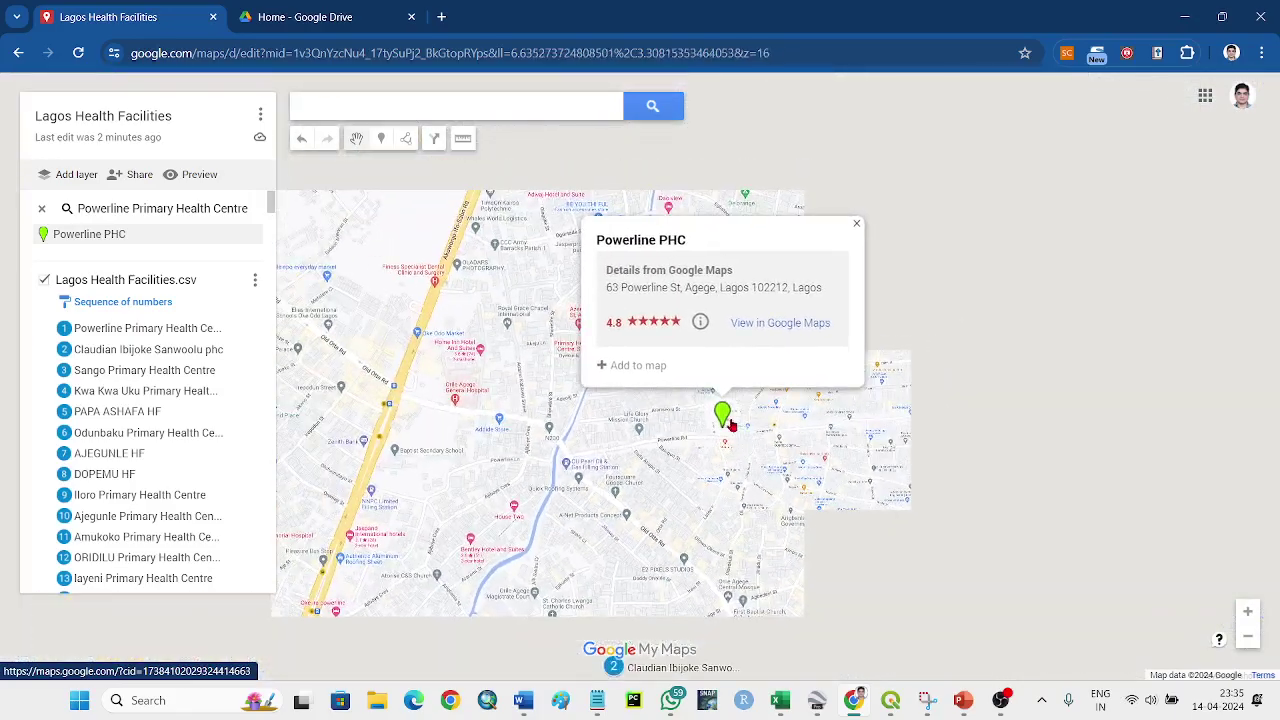
pyautogui.moveTo(745, 449); pyautogui.dragTo(654, 443)
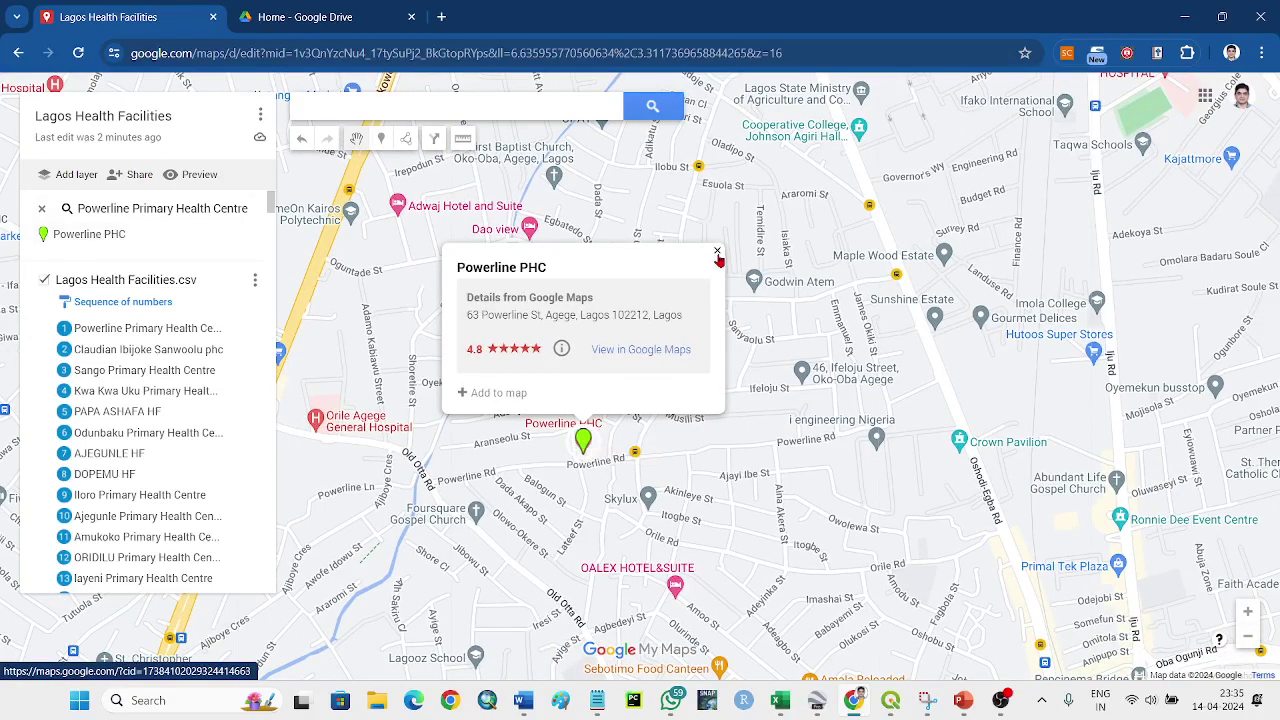
pyautogui.click(717, 252)
pyautogui.moveTo(1060, 400); pyautogui.dragTo(861, 385)
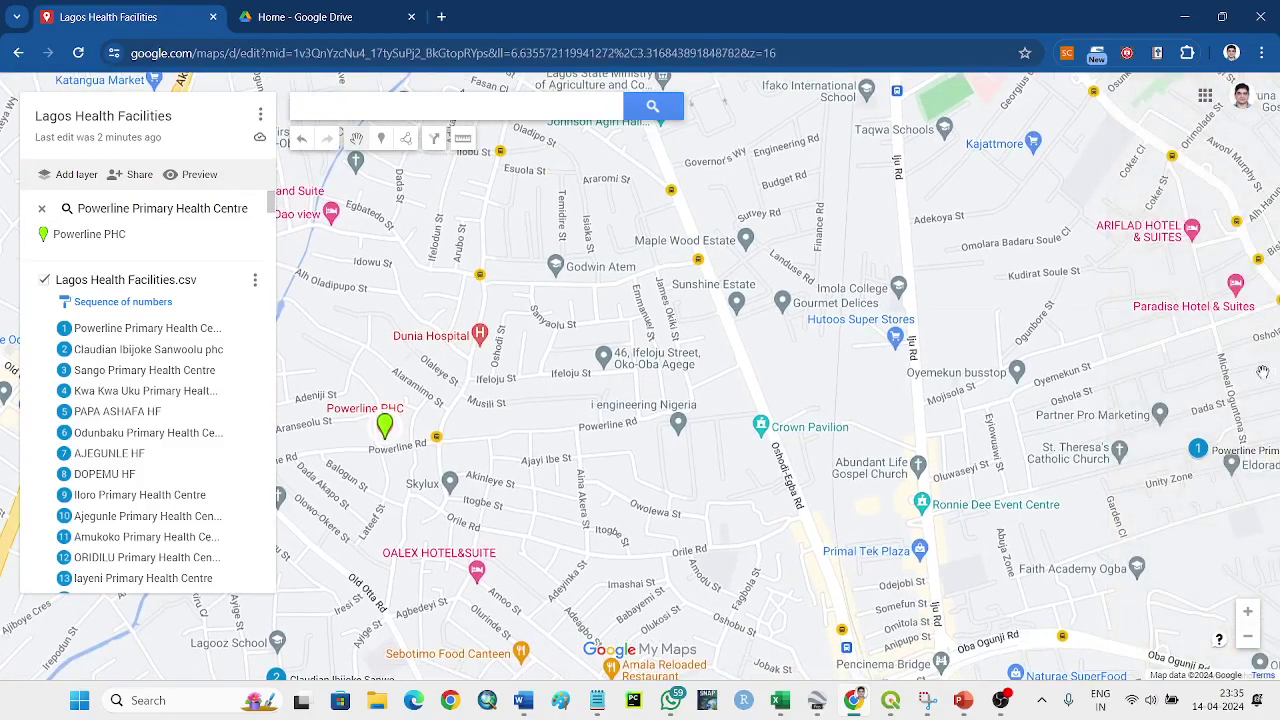
pyautogui.click(1198, 449)
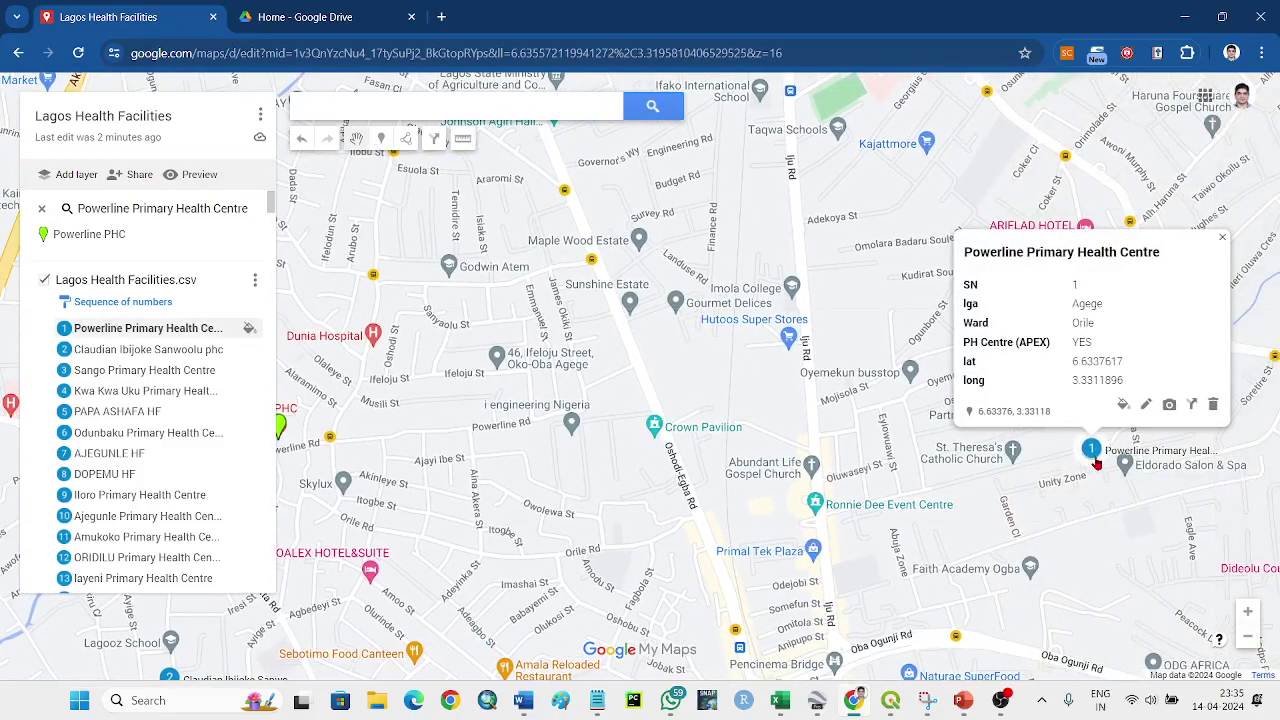
pyautogui.moveTo(600, 425); pyautogui.dragTo(946, 436)
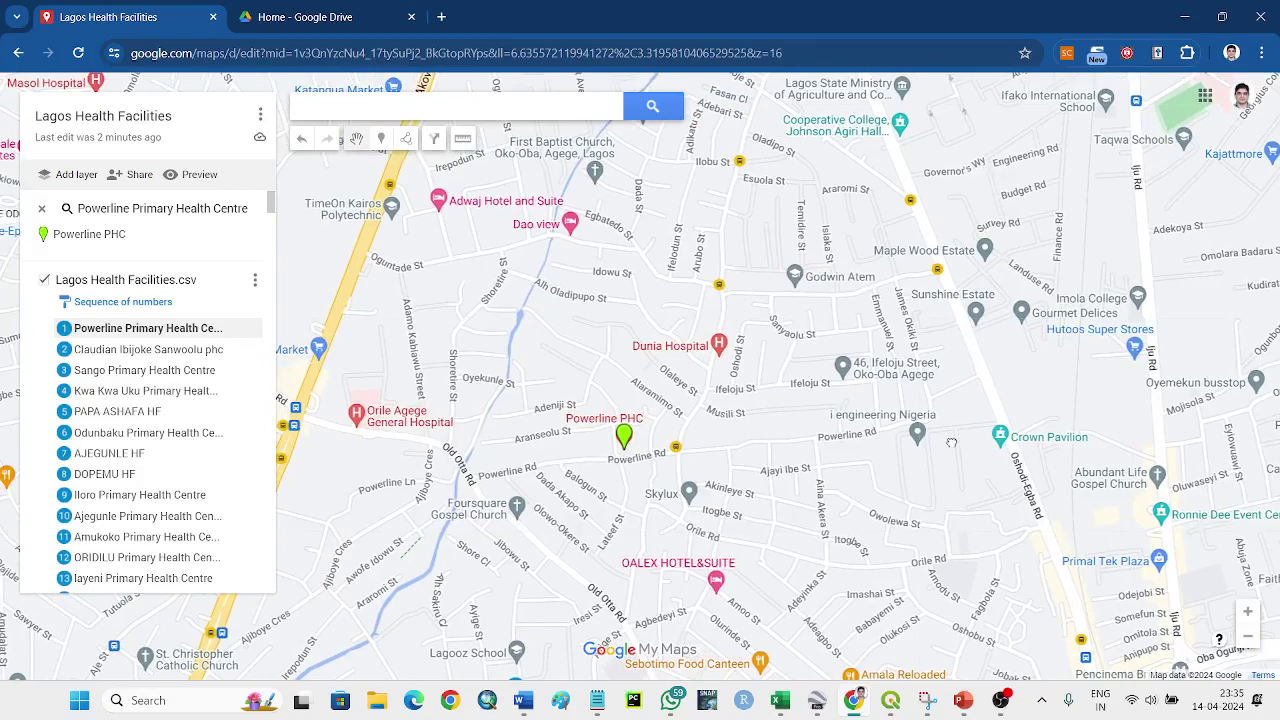
# Step: Open the found Powerline PHC's details and examine the map page's web address for its latitude and longitude parts
pyautogui.click(621, 442)
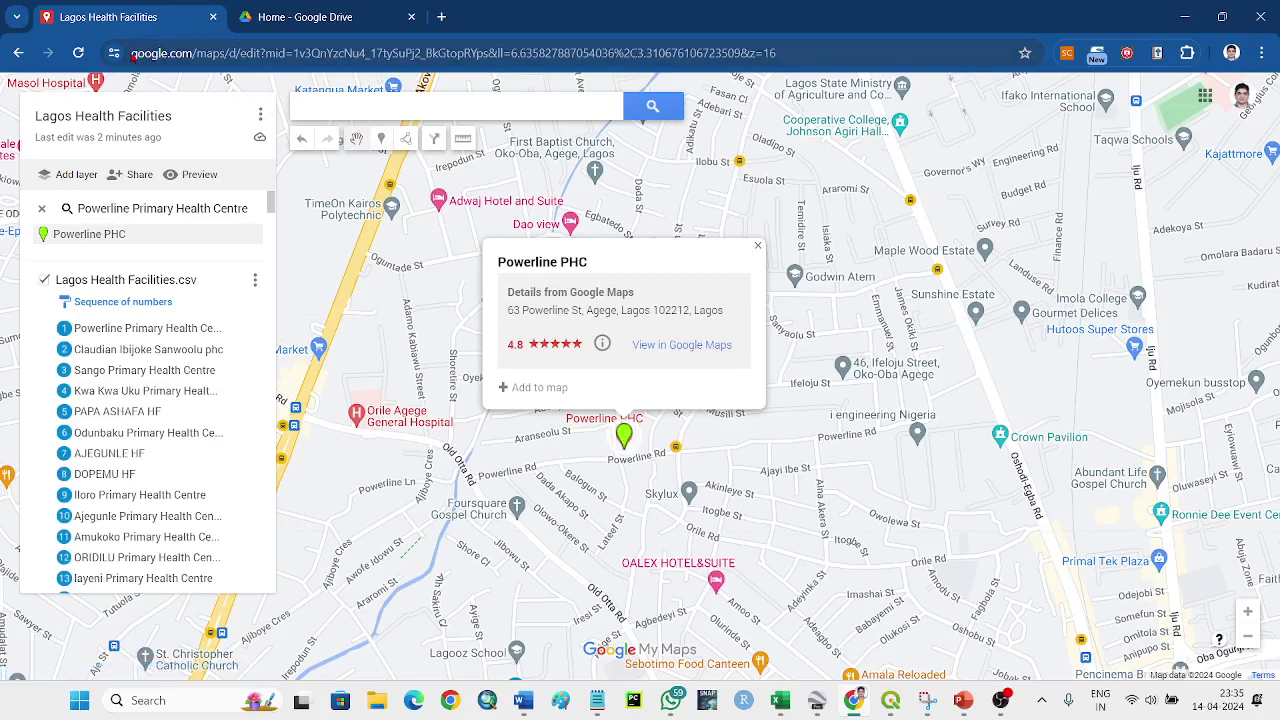
pyautogui.moveTo(133, 52); pyautogui.dragTo(262, 53)
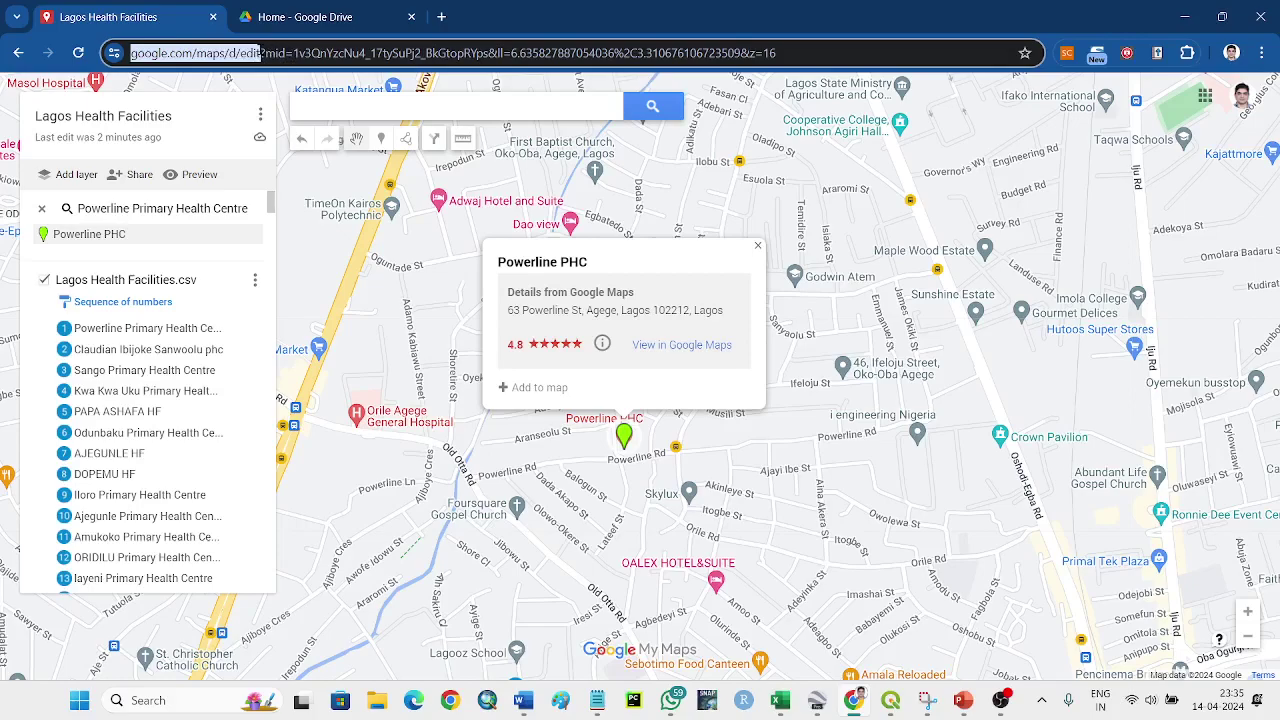
pyautogui.moveTo(261, 52); pyautogui.dragTo(289, 50)
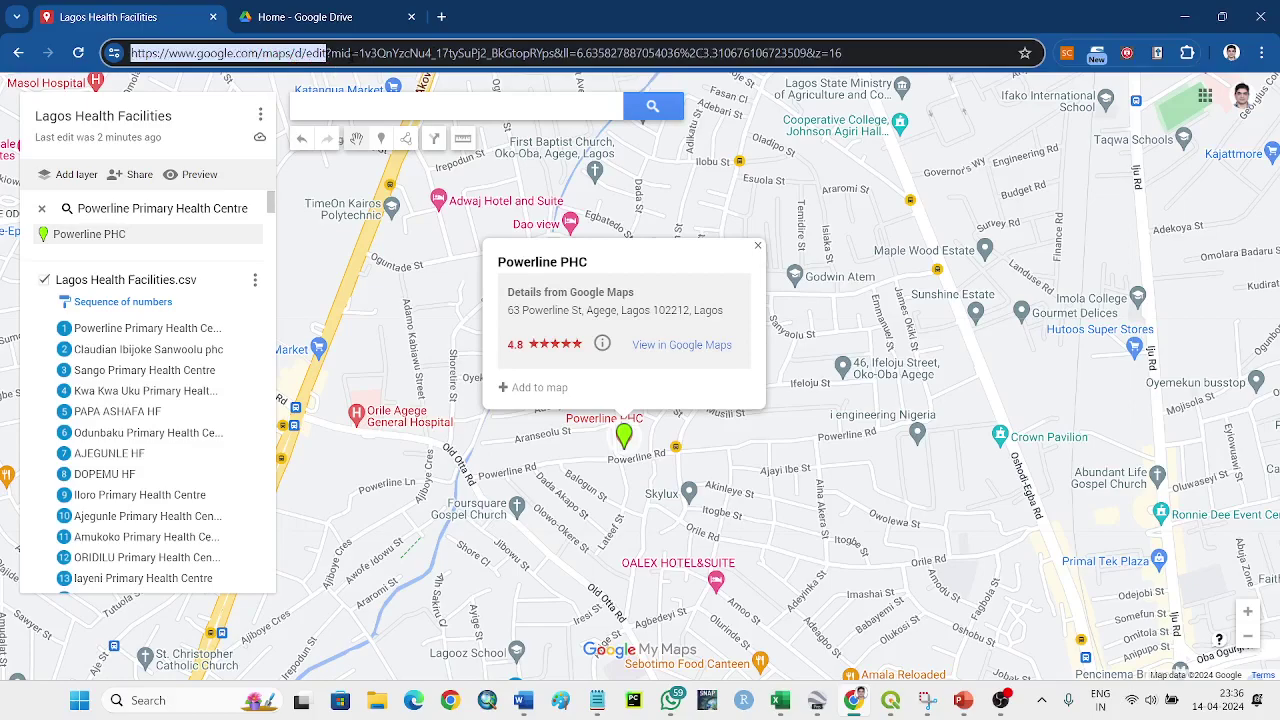
pyautogui.click(335, 52)
pyautogui.moveTo(330, 52); pyautogui.dragTo(566, 53)
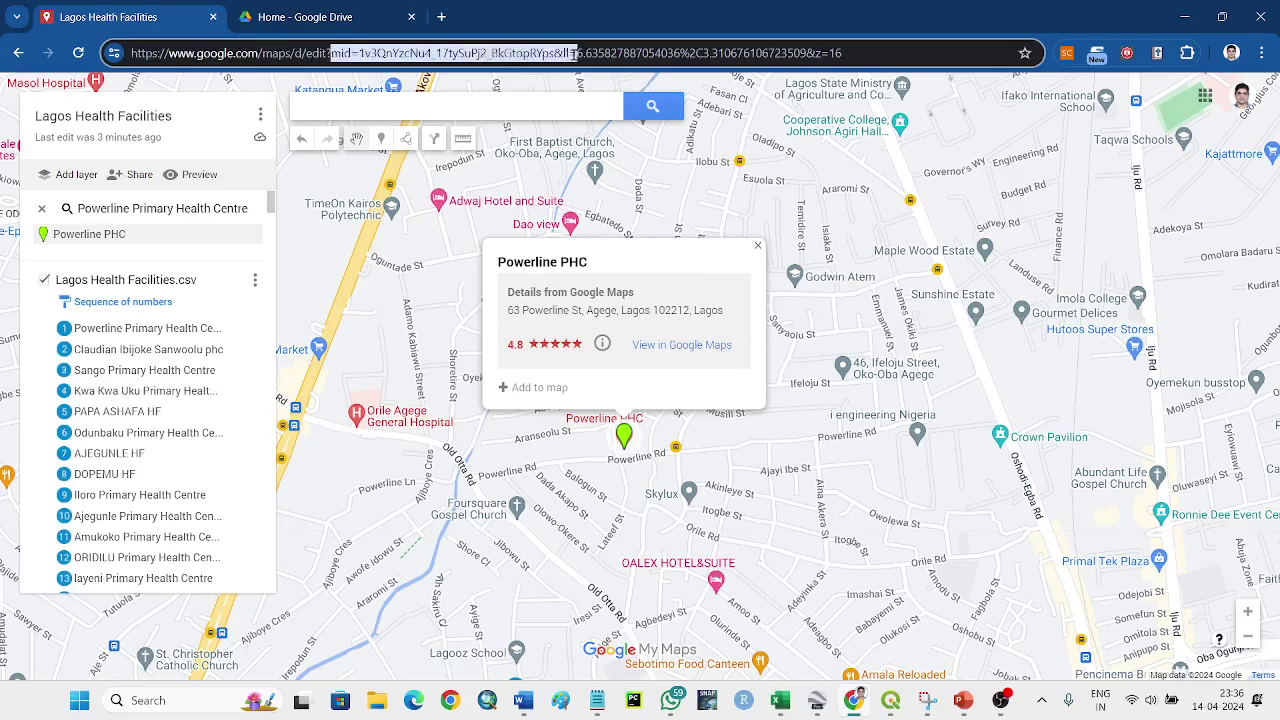
pyautogui.click(584, 53)
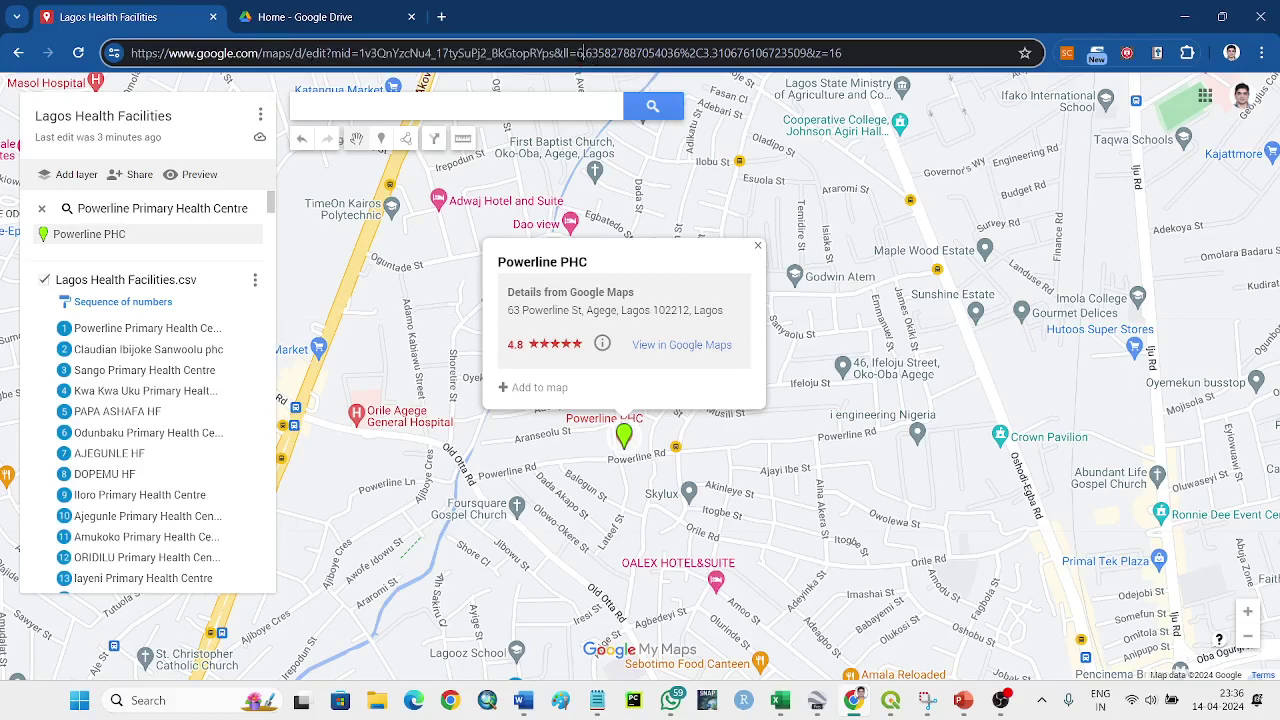
pyautogui.moveTo(580, 53); pyautogui.dragTo(674, 53)
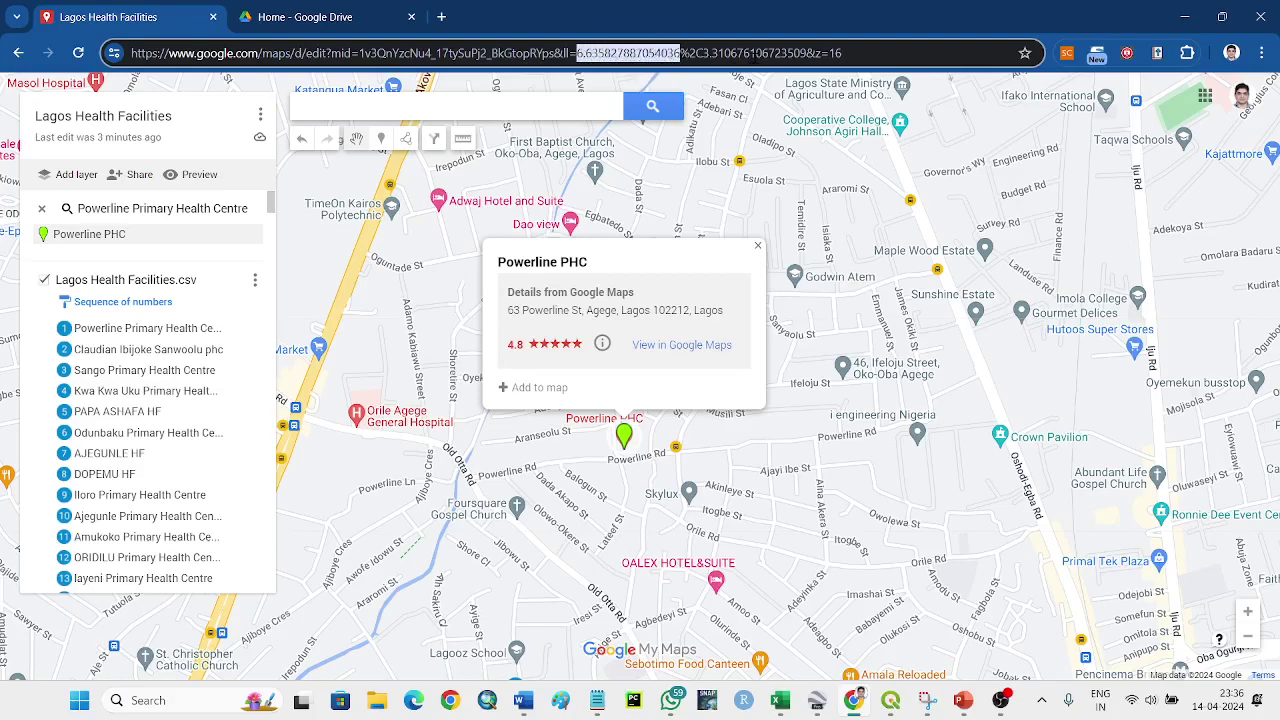
pyautogui.moveTo(703, 53); pyautogui.dragTo(737, 53)
pyautogui.click(703, 53)
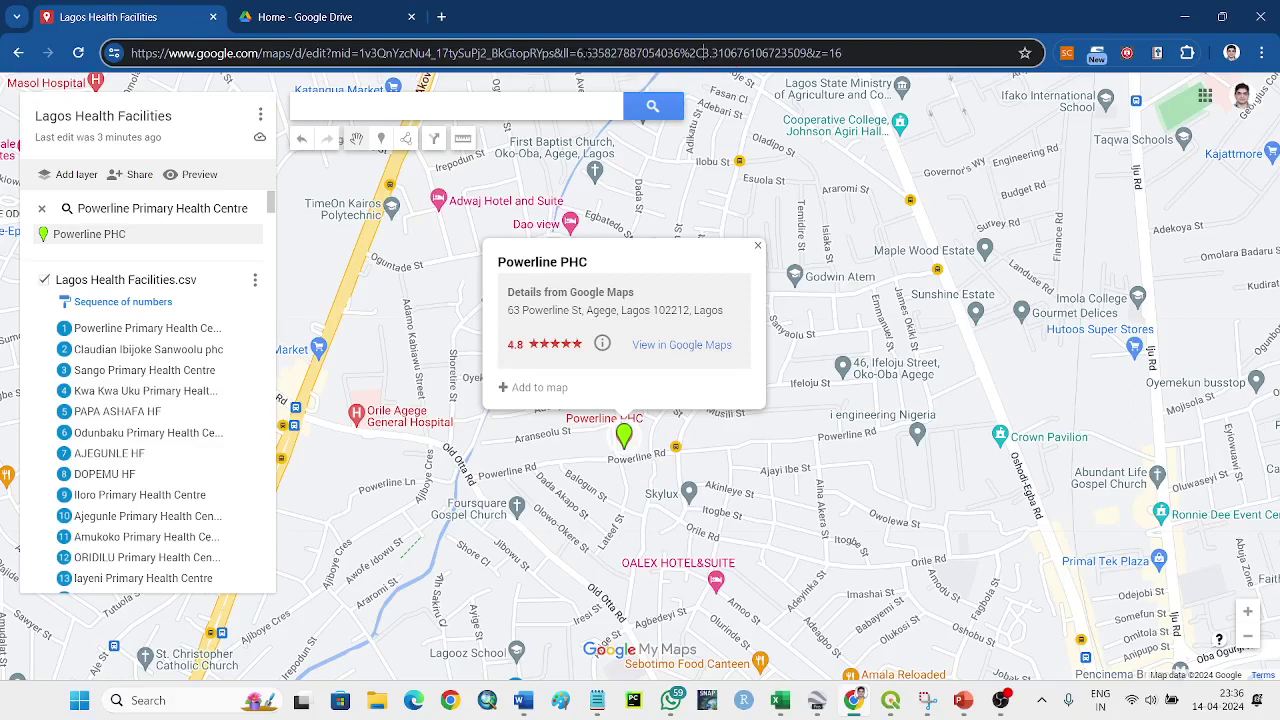
# Step: Copy latitude 6.635827887054036 from the page address into cell H2 of the Lagos Health Facilities workbook in Excel
pyautogui.moveTo(577, 53); pyautogui.dragTo(667, 53)
pyautogui.rightClick(672, 56)
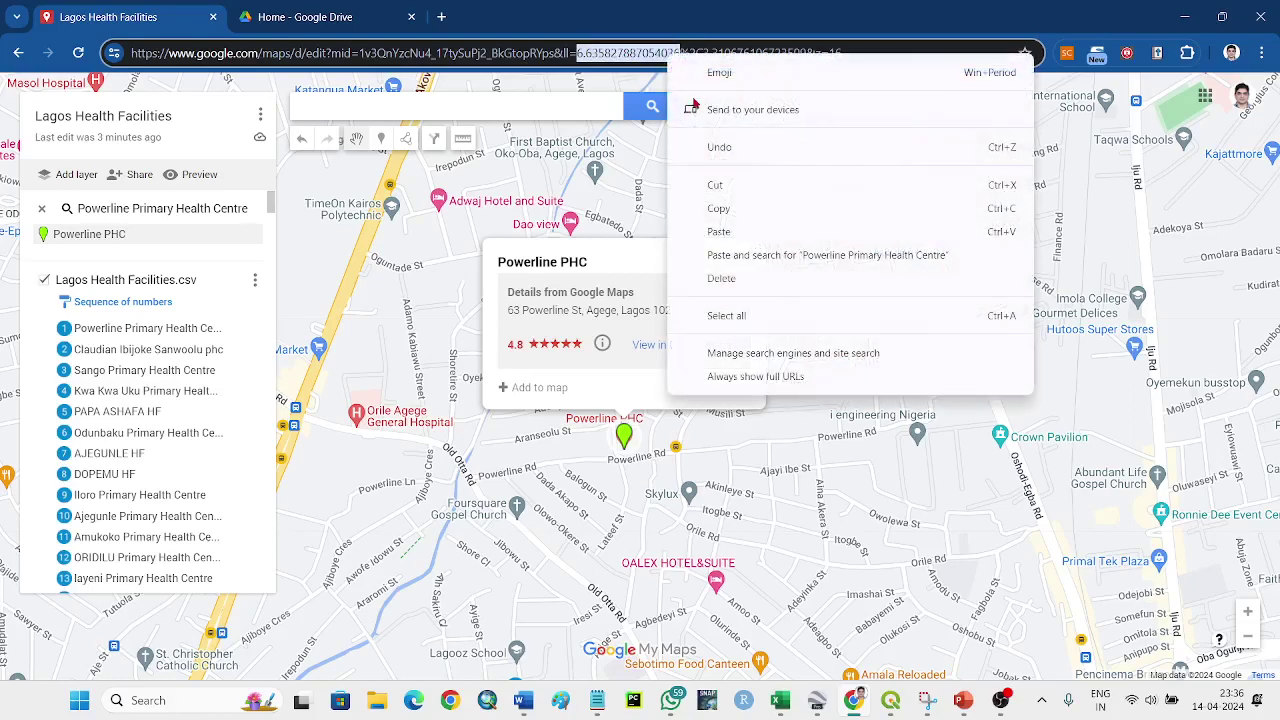
pyautogui.click(730, 212)
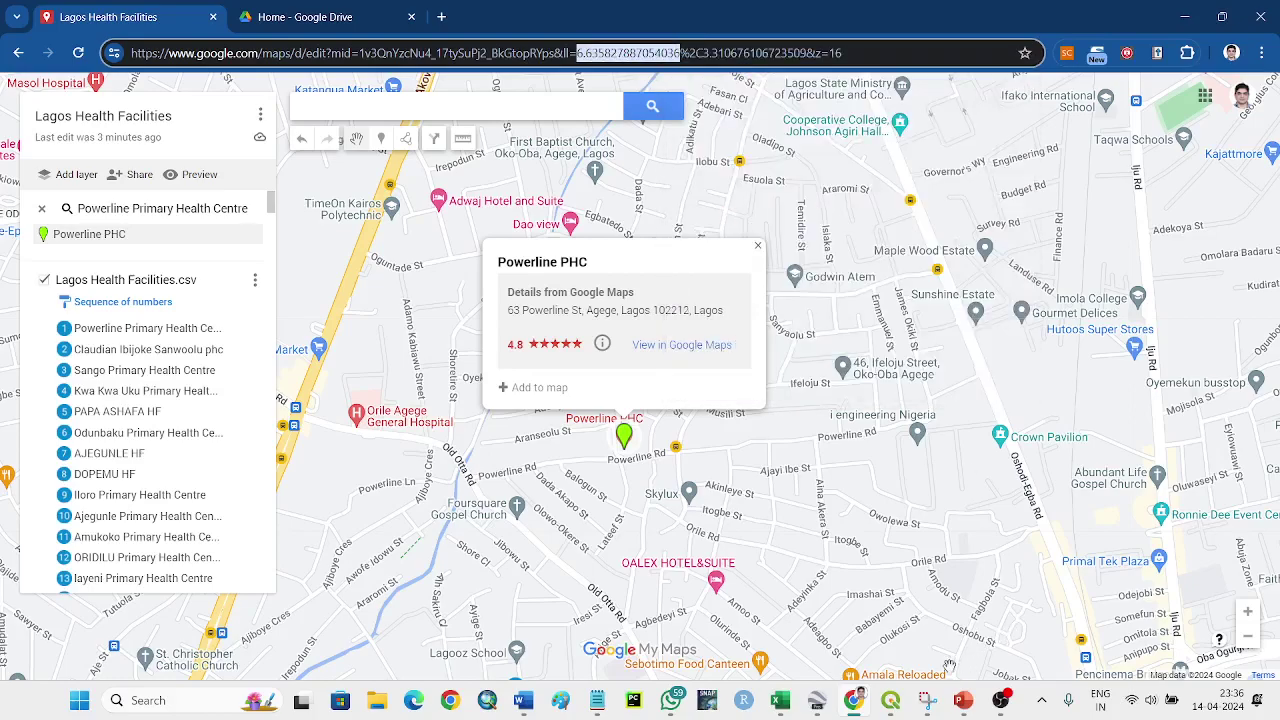
pyautogui.moveTo(784, 703)
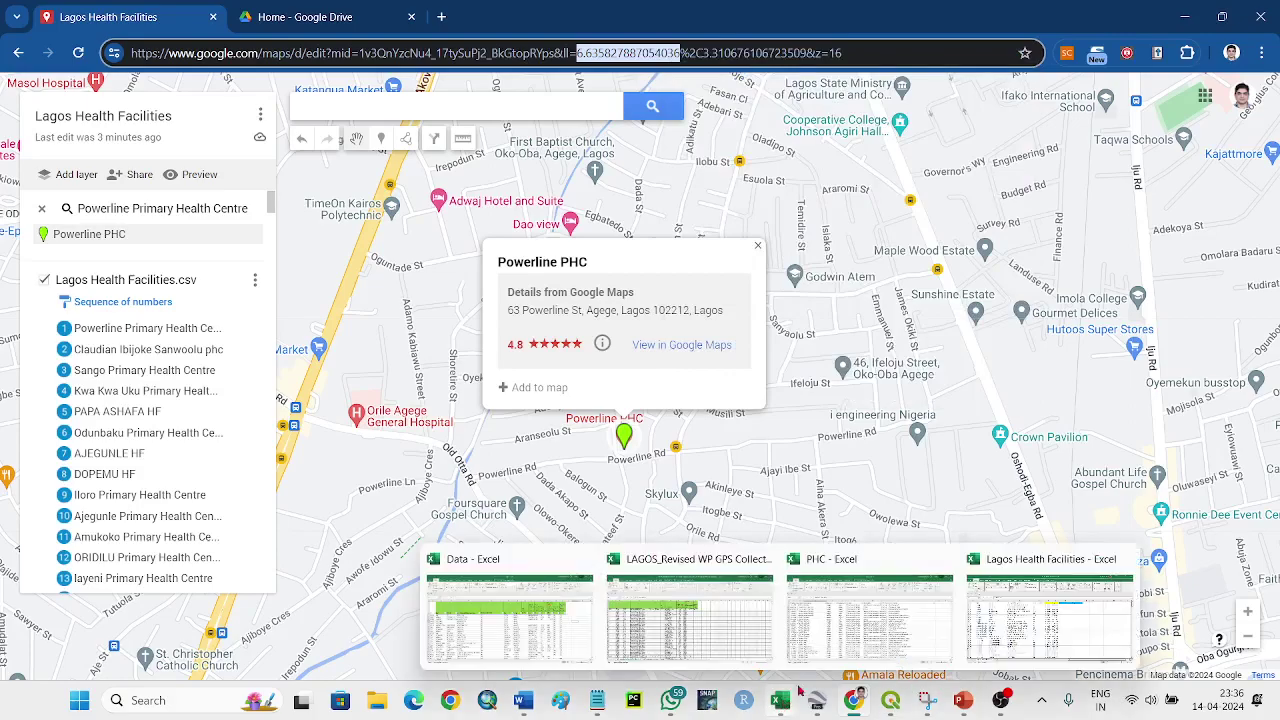
pyautogui.click(1040, 610)
pyautogui.click(753, 233)
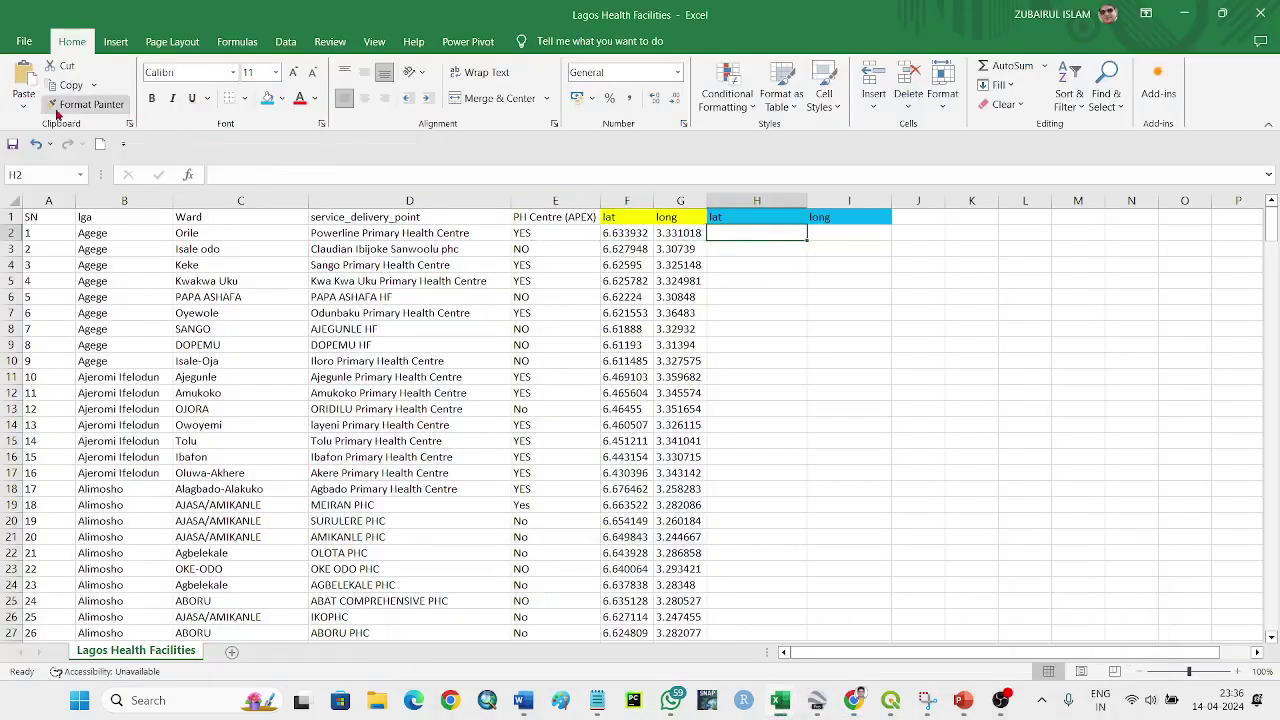
pyautogui.click(23, 80)
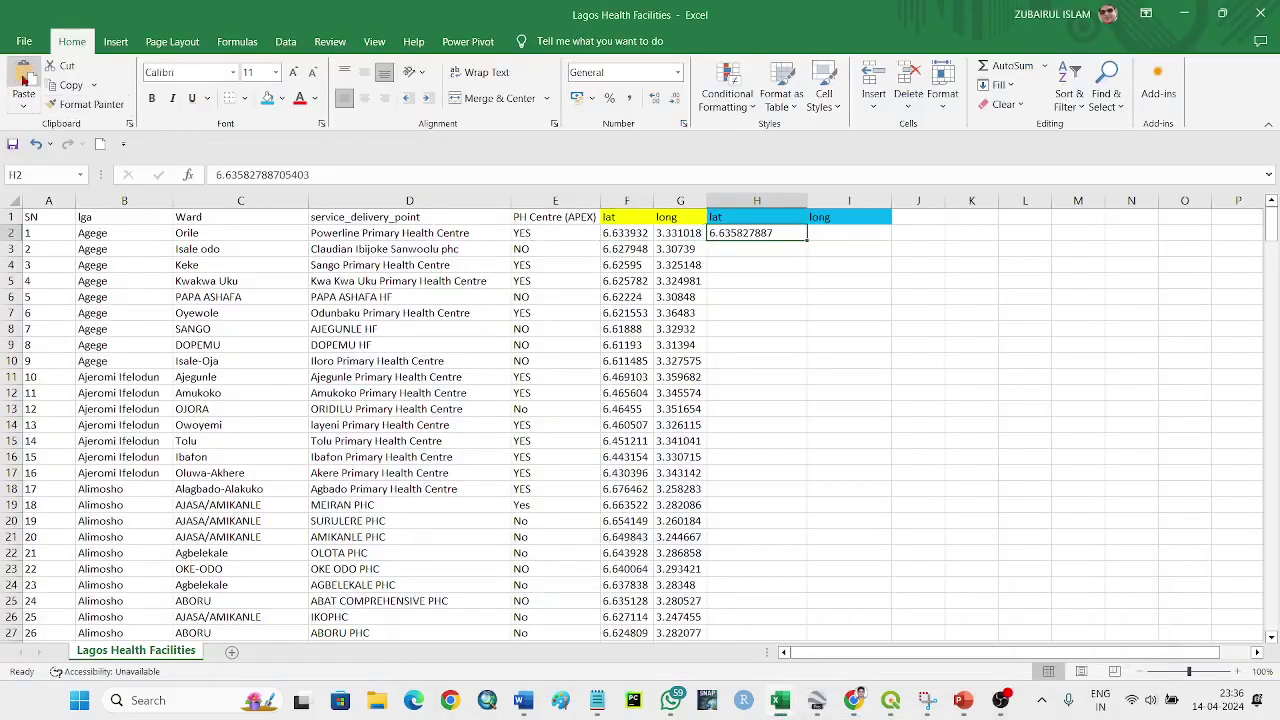
# Step: Return to Google My Maps, copy longitude 3.310676106723509 from the page address and enter it in cell I2 of the Excel workbook
pyautogui.click(860, 695)
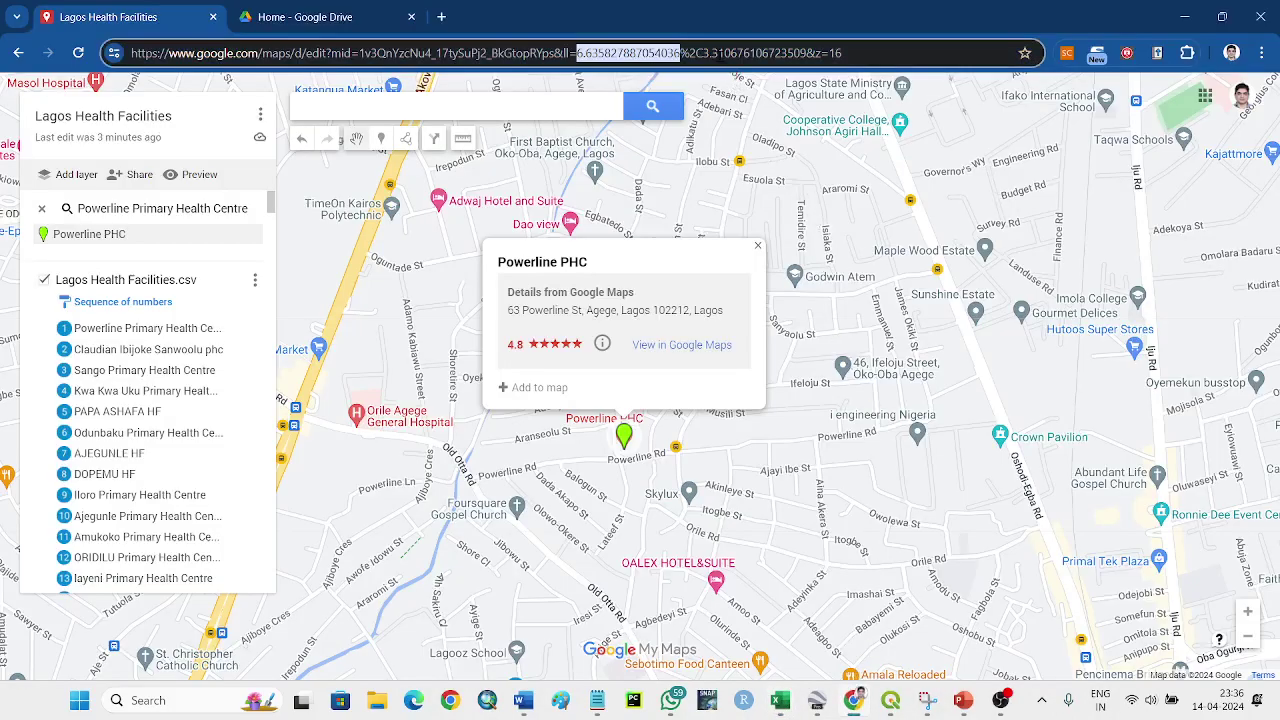
pyautogui.moveTo(703, 53); pyautogui.dragTo(795, 53)
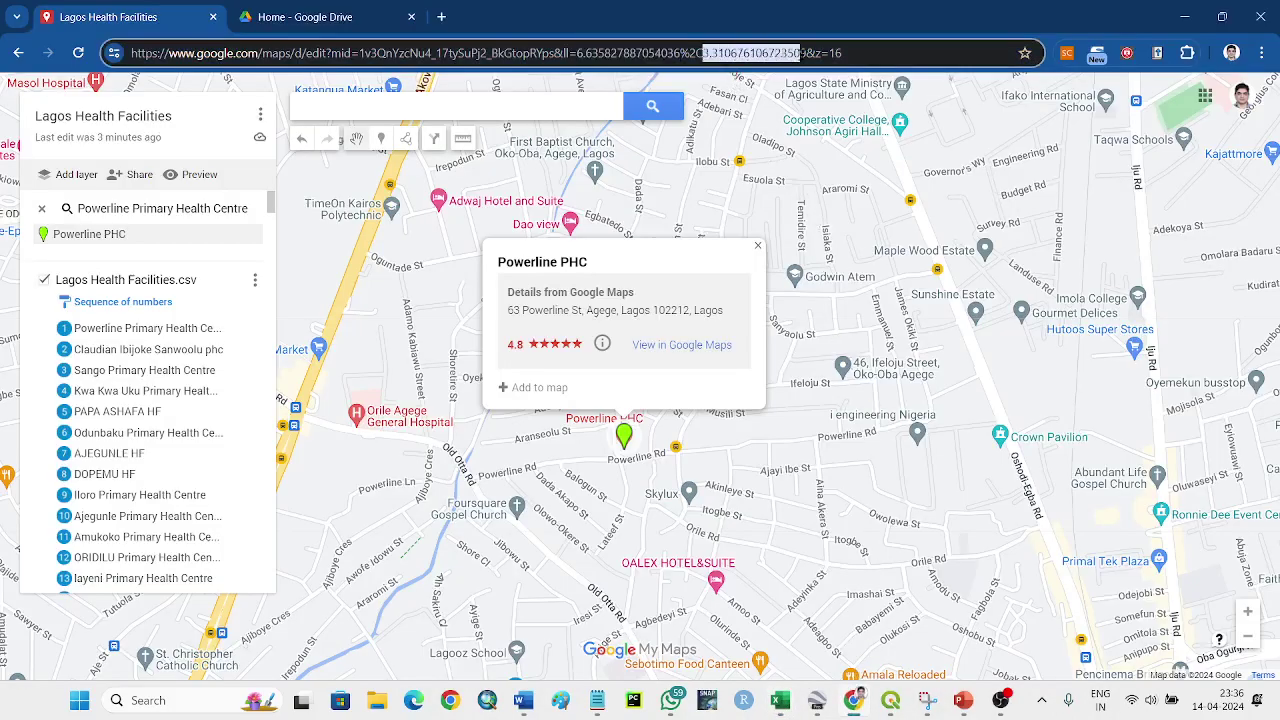
pyautogui.rightClick(790, 59)
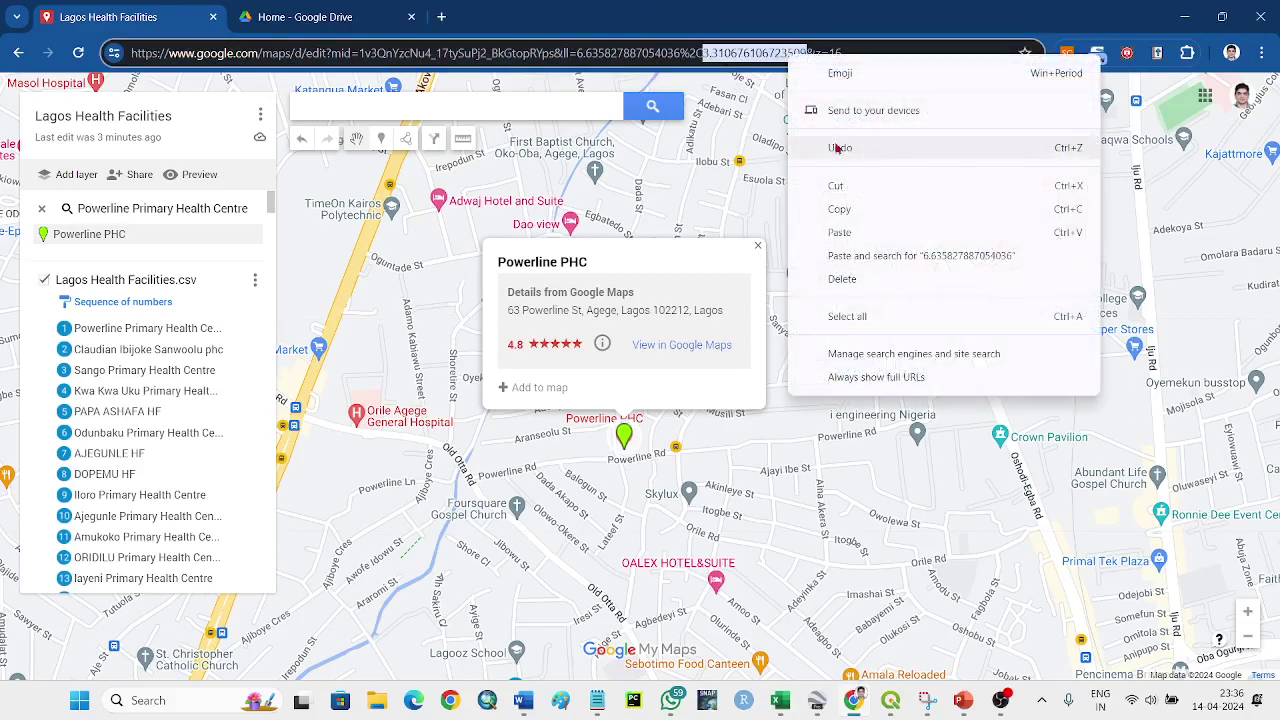
pyautogui.click(848, 208)
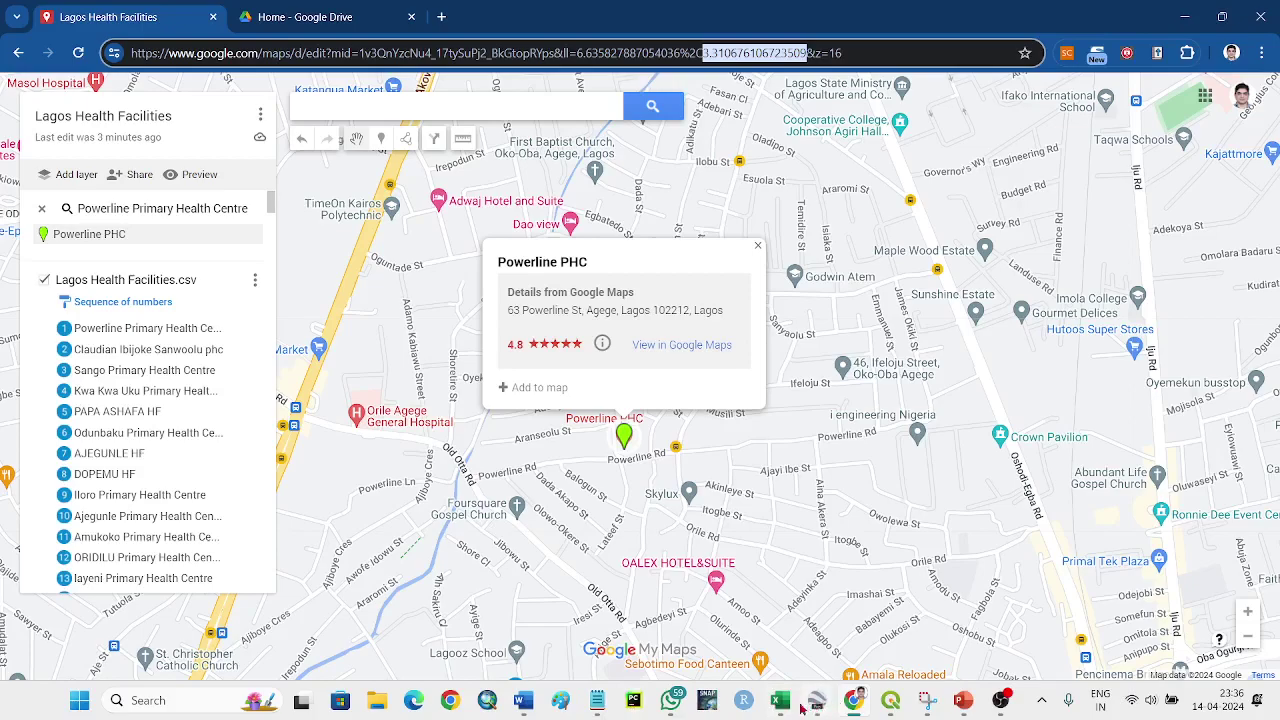
pyautogui.moveTo(797, 708)
pyautogui.click(1150, 620)
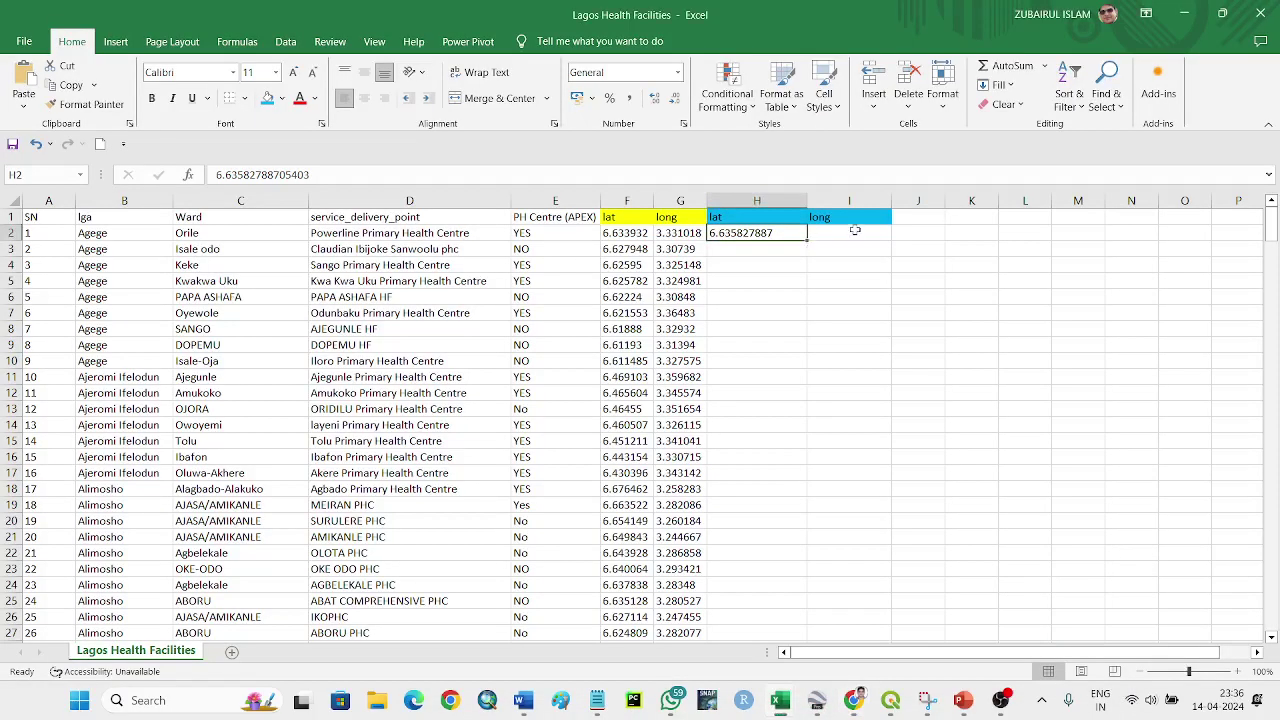
pyautogui.click(855, 231)
pyautogui.click(314, 174)
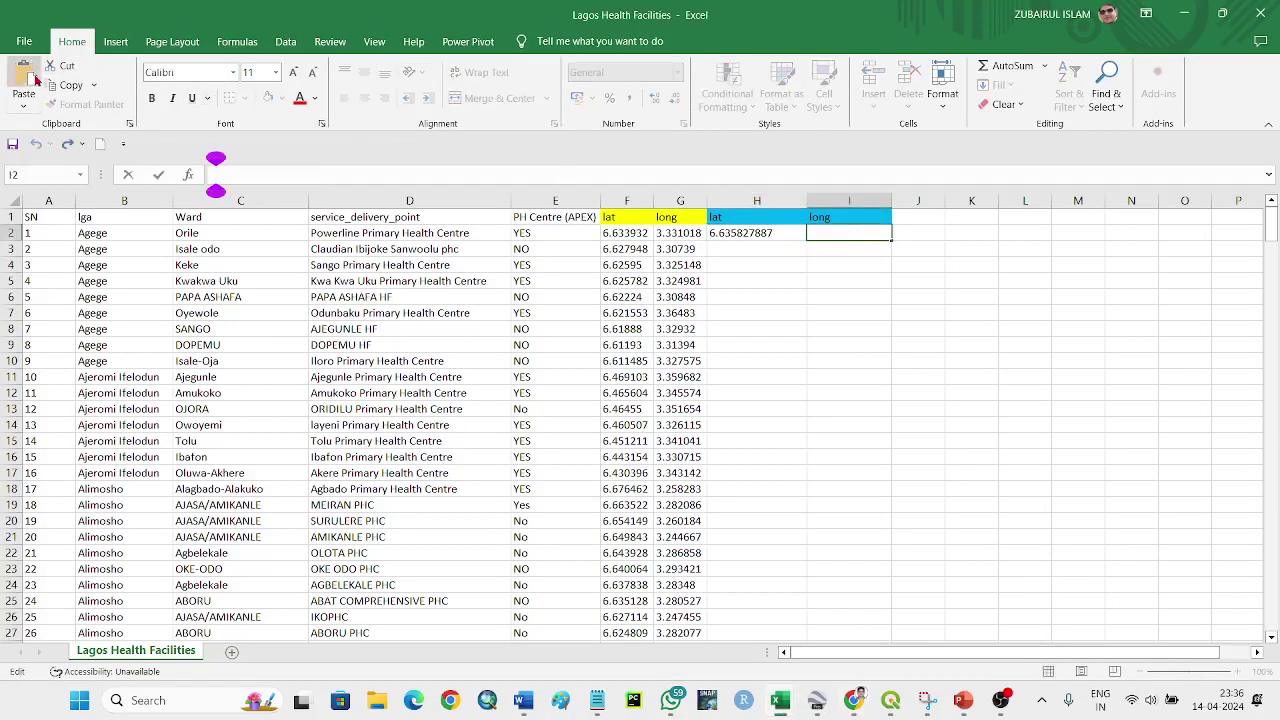
pyautogui.hotkey('ctrl', 'v')
pyautogui.click(926, 343)
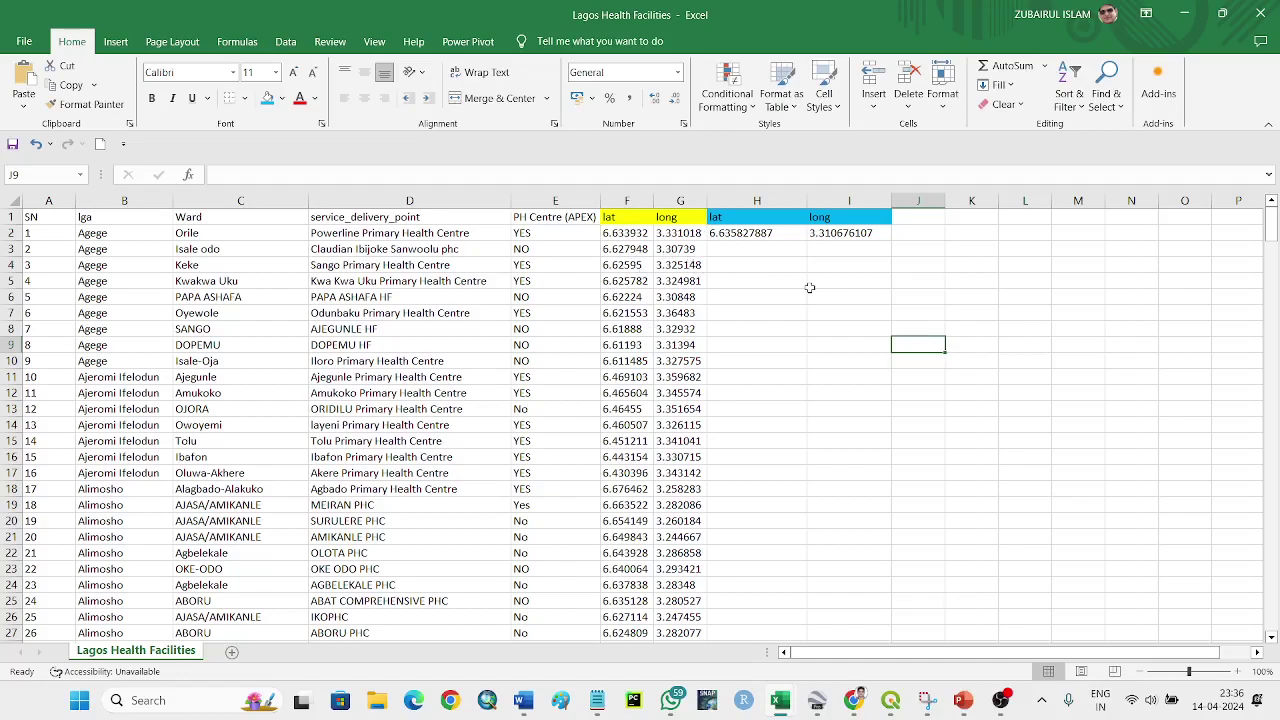
pyautogui.moveTo(726, 238); pyautogui.dragTo(855, 233)
pyautogui.click(849, 264)
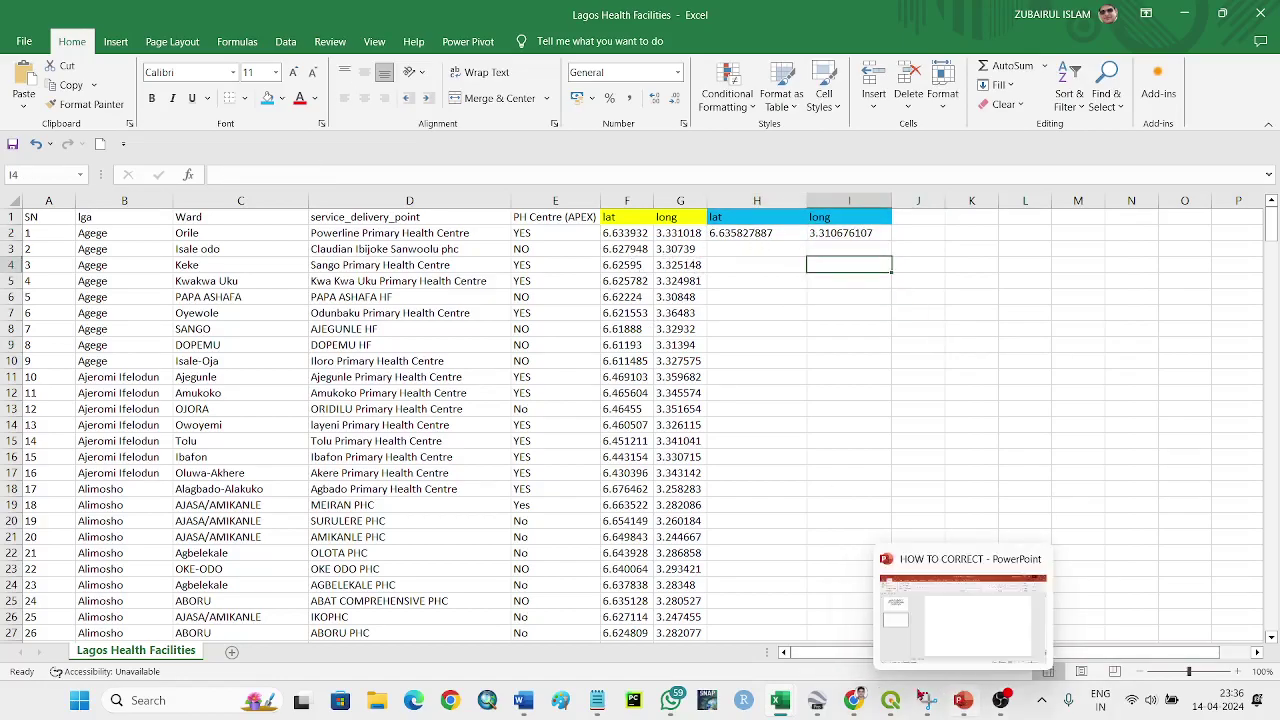
# Step: Switch to Google My Maps, close the Powerline PHC card and open the details of Claudian Ibijoke Sanwoolu phc
pyautogui.click(844, 591)
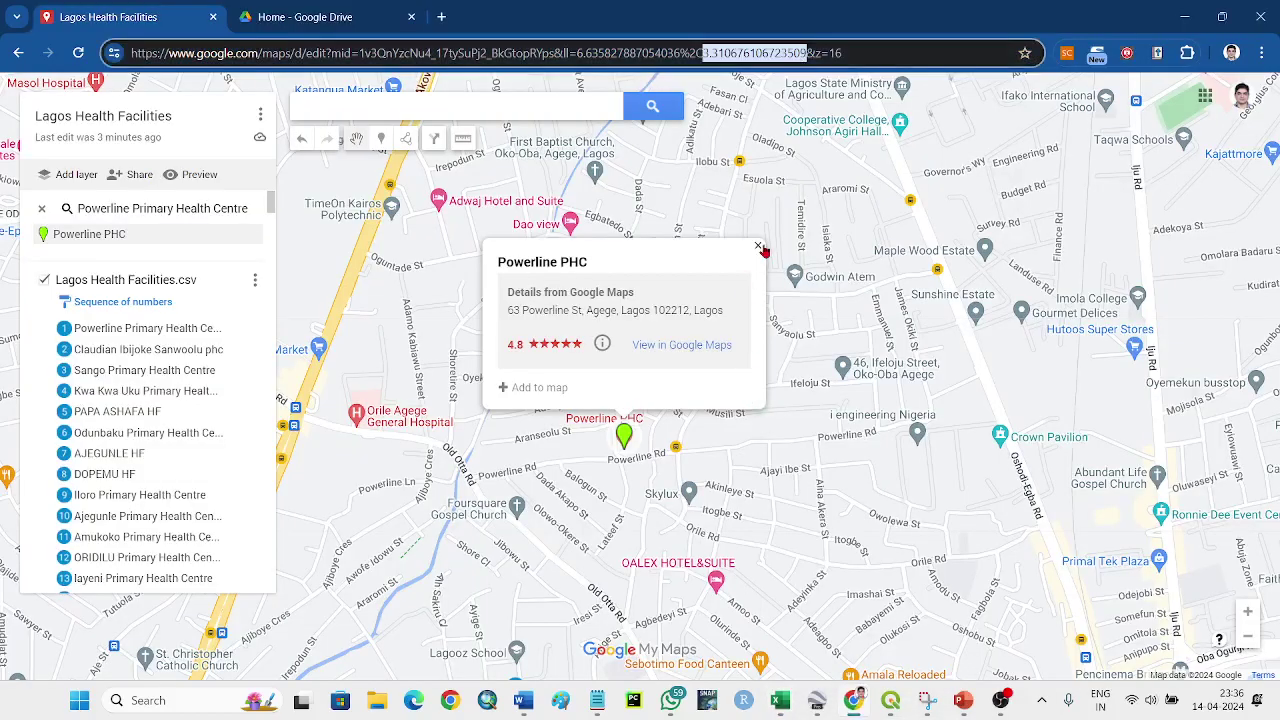
pyautogui.click(758, 246)
pyautogui.moveTo(616, 367); pyautogui.dragTo(701, 369)
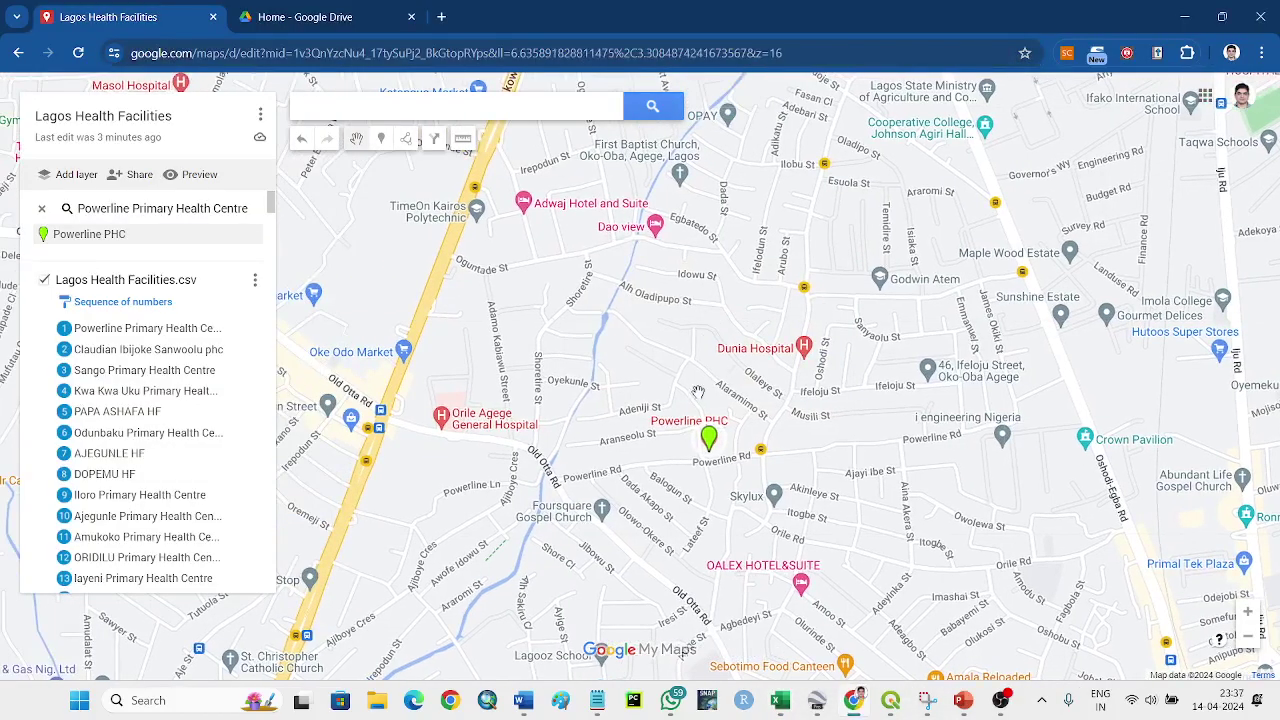
pyautogui.moveTo(864, 418); pyautogui.dragTo(638, 397)
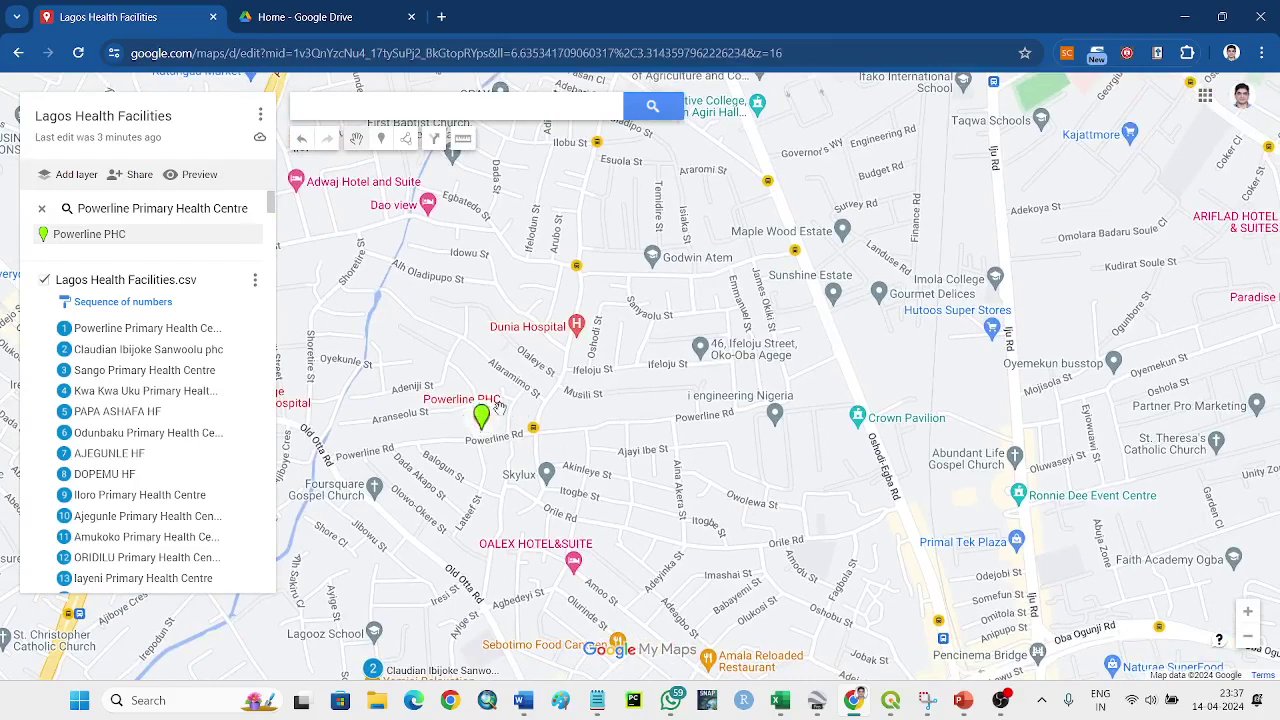
pyautogui.click(82, 351)
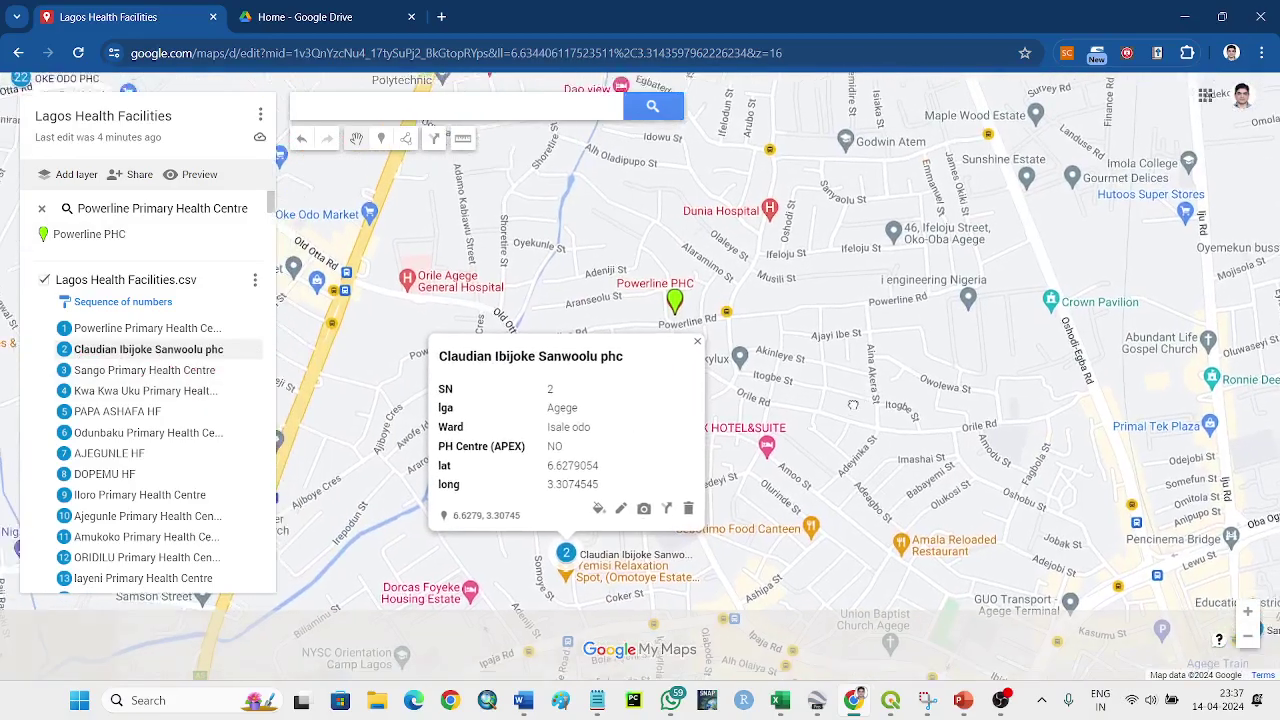
# Step: Copy the facility name Claudian Ibijoke Sanwoolu phc from its details card
pyautogui.moveTo(450, 354); pyautogui.dragTo(635, 363)
pyautogui.rightClick(613, 352)
pyautogui.click(673, 374)
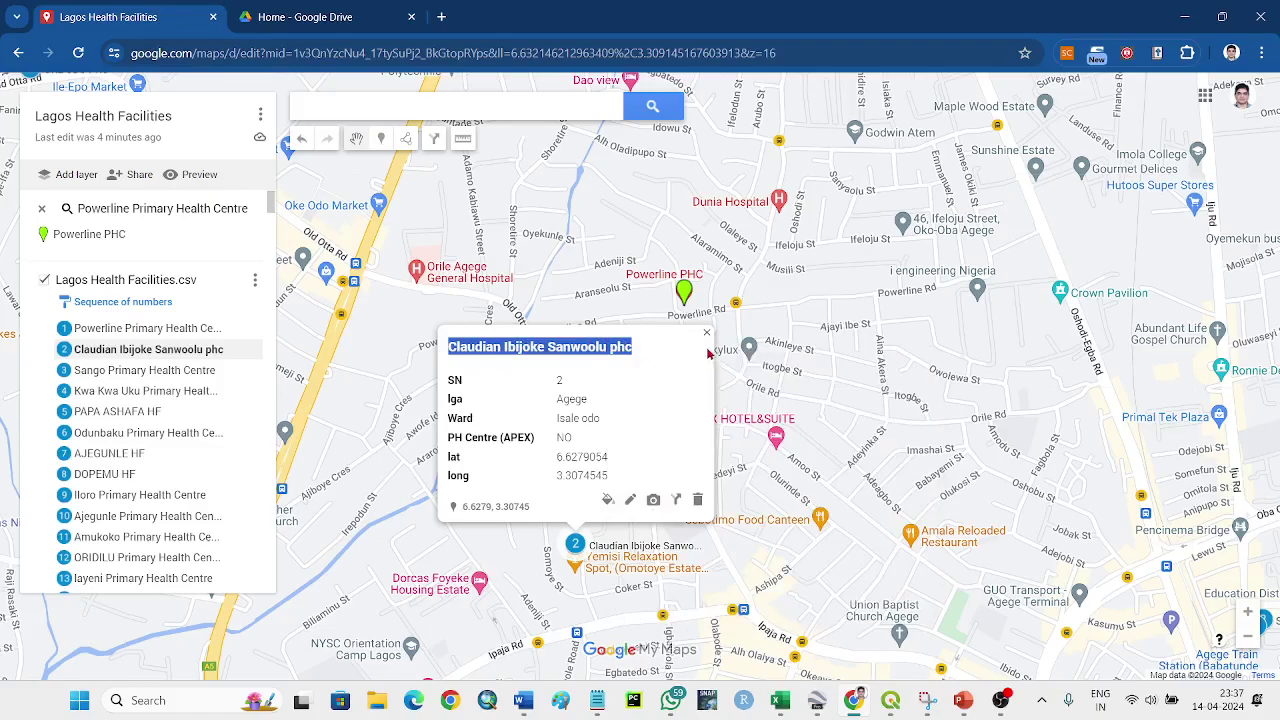
# Step: Close the Claudian Ibijoke Sanwoolu phc card and inspect the surroundings of marker 1, Powerline Primary Health Centre, on Ibari St
pyautogui.click(706, 333)
pyautogui.scroll(-2, 731, 383)
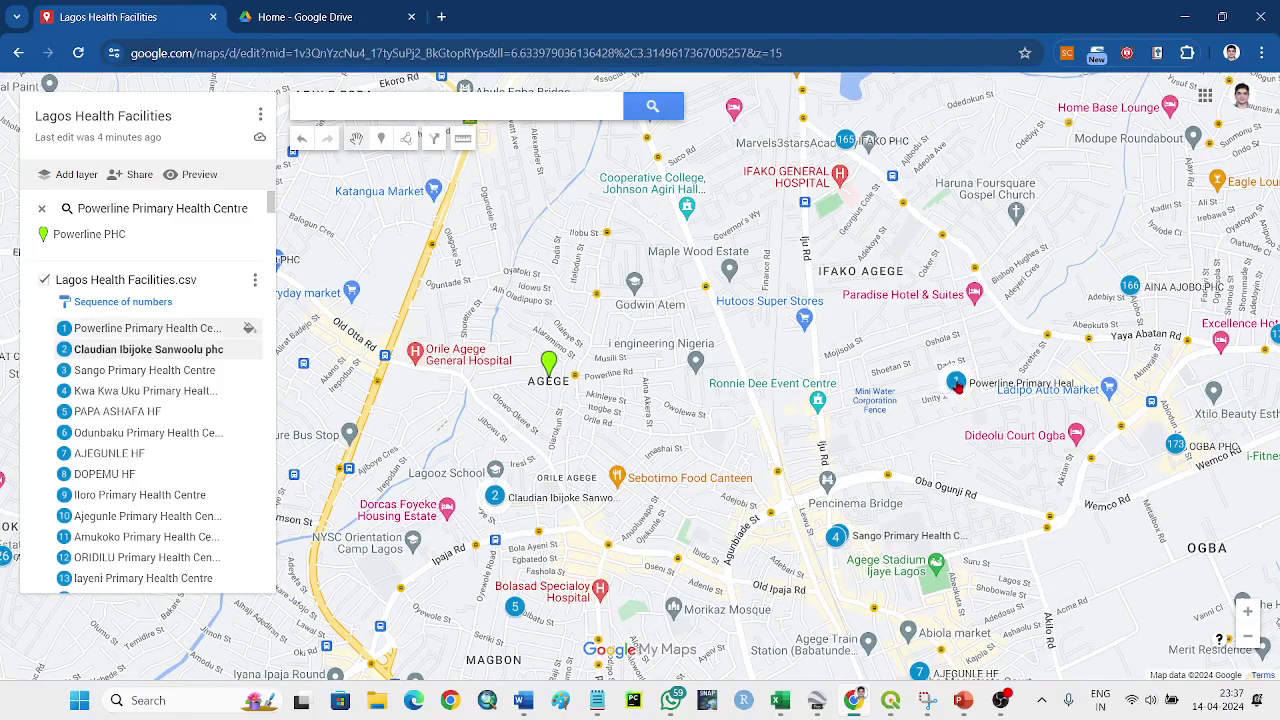
pyautogui.scroll(3, 966, 400)
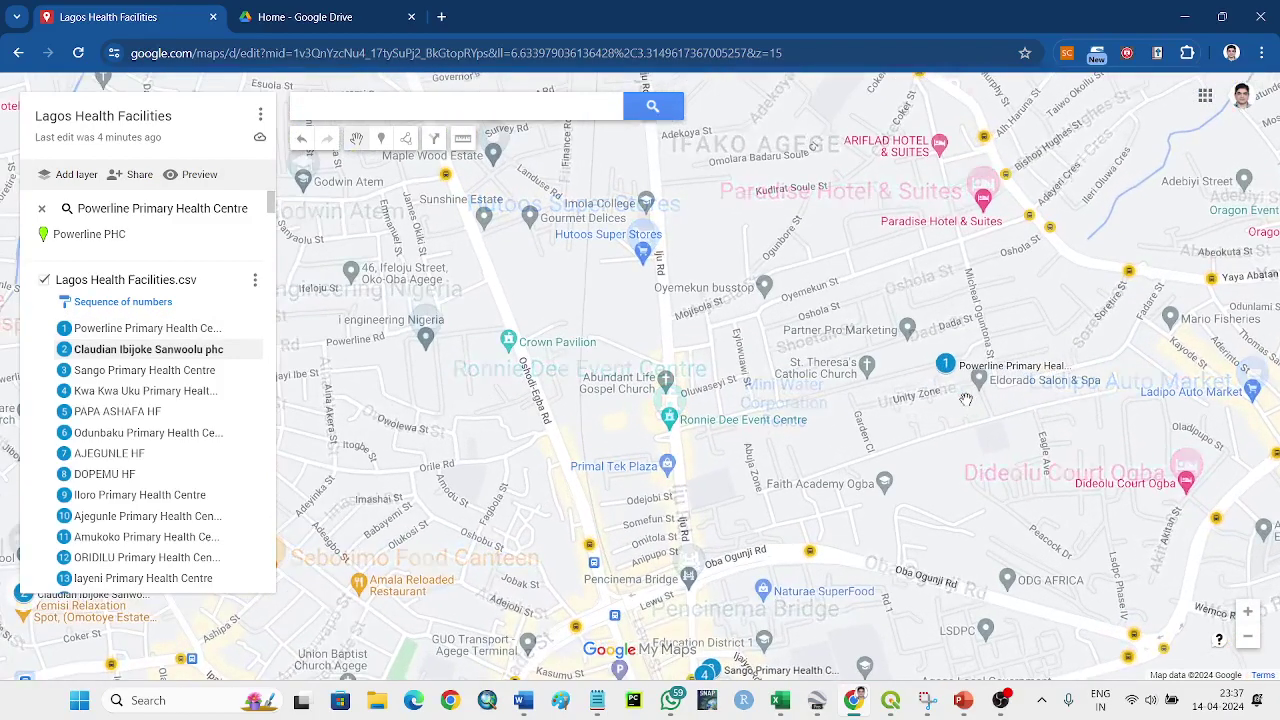
pyautogui.scroll(2, 920, 277)
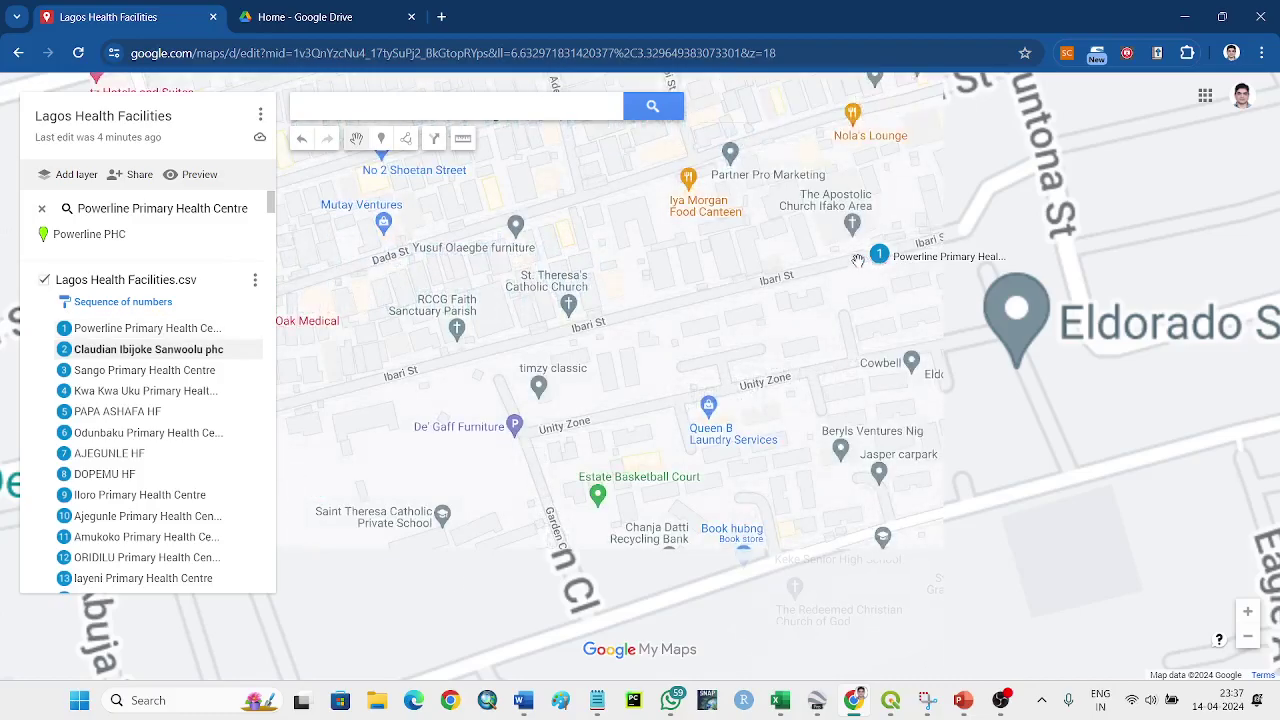
pyautogui.scroll(2, 846, 252)
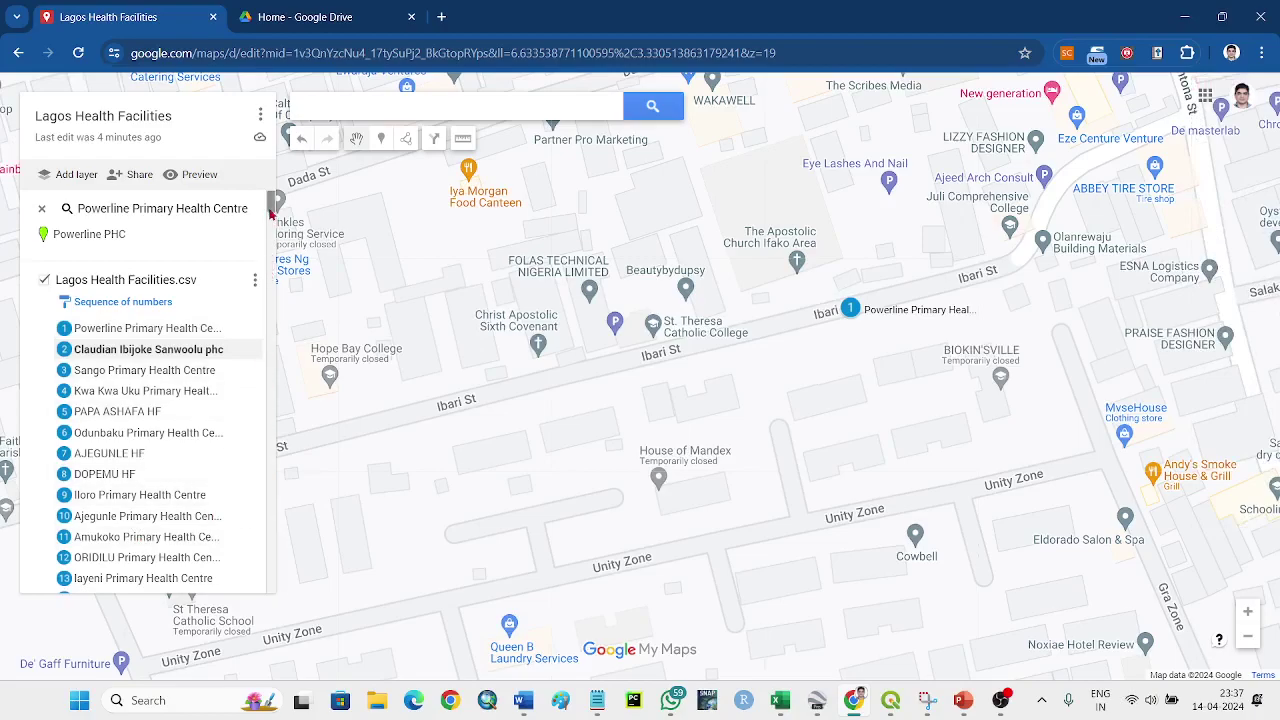
# Step: Try the satellite base map around the Powerline Primary Health Centre marker and switch back to the default map style
pyautogui.moveTo(270, 202); pyautogui.dragTo(250, 594)
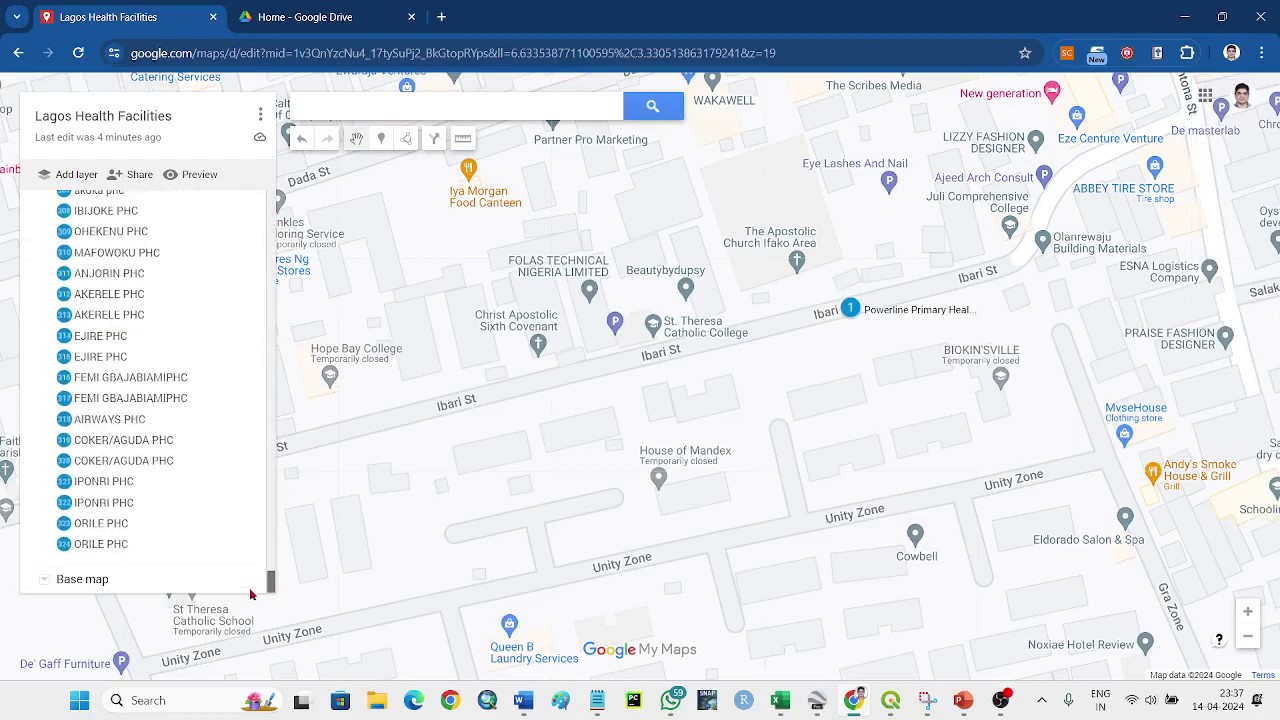
pyautogui.click(45, 582)
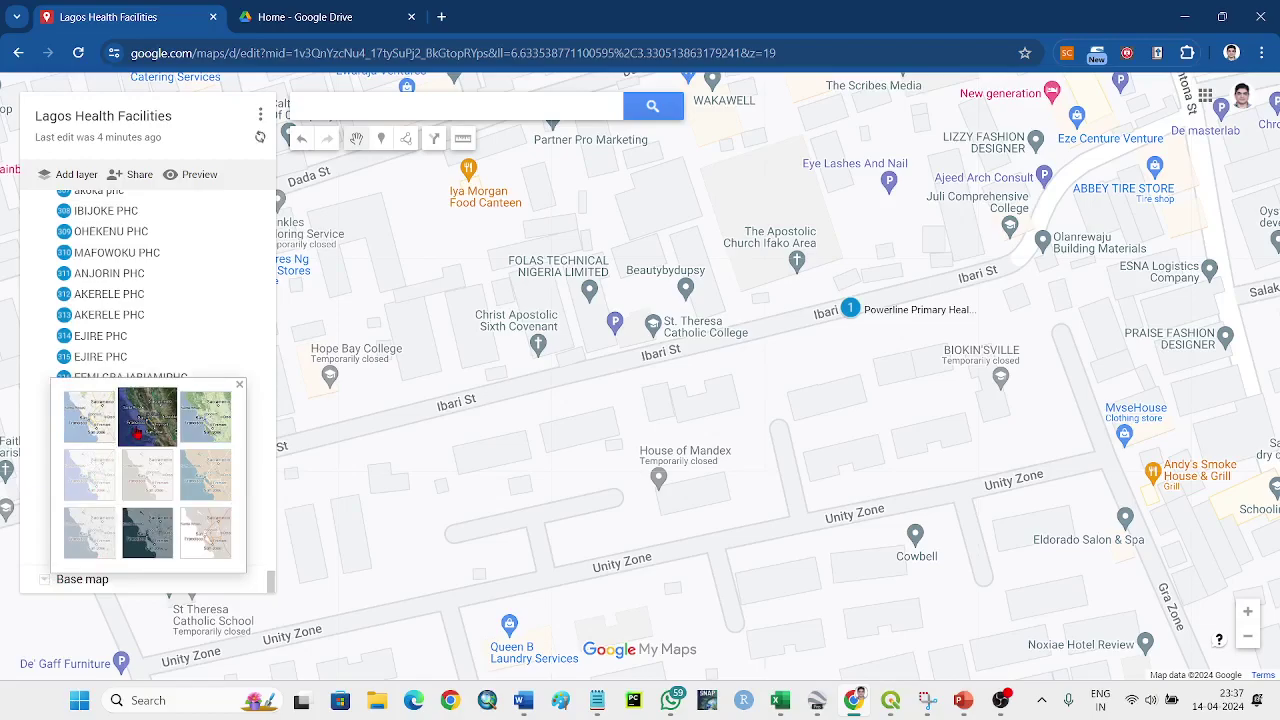
pyautogui.click(140, 432)
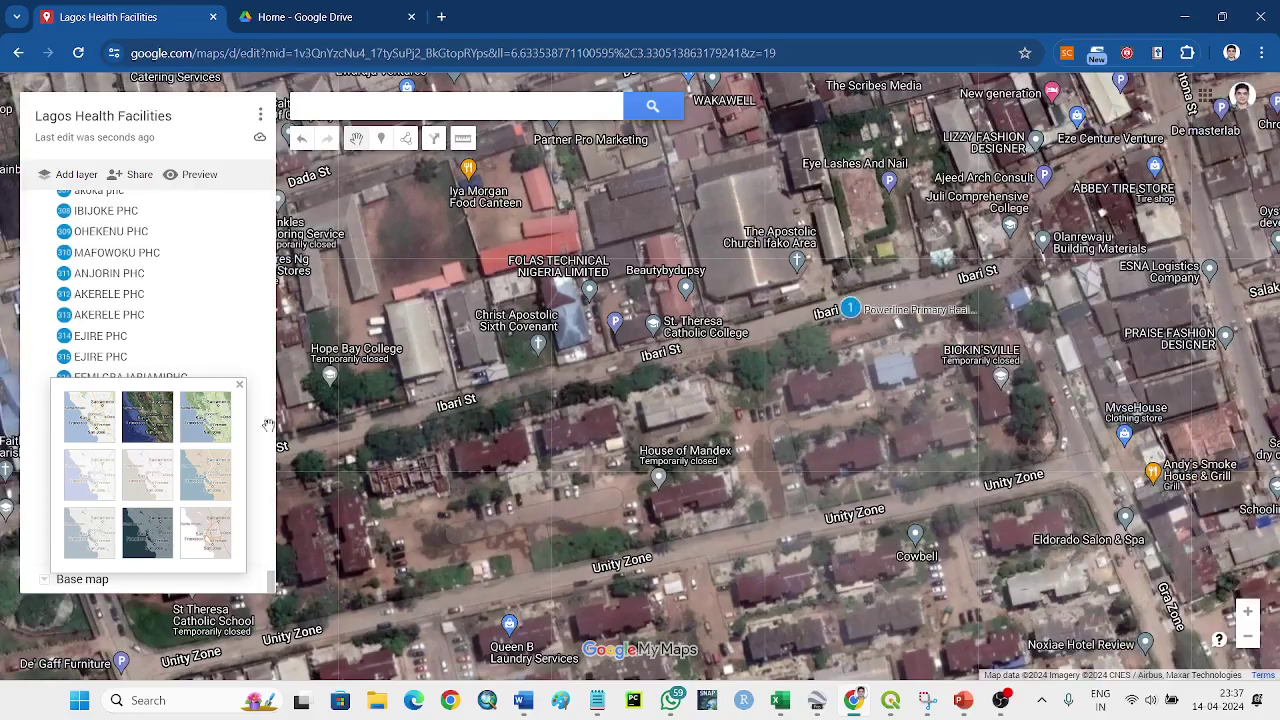
pyautogui.click(90, 424)
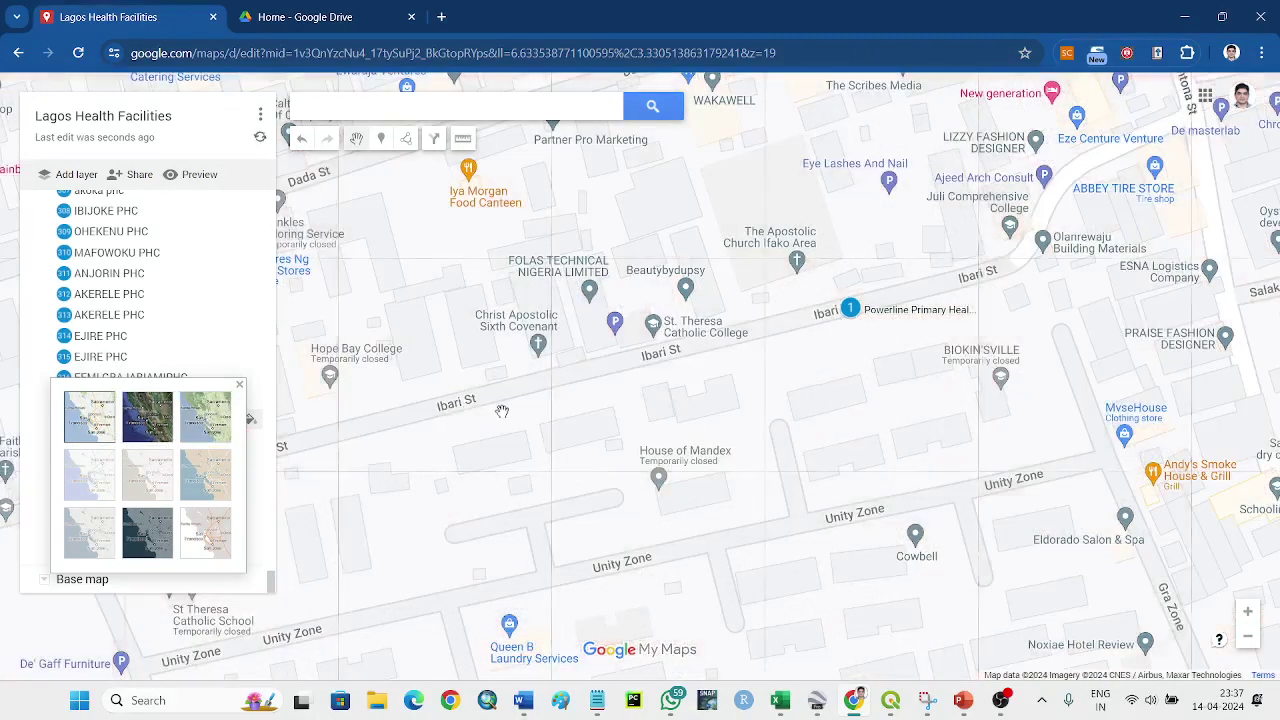
# Step: Return to the Powerline PHC search result in the layer list and open its details on the map
pyautogui.moveTo(472, 413); pyautogui.dragTo(610, 417)
pyautogui.moveTo(174, 410); pyautogui.dragTo(787, 410)
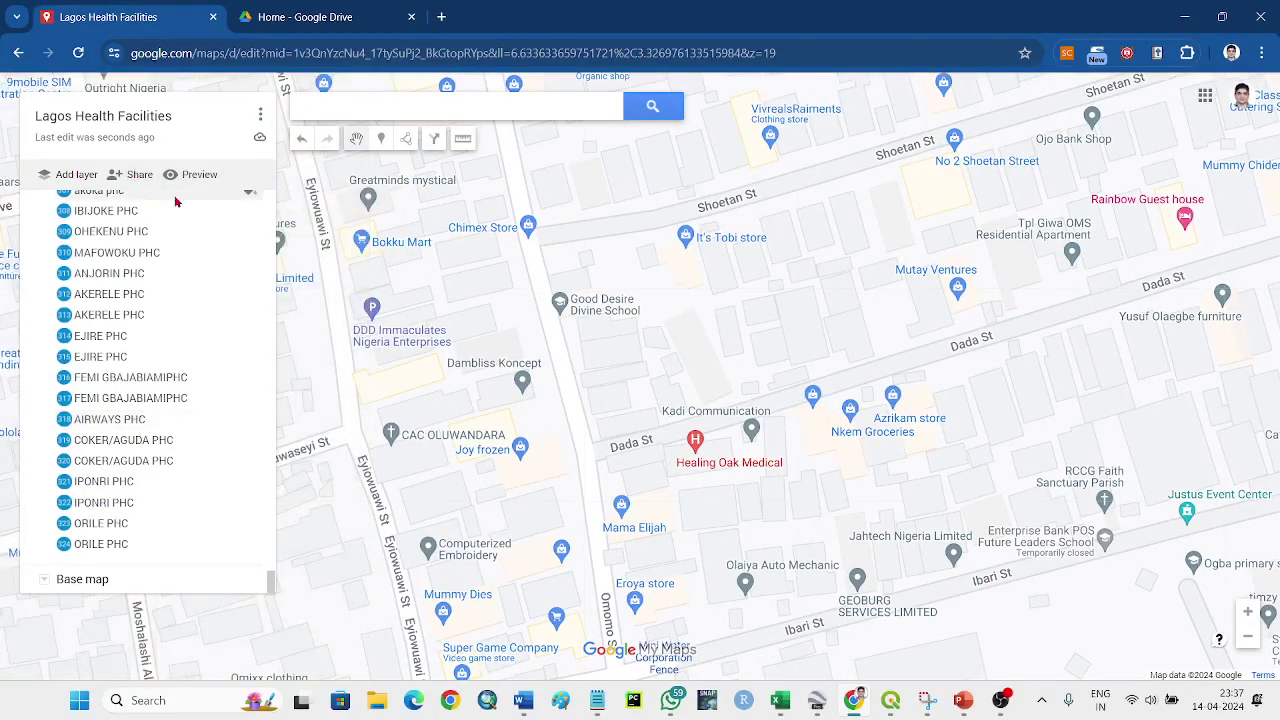
pyautogui.moveTo(270, 580); pyautogui.dragTo(288, 142)
pyautogui.click(108, 238)
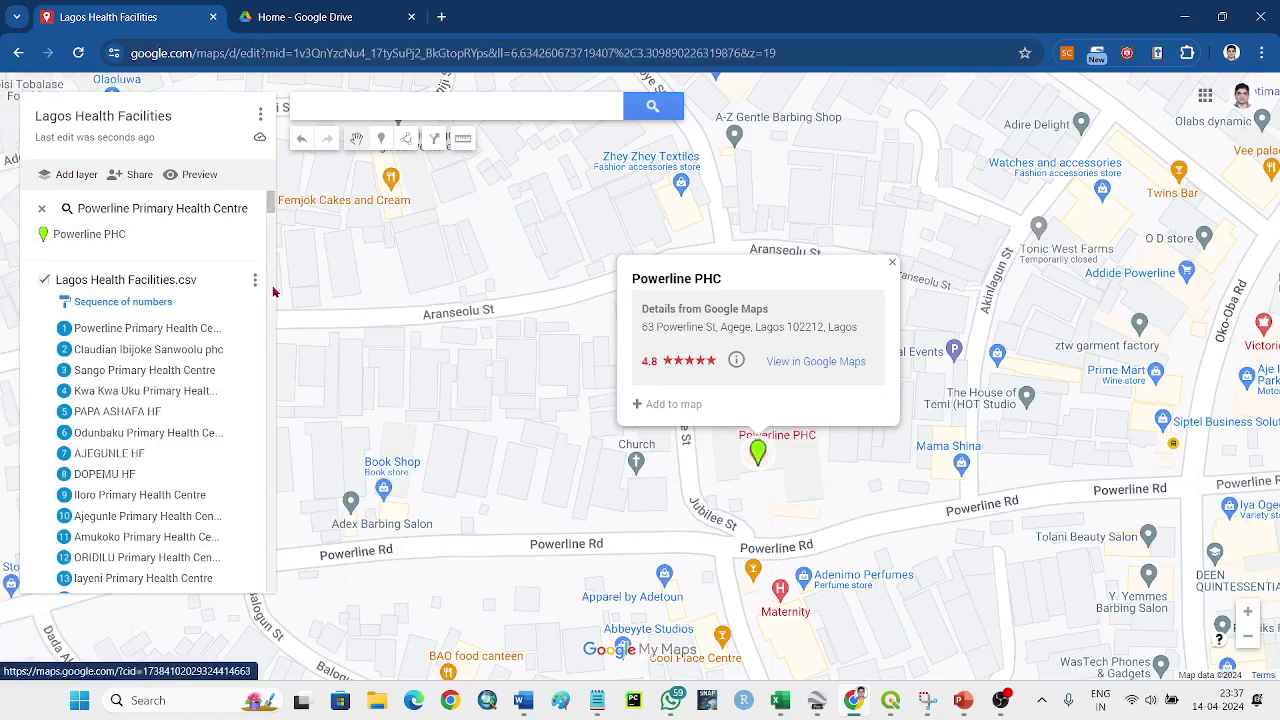
# Step: Set the base map to satellite imagery and close the Powerline PHC details card
pyautogui.moveTo(270, 200); pyautogui.dragTo(270, 585)
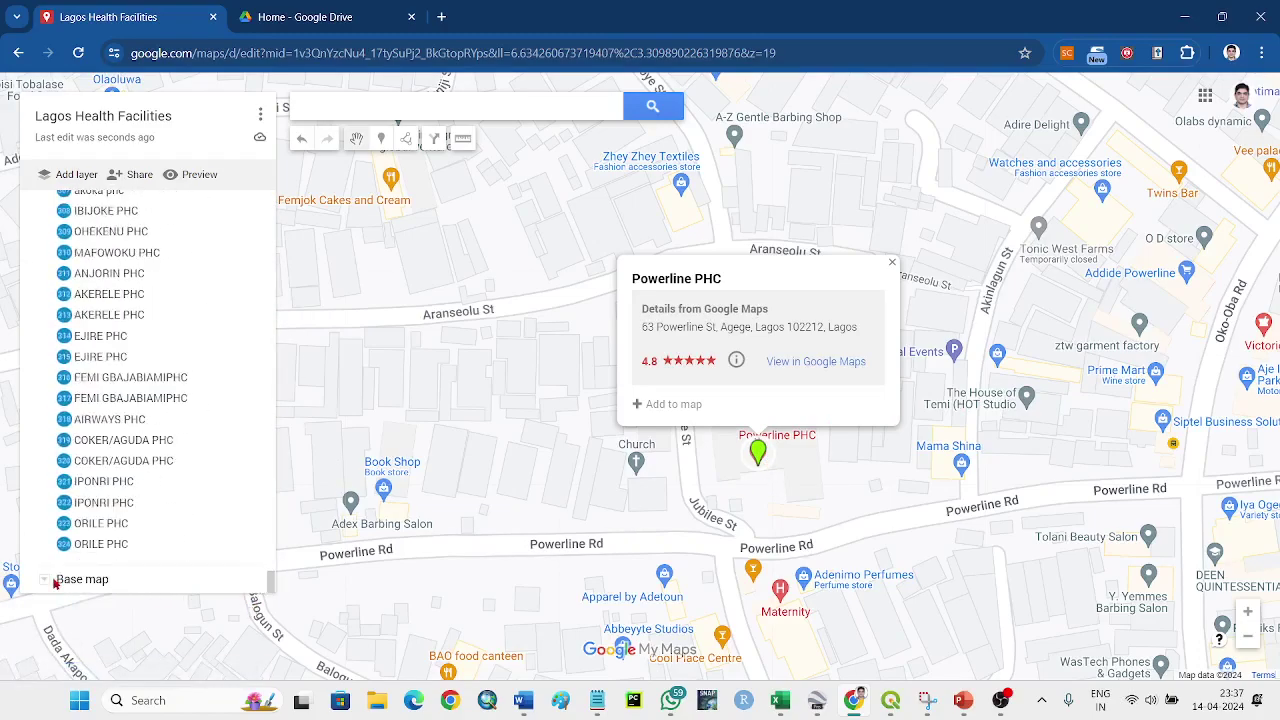
pyautogui.click(46, 580)
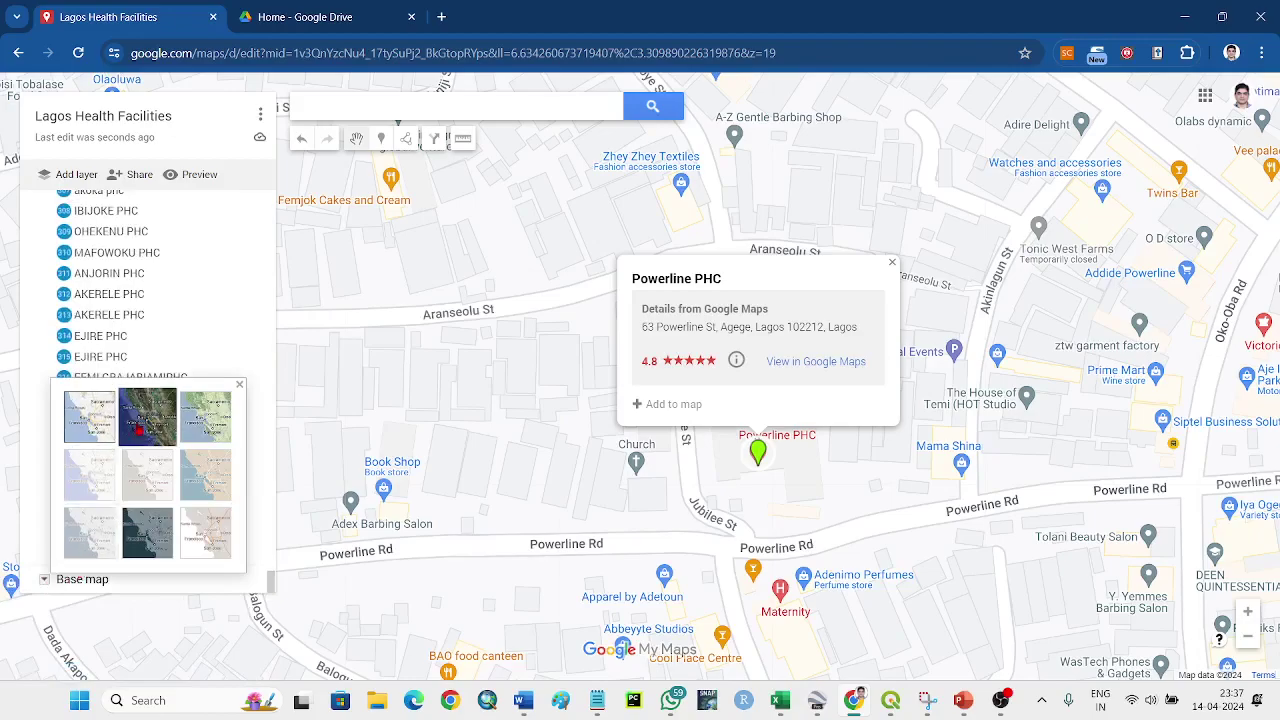
pyautogui.moveTo(679, 517); pyautogui.dragTo(562, 520)
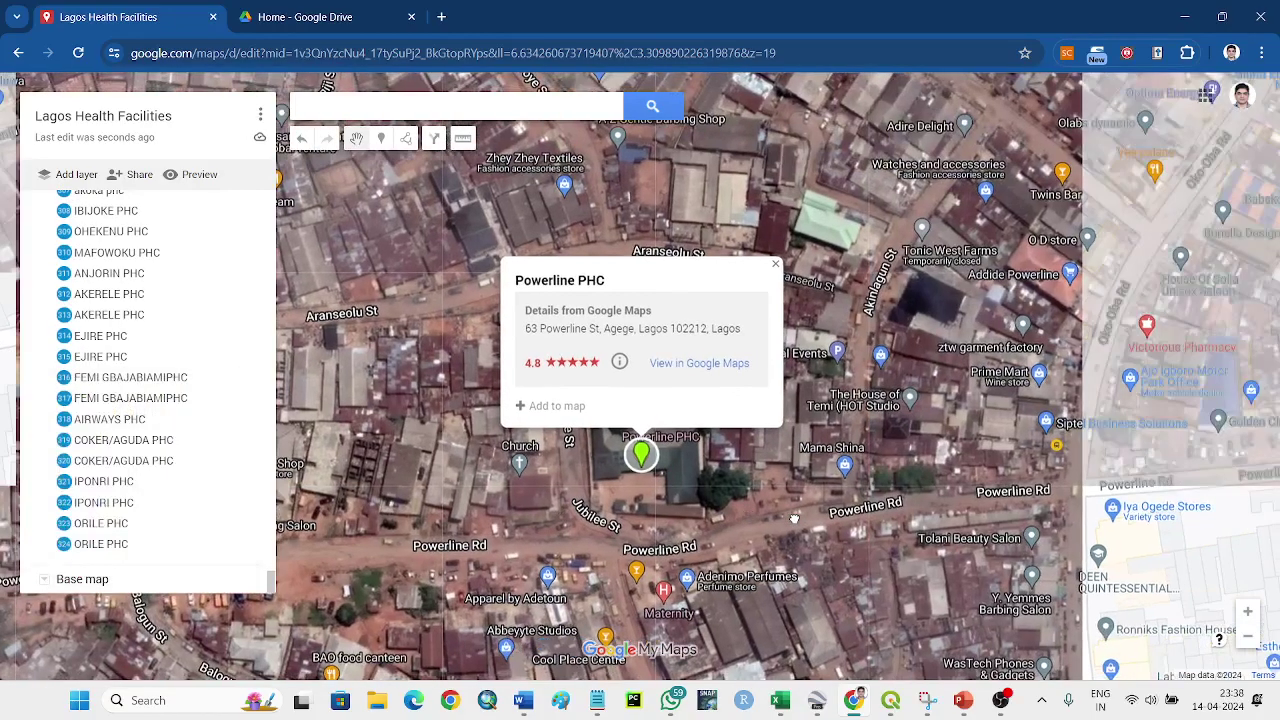
pyautogui.click(775, 264)
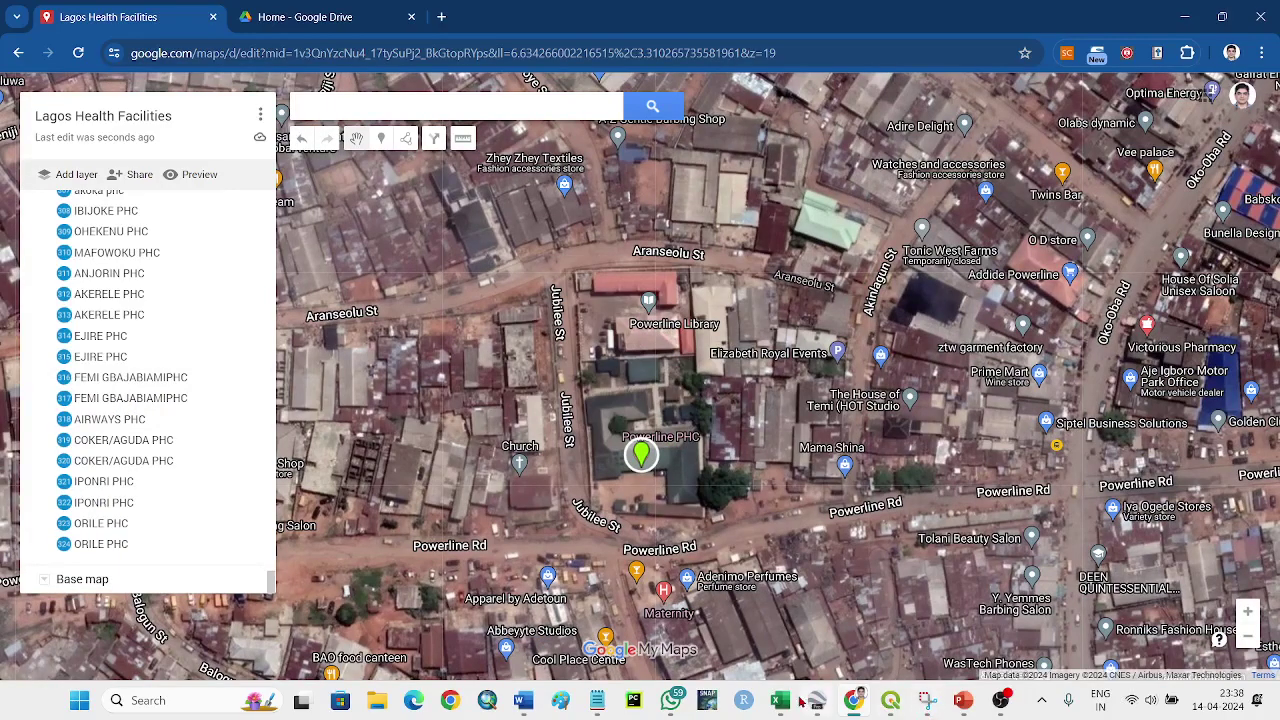
# Step: Switch to the Lagos Health Facilities workbook in Excel and review the original lat/long columns and the corrected coordinate columns H and I
pyautogui.moveTo(773, 705)
pyautogui.click(1095, 612)
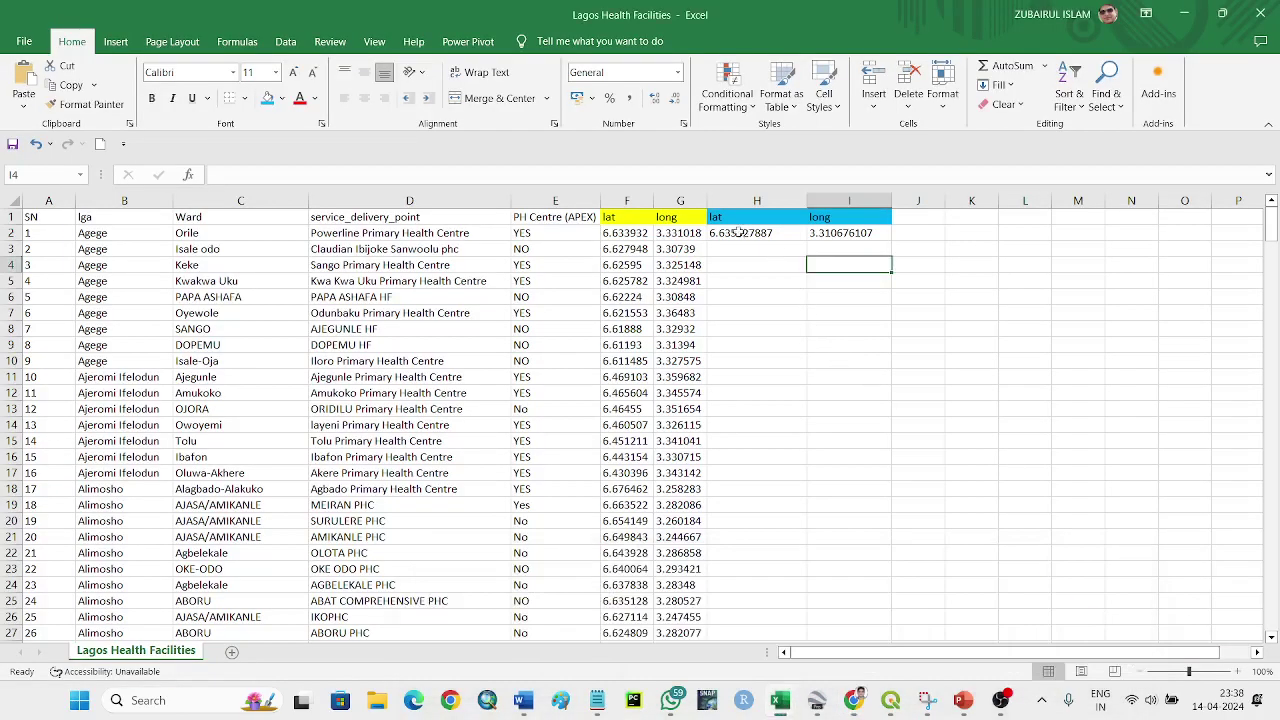
pyautogui.click(737, 232)
pyautogui.moveTo(730, 217); pyautogui.dragTo(828, 218)
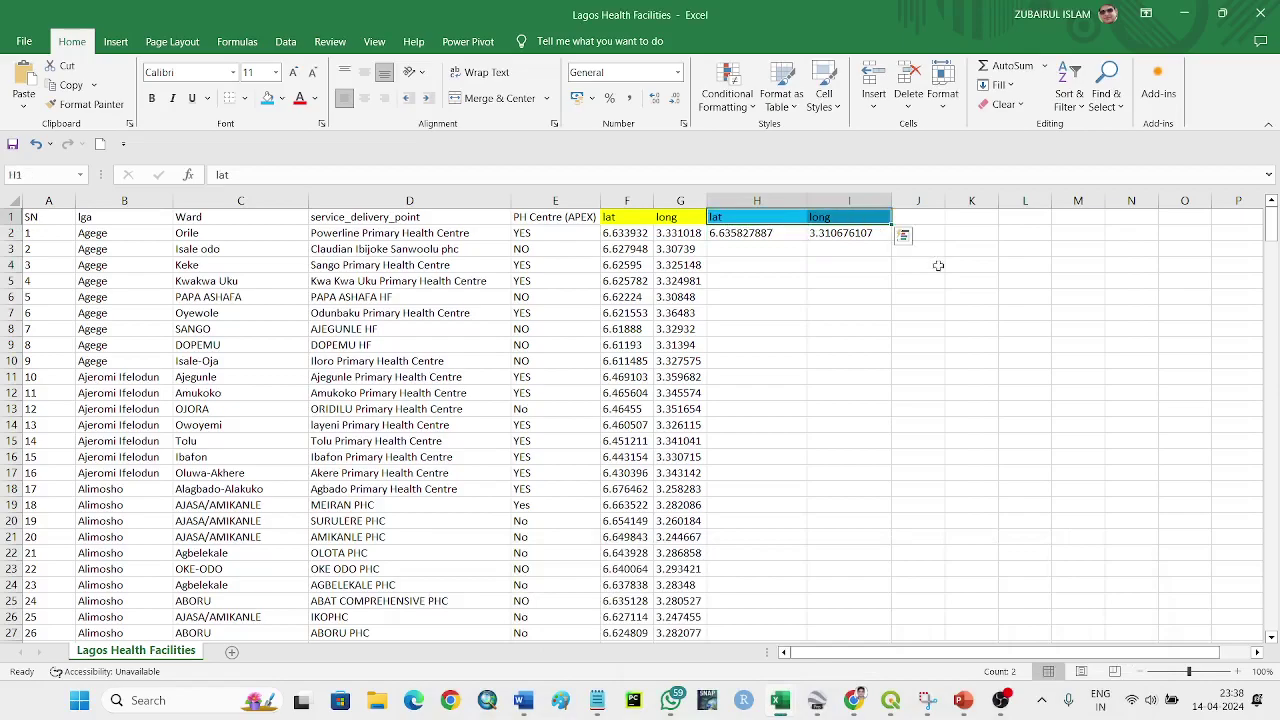
pyautogui.click(645, 233)
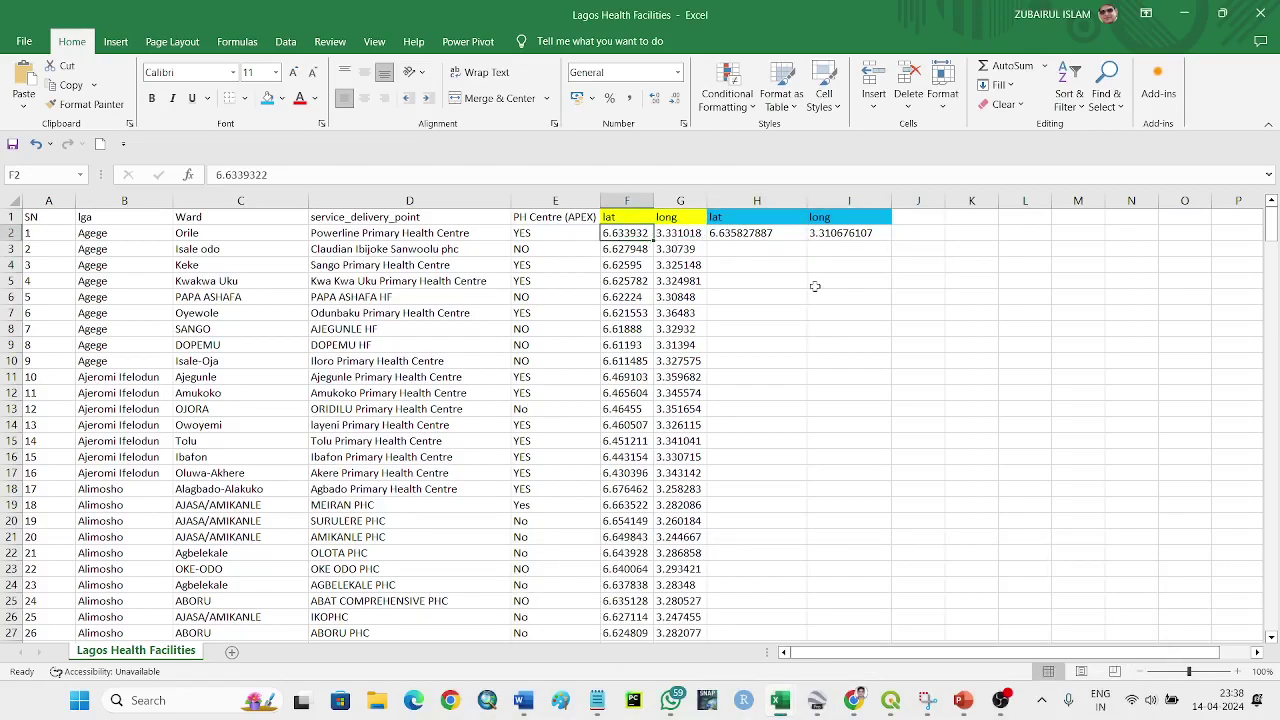
pyautogui.moveTo(742, 214); pyautogui.dragTo(893, 605)
pyautogui.click(1020, 471)
pyautogui.moveTo(740, 236); pyautogui.dragTo(875, 622)
pyautogui.click(917, 500)
pyautogui.moveTo(731, 250); pyautogui.dragTo(869, 592)
pyautogui.click(1005, 485)
pyautogui.moveTo(714, 232); pyautogui.dragTo(894, 540)
pyautogui.click(1024, 440)
pyautogui.moveTo(708, 232); pyautogui.dragTo(838, 487)
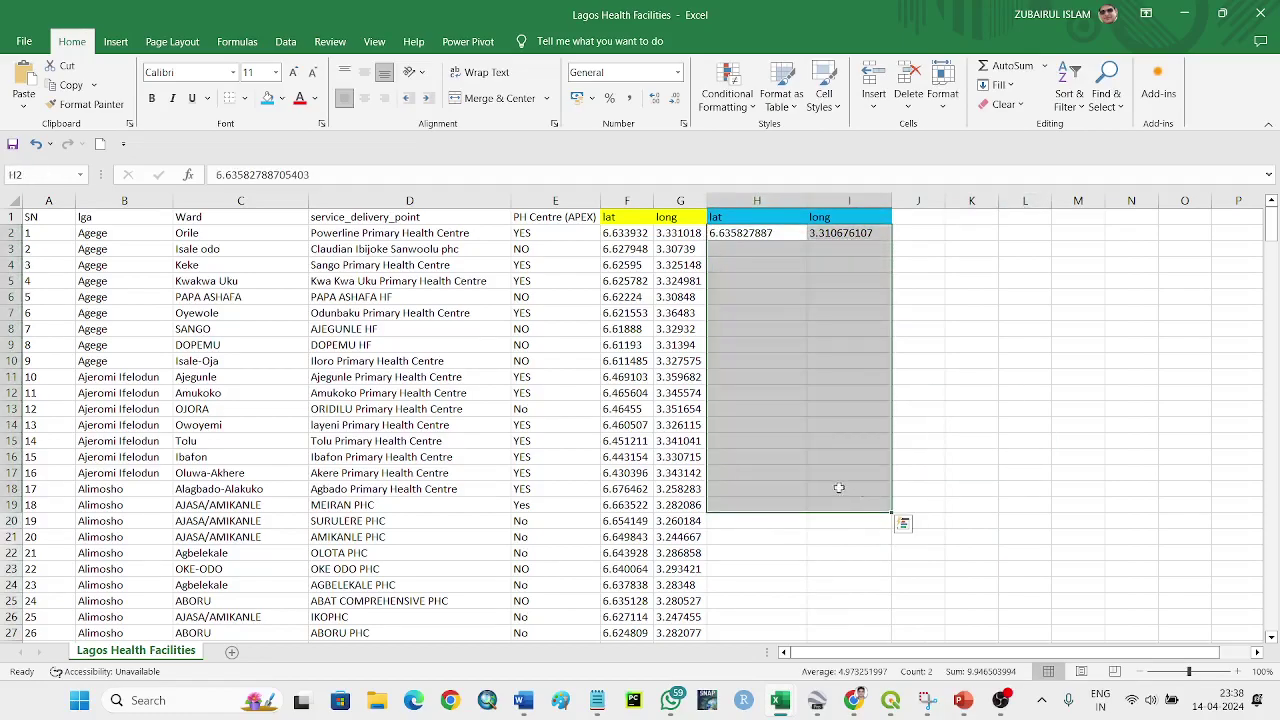
# Step: Switch back to Google My Maps and examine the satellite surroundings of Powerline PHC and the coordinates in the page address
pyautogui.click(860, 612)
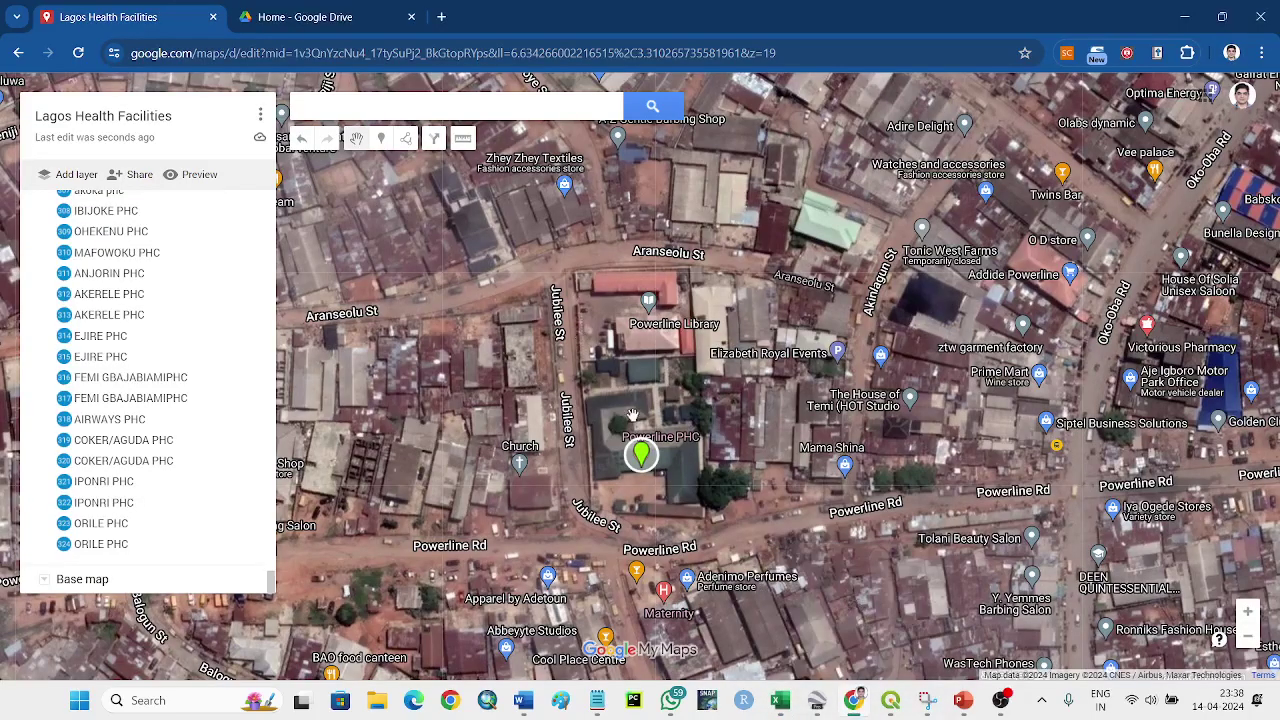
pyautogui.scroll(-2, 633, 408)
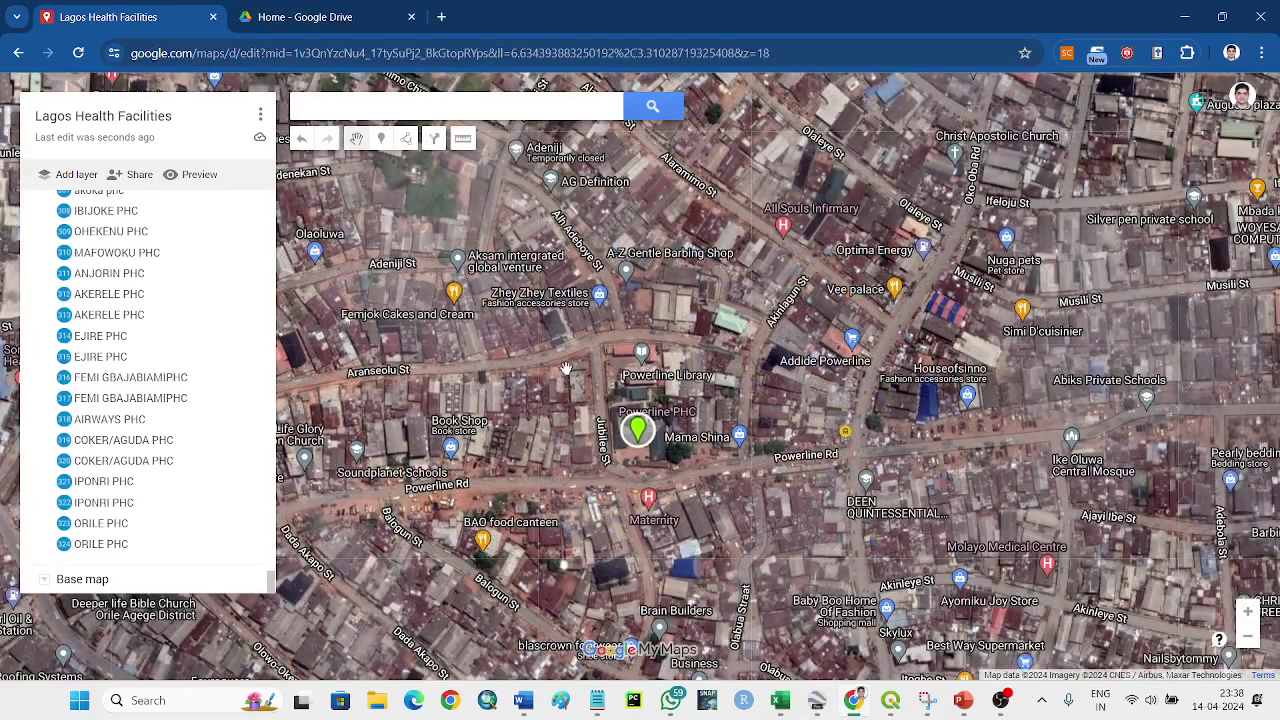
pyautogui.moveTo(784, 292); pyautogui.dragTo(710, 328)
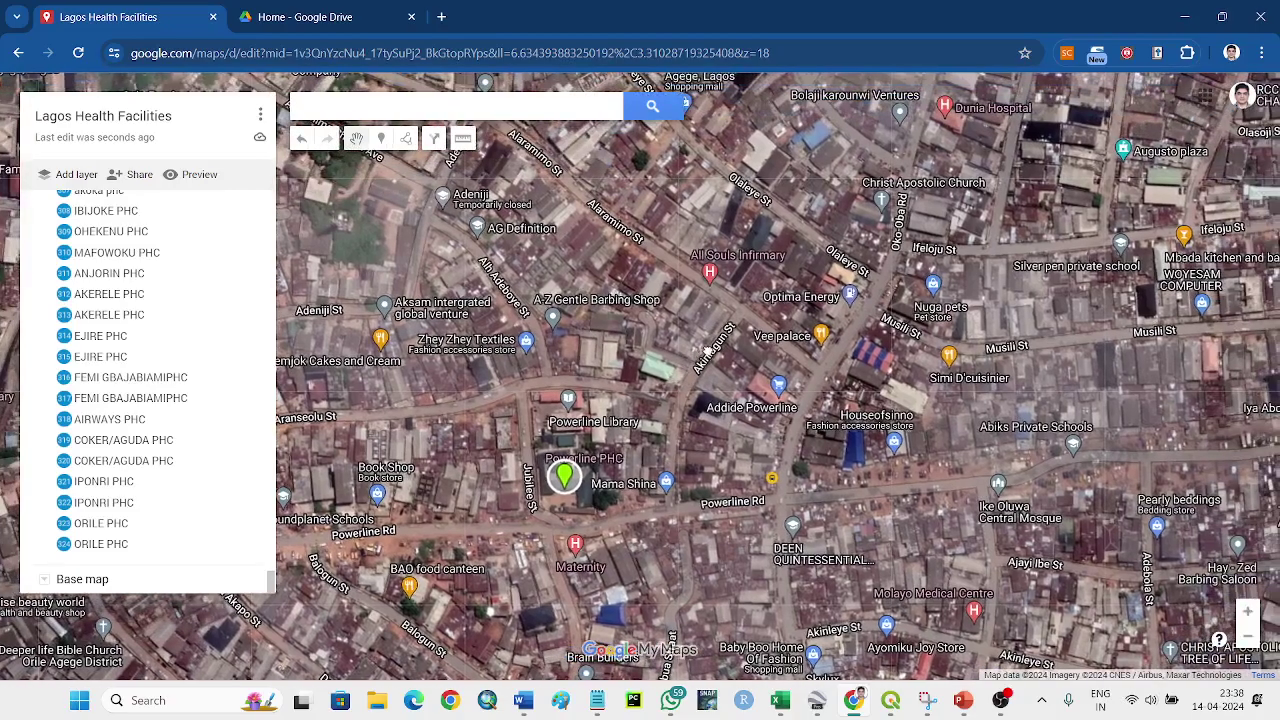
pyautogui.scroll(-1, 724, 387)
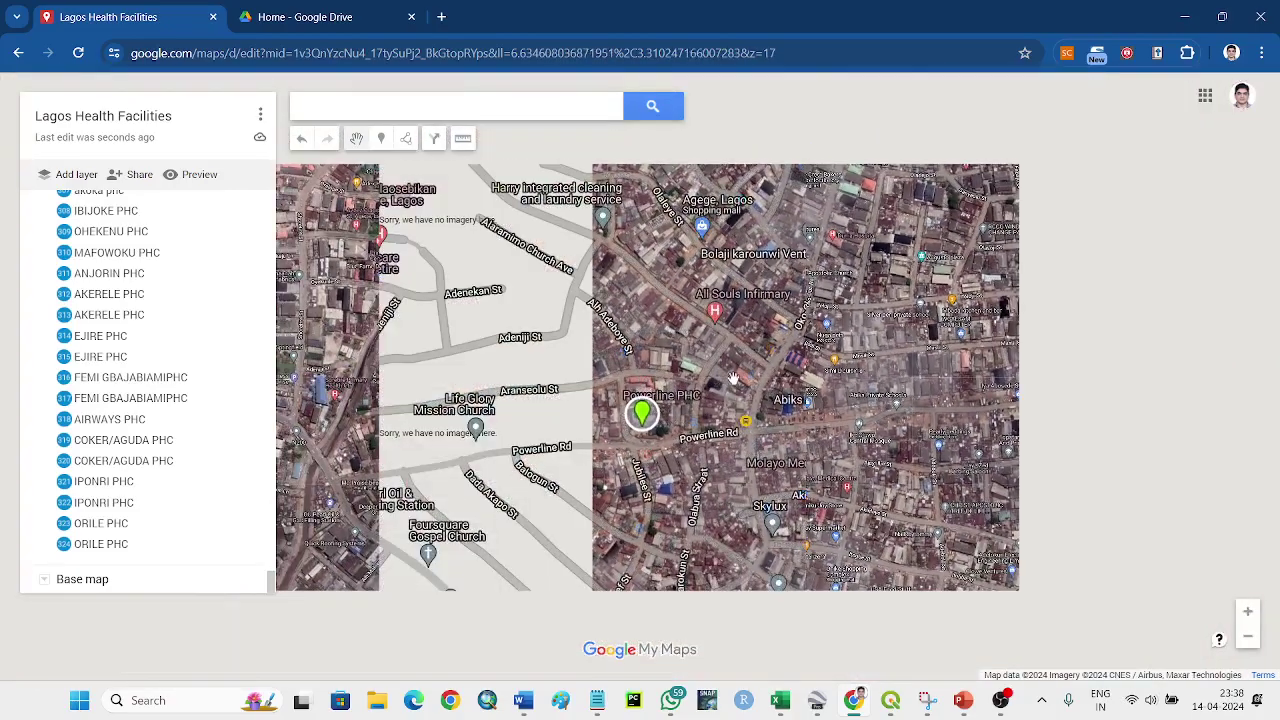
pyautogui.moveTo(672, 392); pyautogui.dragTo(597, 380)
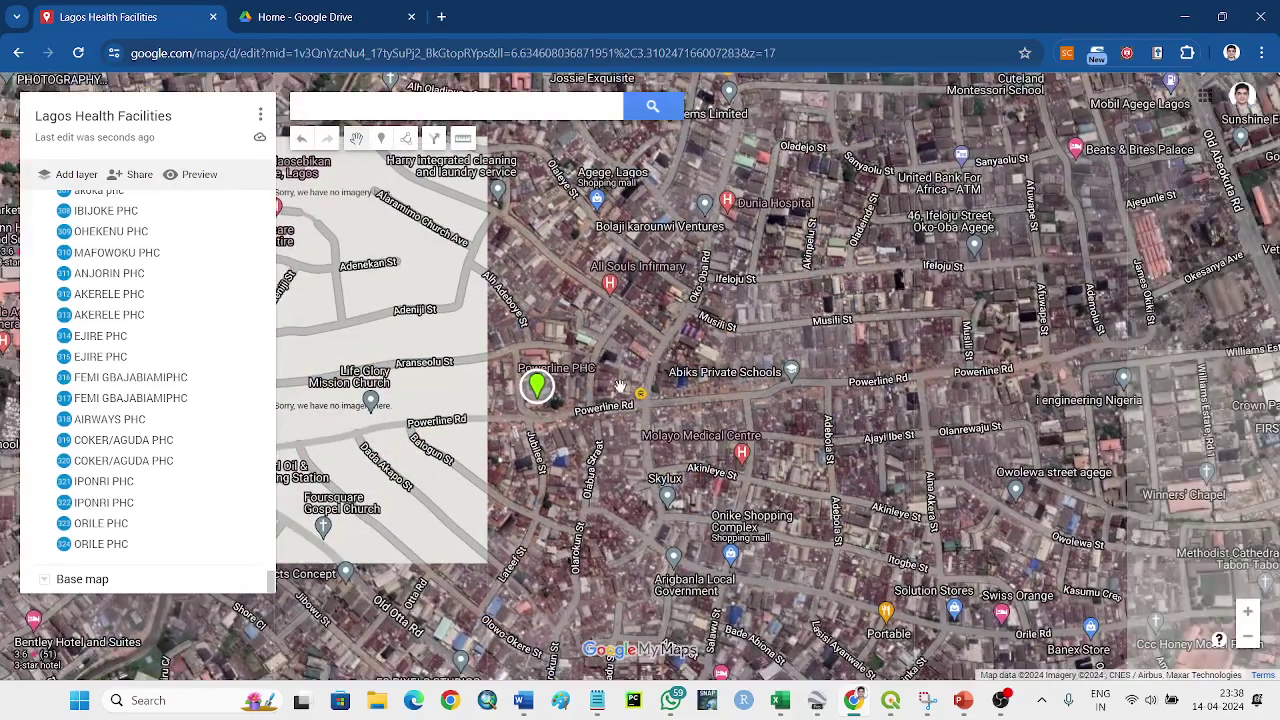
pyautogui.scroll(-1, 598, 375)
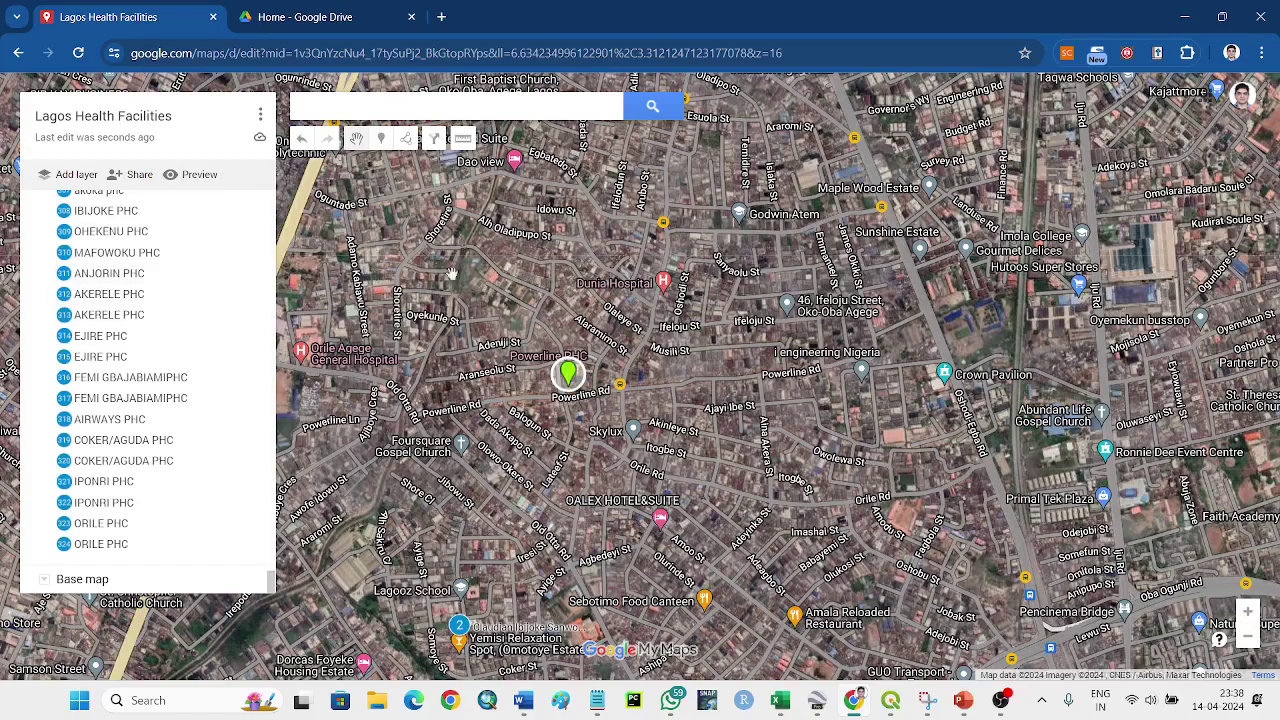
pyautogui.moveTo(507, 56); pyautogui.dragTo(758, 56)
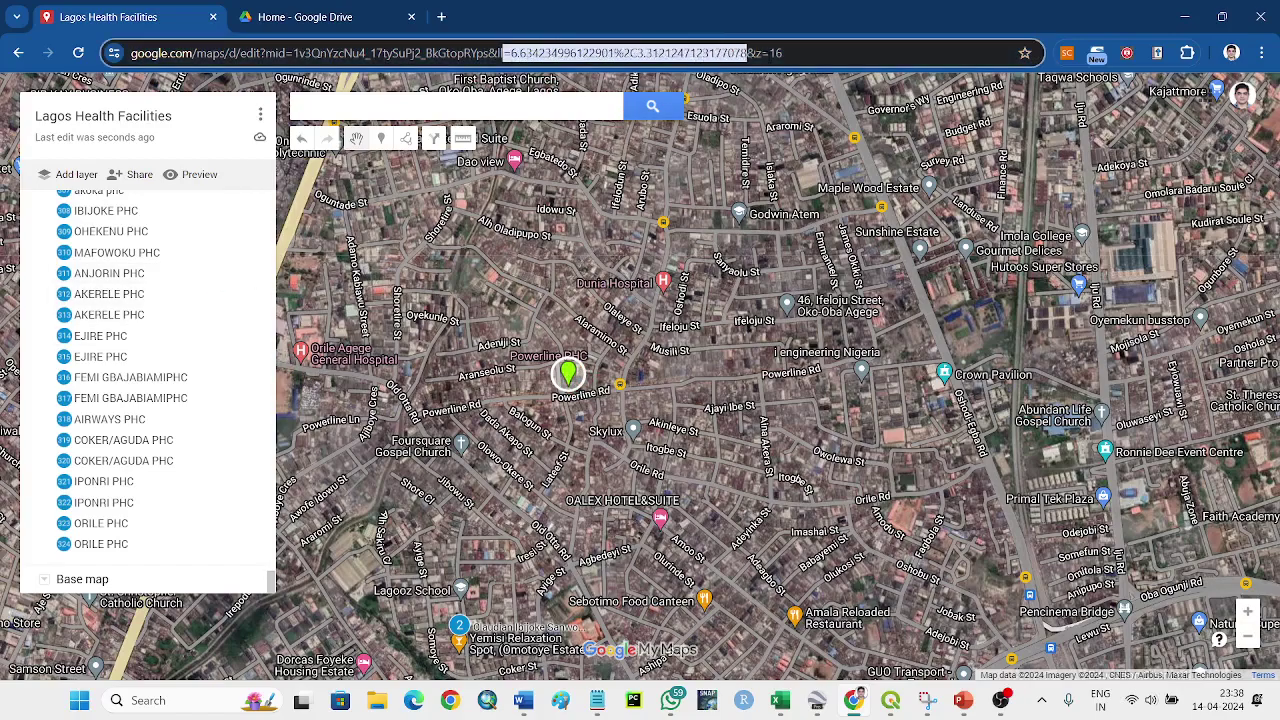
pyautogui.moveTo(672, 322); pyautogui.dragTo(754, 338)
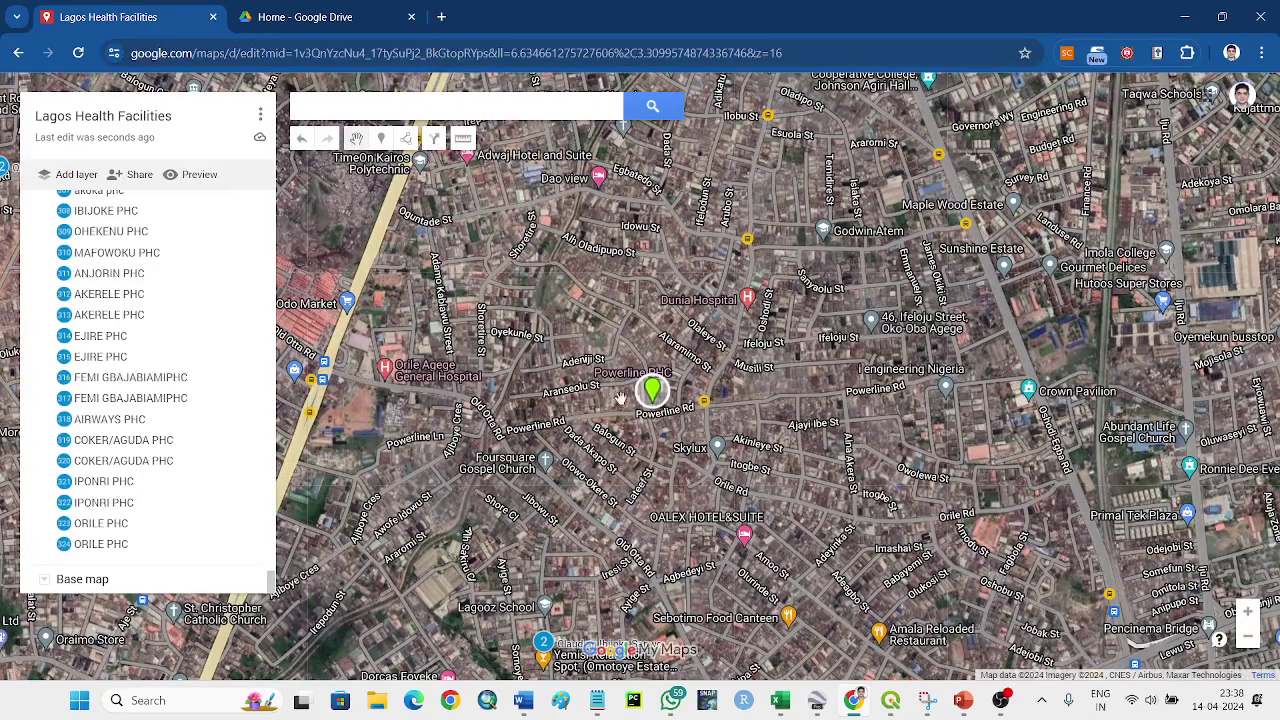
# Step: Switch to Google Drive and create a new Google My Maps map, accepting the Drive upload notice
pyautogui.click(338, 10)
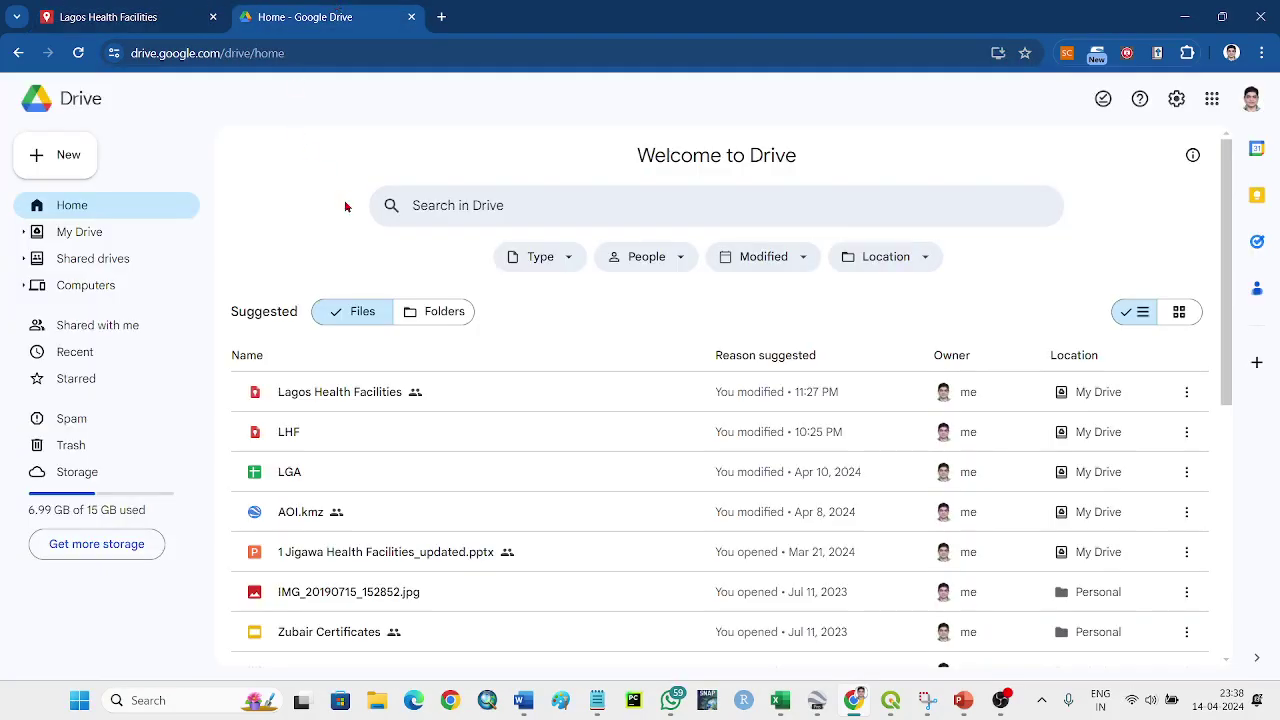
pyautogui.click(60, 155)
pyautogui.moveTo(123, 363)
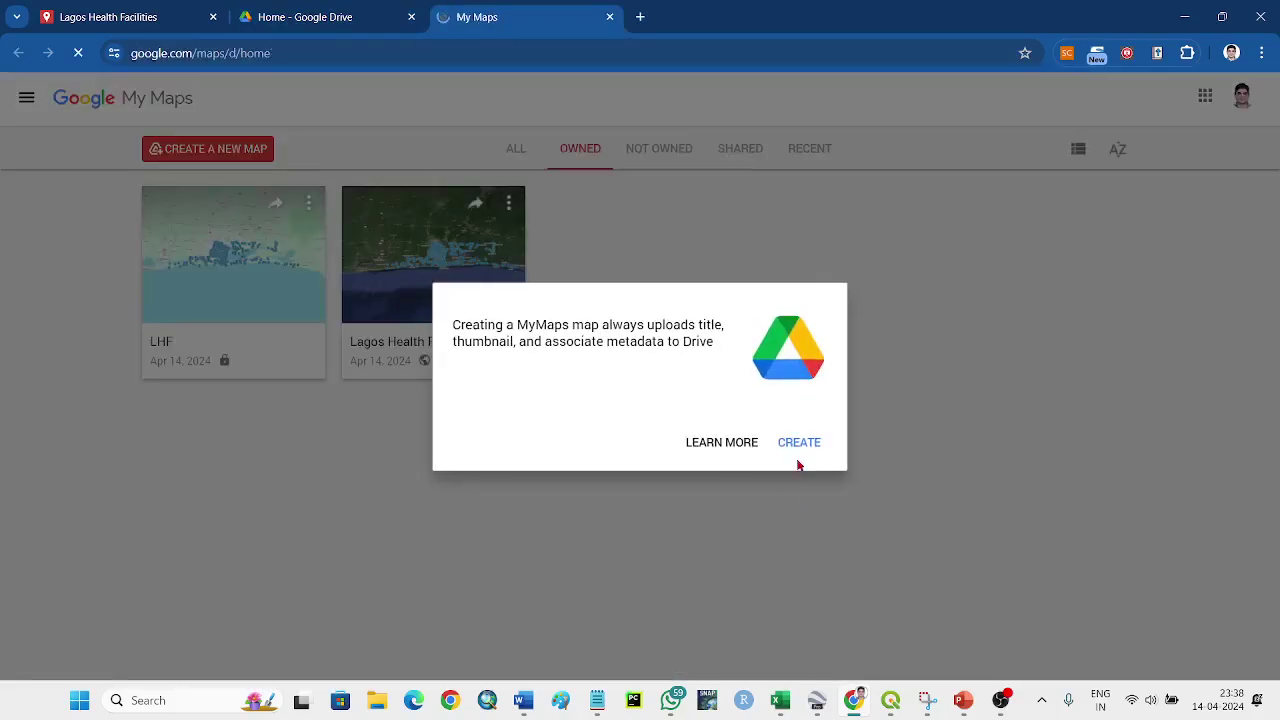
pyautogui.click(798, 452)
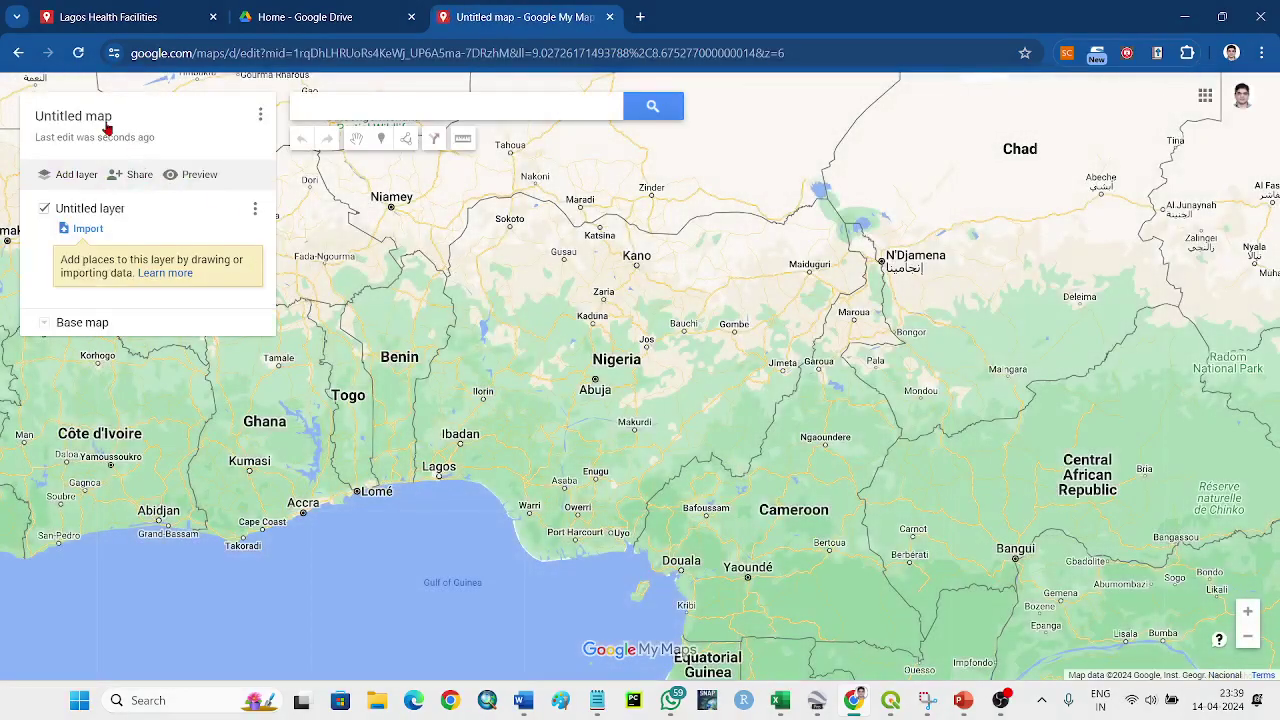
# Step: Rename the new untitled map as LHF1 and save the title
pyautogui.click(104, 124)
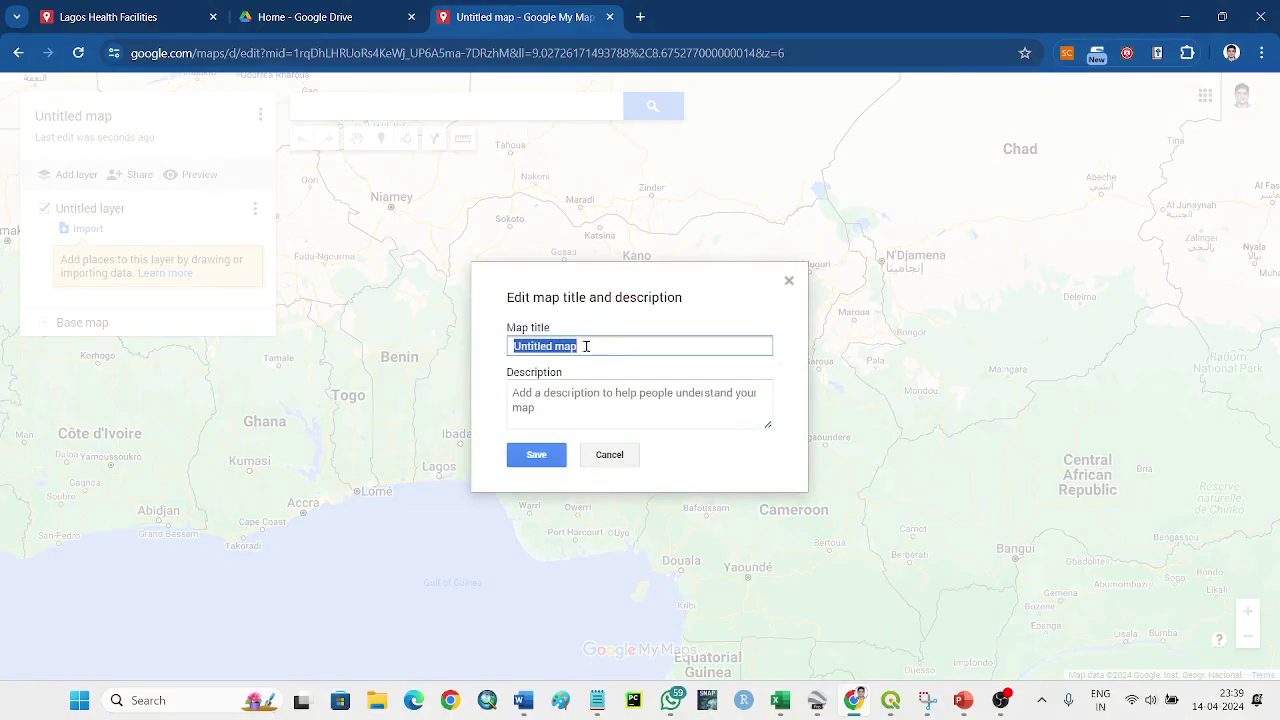
pyautogui.write('LH')
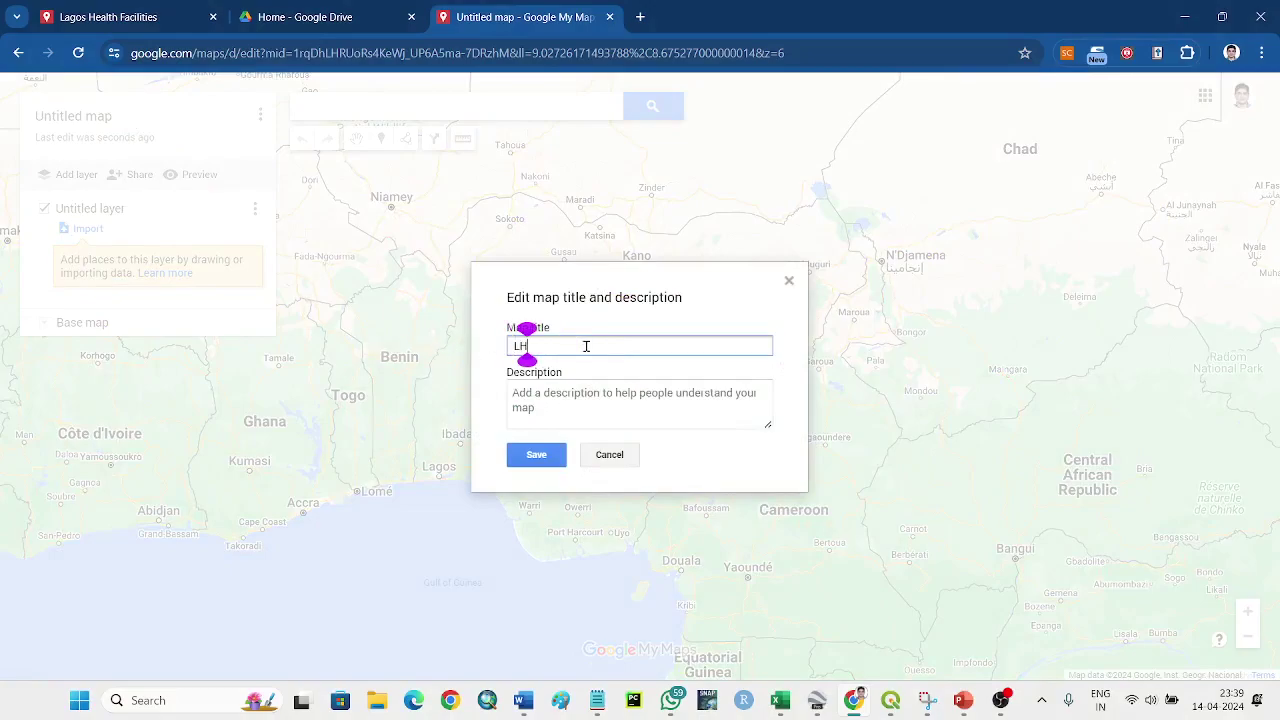
pyautogui.write('F')
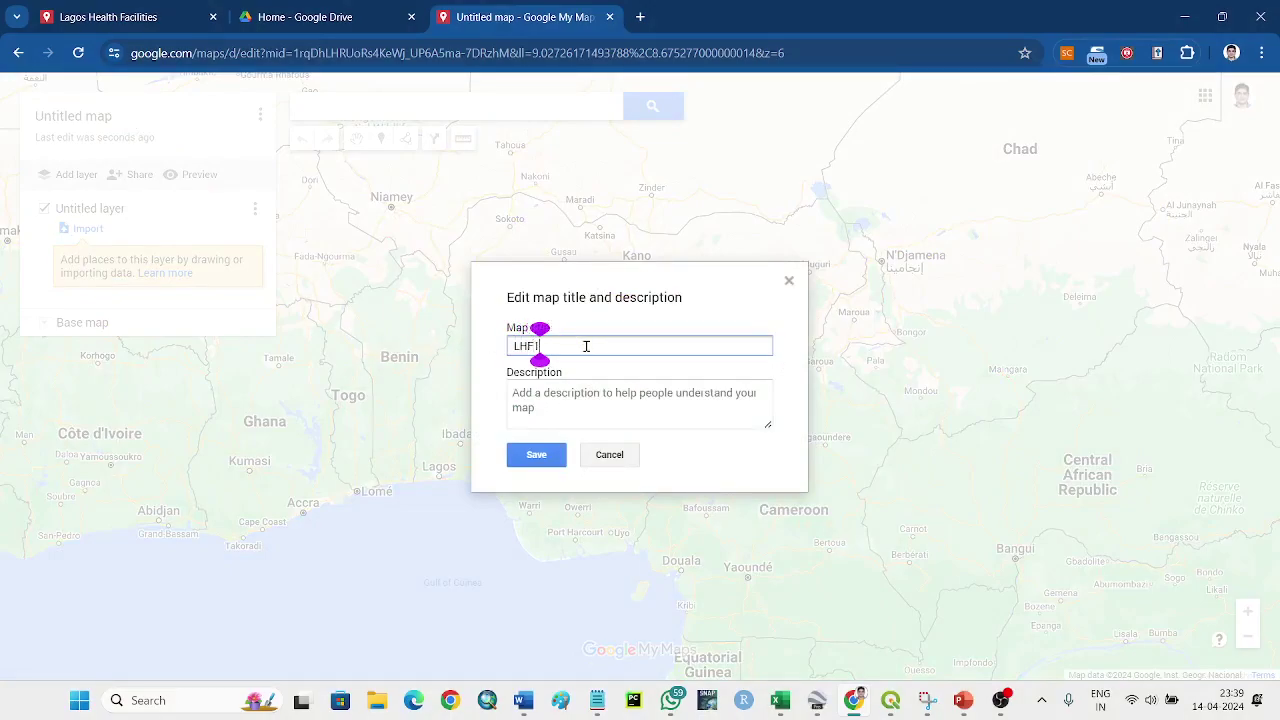
pyautogui.click(540, 454)
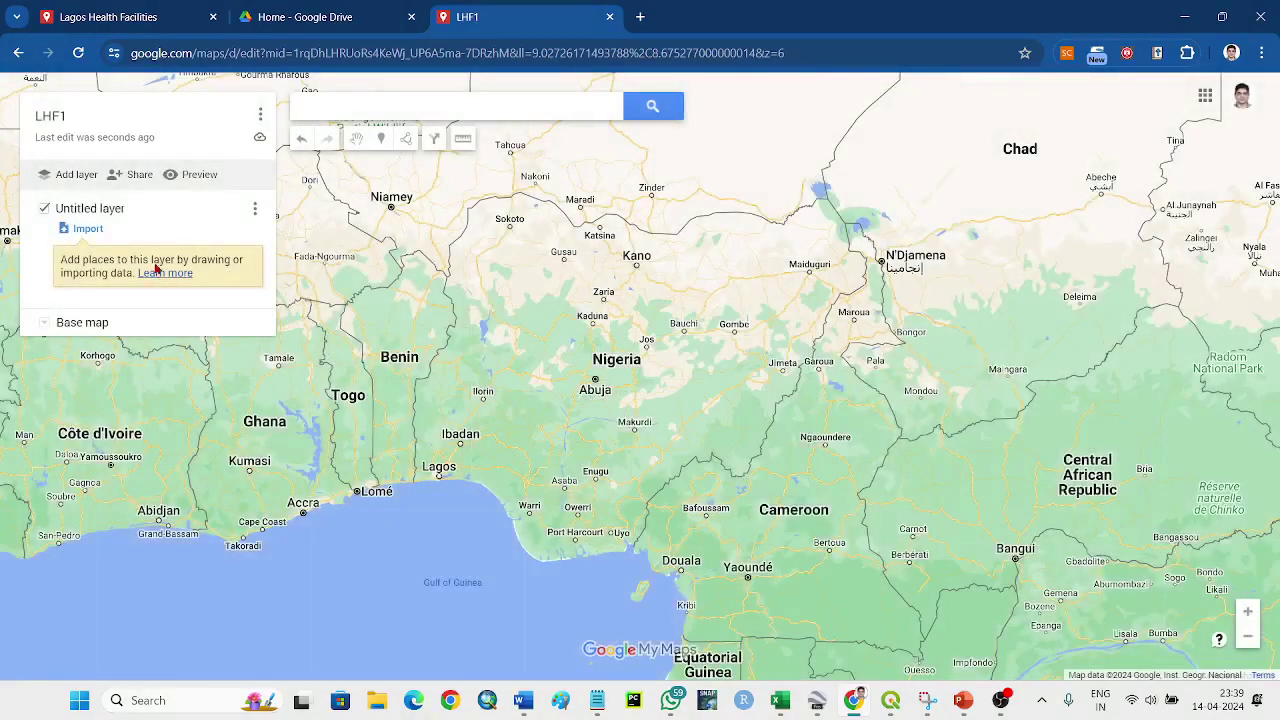
# Step: Import the Lagos Health Facilities CSV file from the Temp folder into the map's untitled layer
pyautogui.click(94, 228)
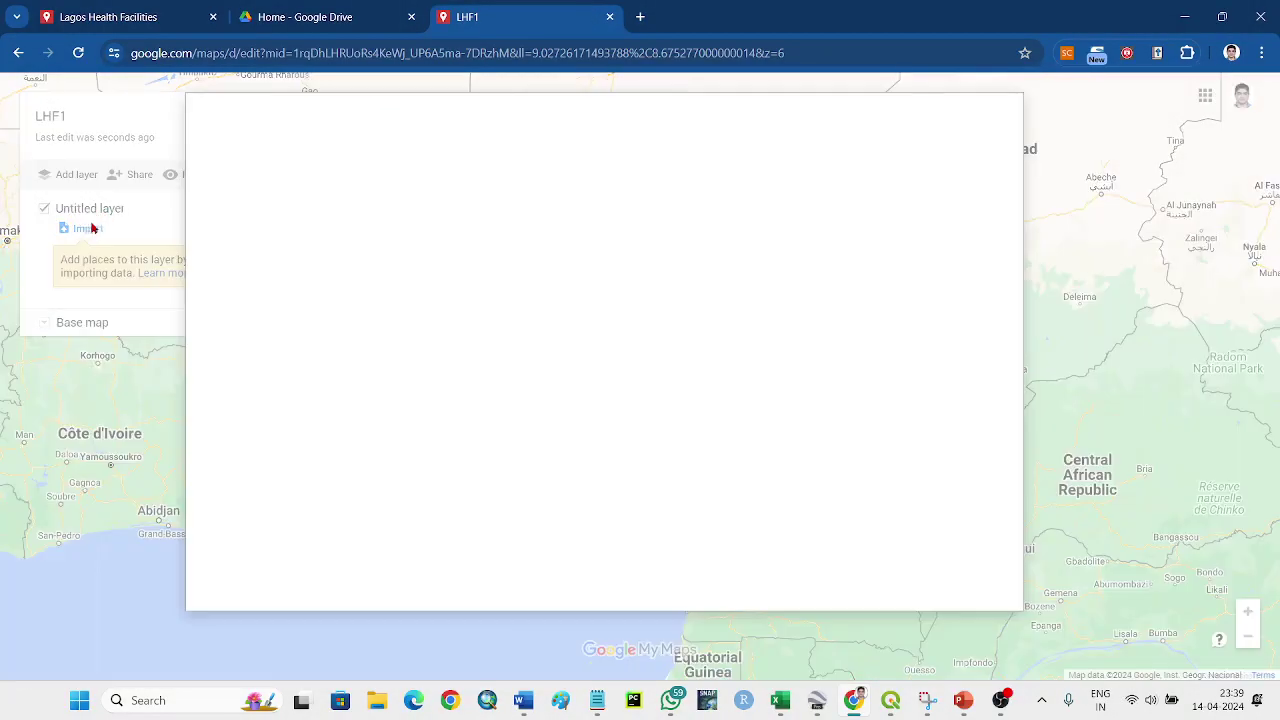
pyautogui.click(606, 463)
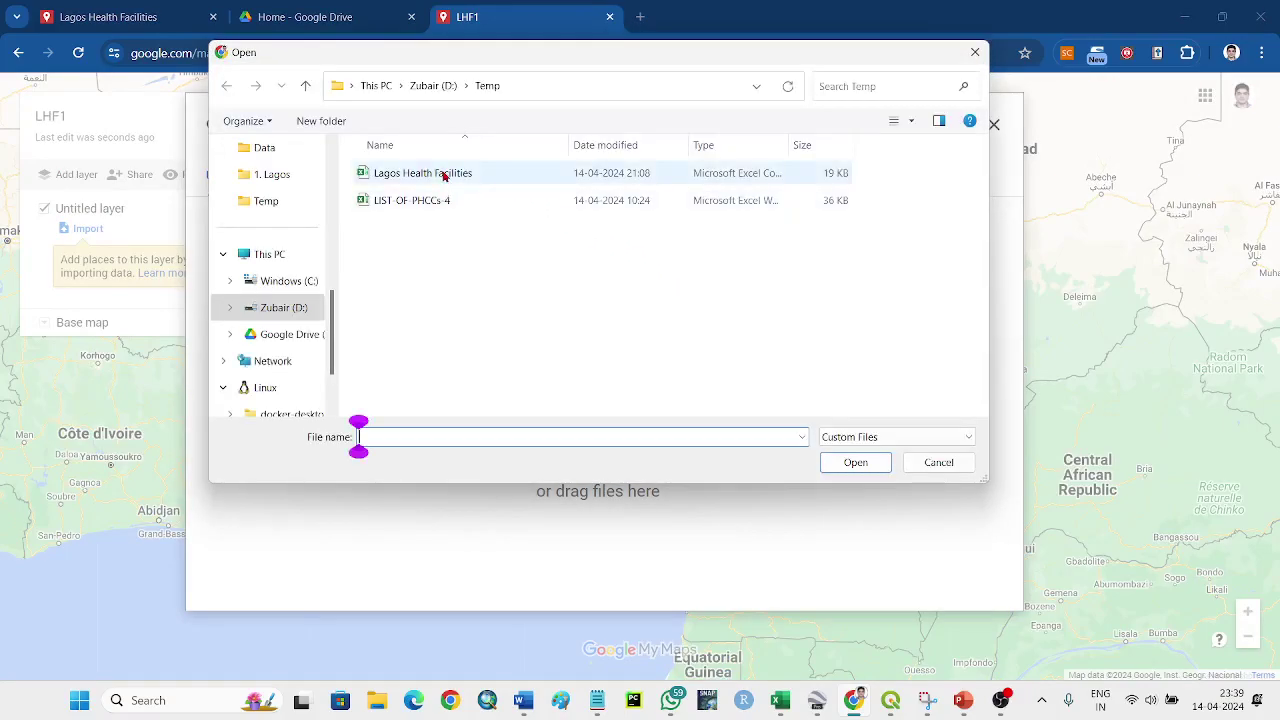
pyautogui.click(451, 172)
pyautogui.click(856, 462)
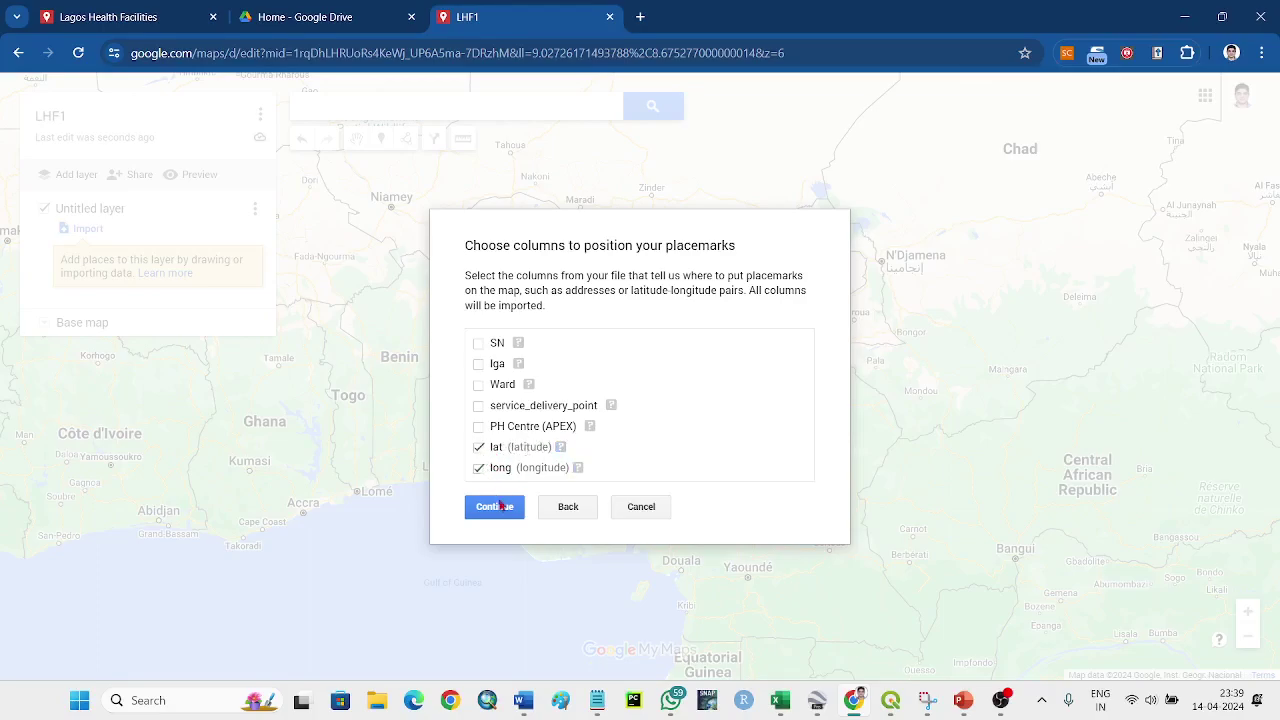
# Step: Position the placemarks using the lat column as latitude and the long column as longitude
pyautogui.click(480, 448)
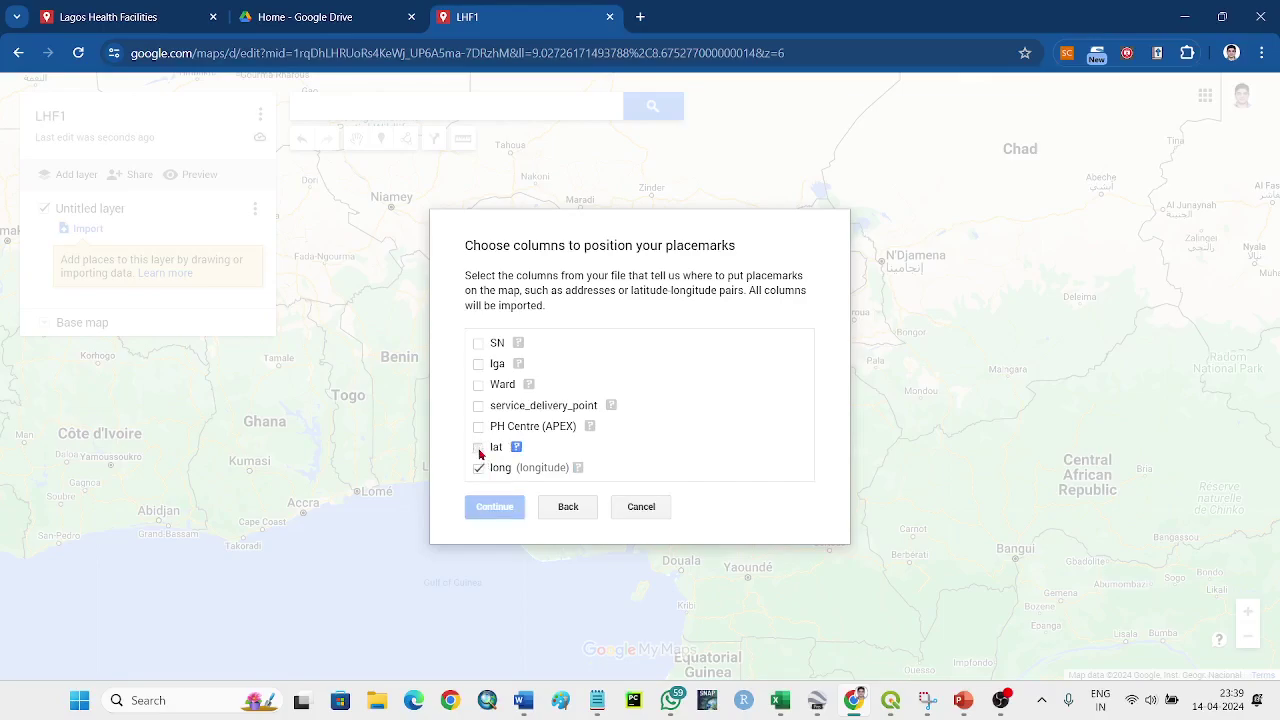
pyautogui.click(481, 449)
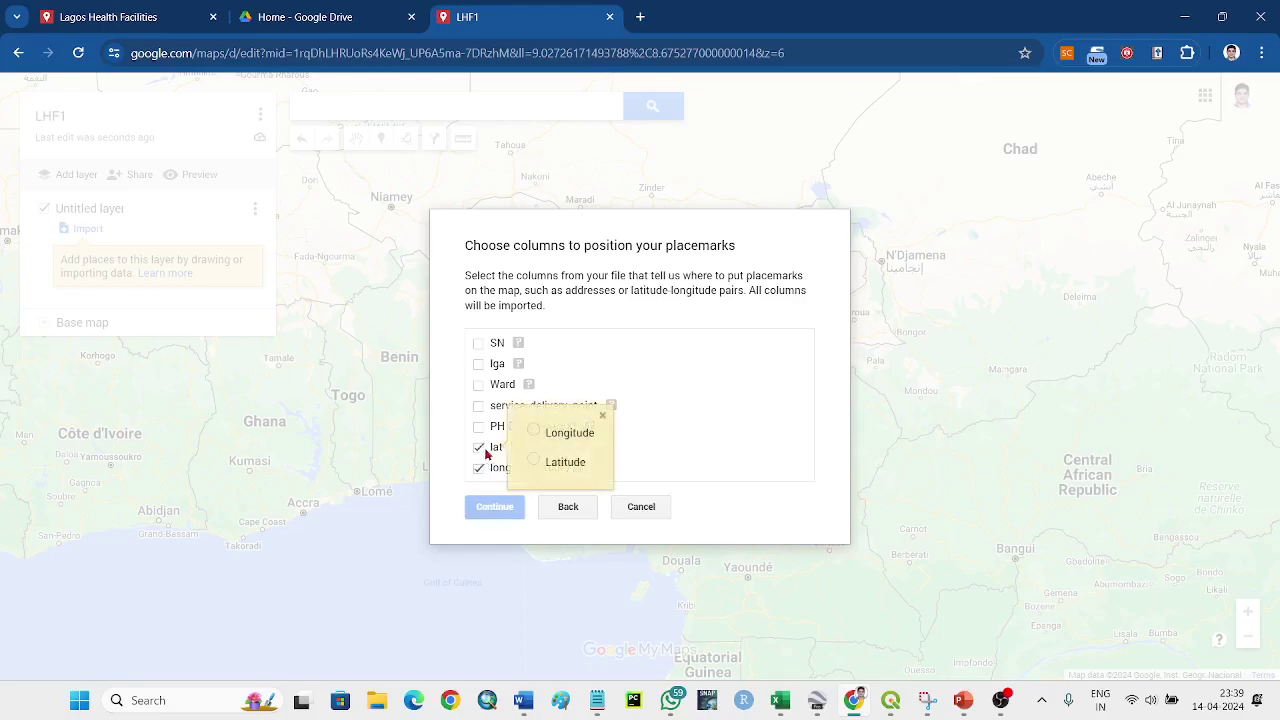
pyautogui.click(539, 464)
pyautogui.click(460, 480)
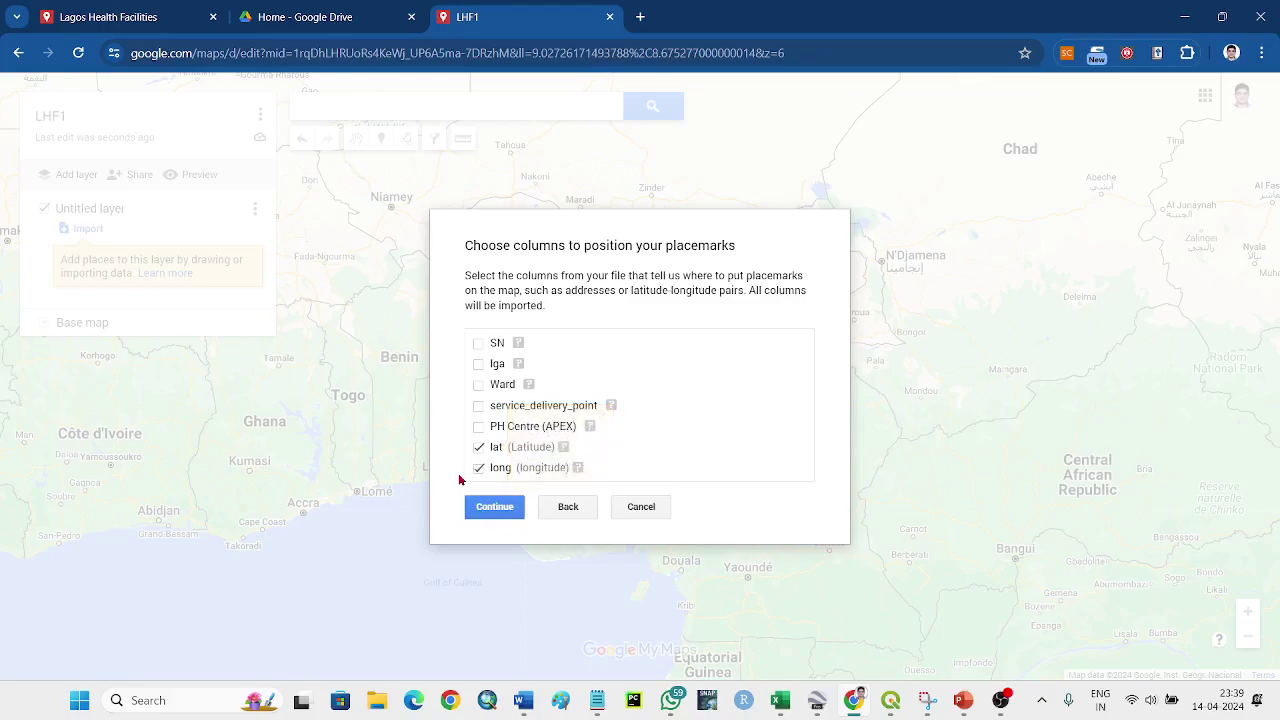
pyautogui.click(495, 507)
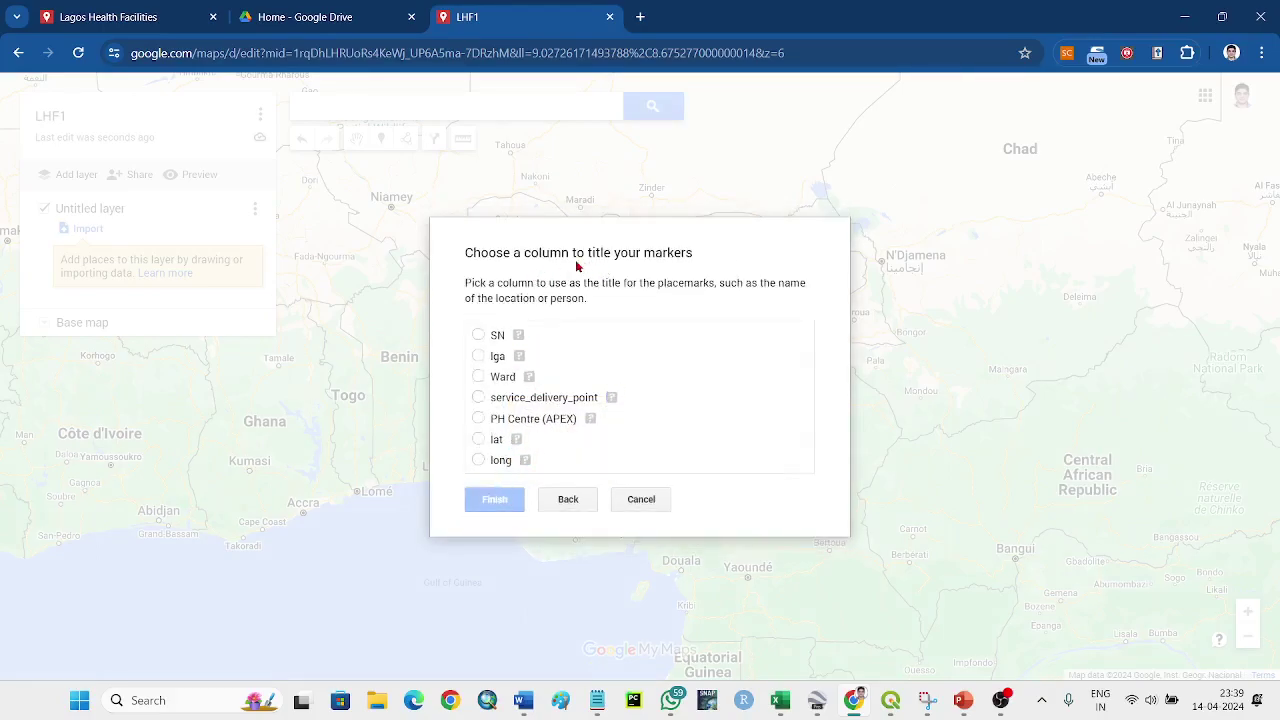
# Step: Title the markers by the service_delivery_point column and finish the import
pyautogui.moveTo(582, 256); pyautogui.dragTo(645, 257)
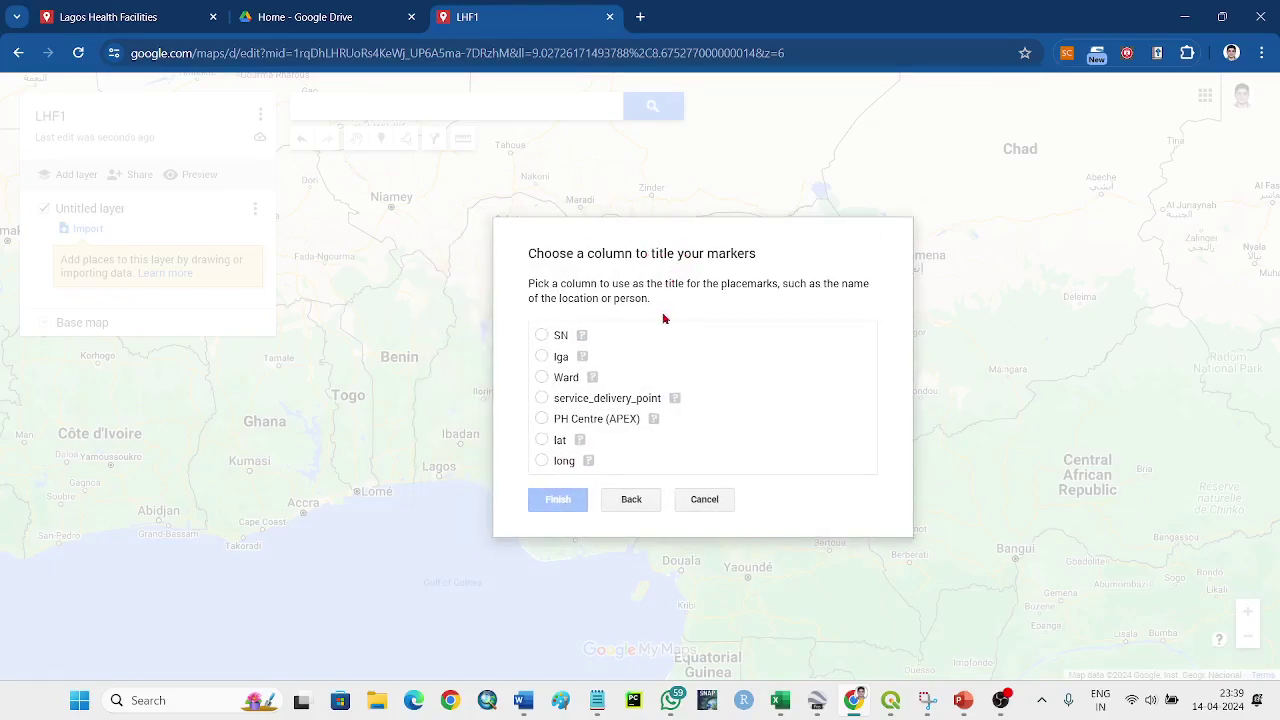
pyautogui.click(541, 399)
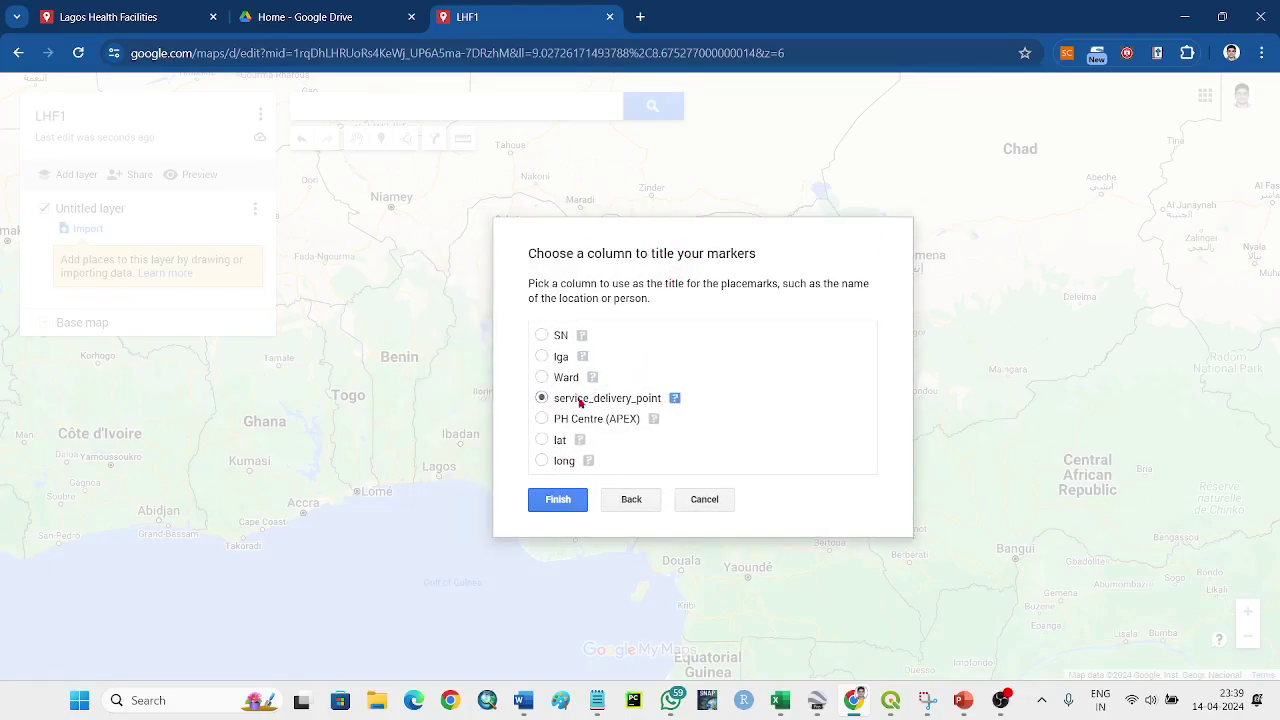
pyautogui.click(556, 499)
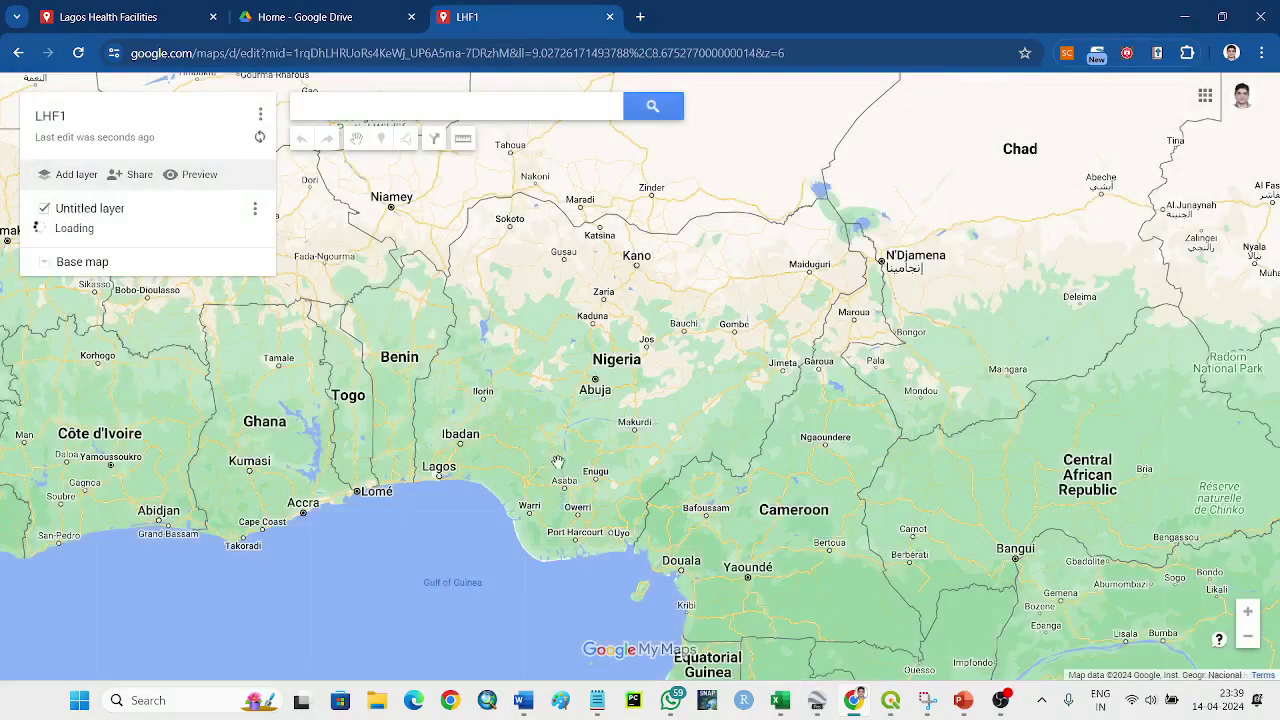
# Step: Examine the imported facility markers across Lagos and the options available for the Lagos Health Facilities.csv layer
pyautogui.scroll(-2, 666, 491)
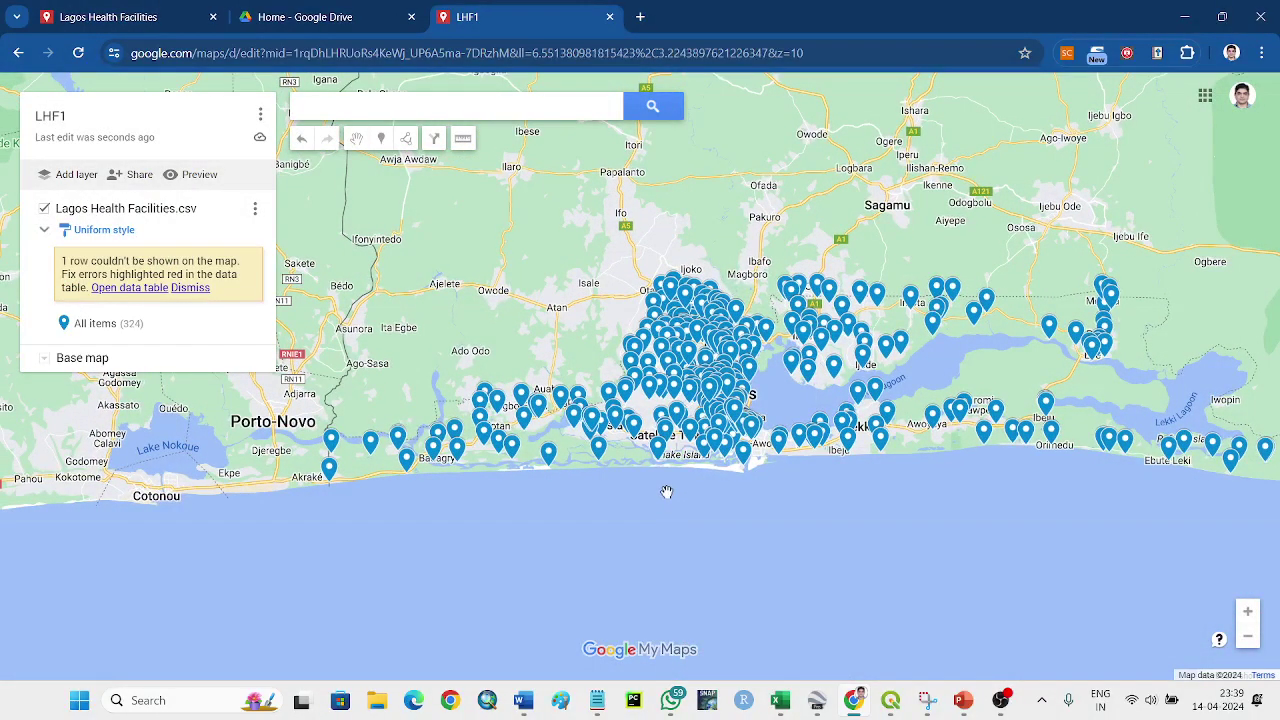
pyautogui.scroll(3, 666, 491)
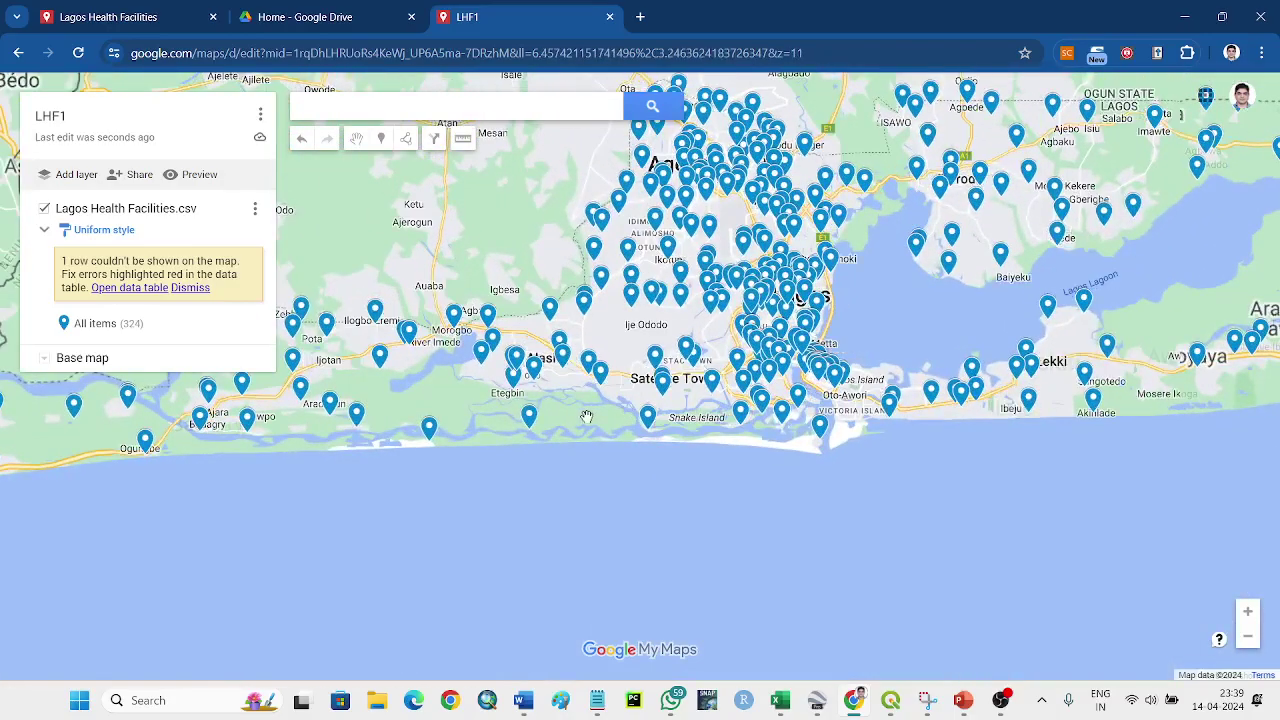
pyautogui.scroll(1, 630, 418)
pyautogui.scroll(1, 651, 478)
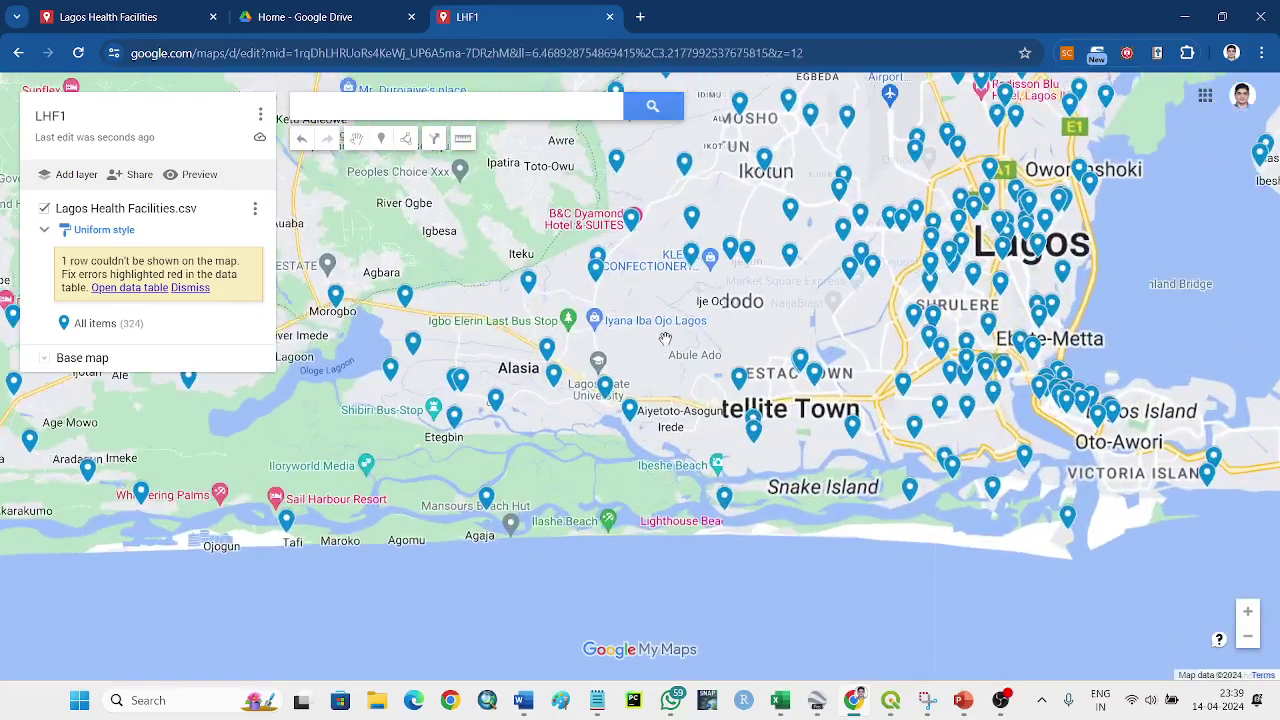
pyautogui.moveTo(651, 478); pyautogui.dragTo(501, 608)
pyautogui.moveTo(657, 425); pyautogui.dragTo(939, 347)
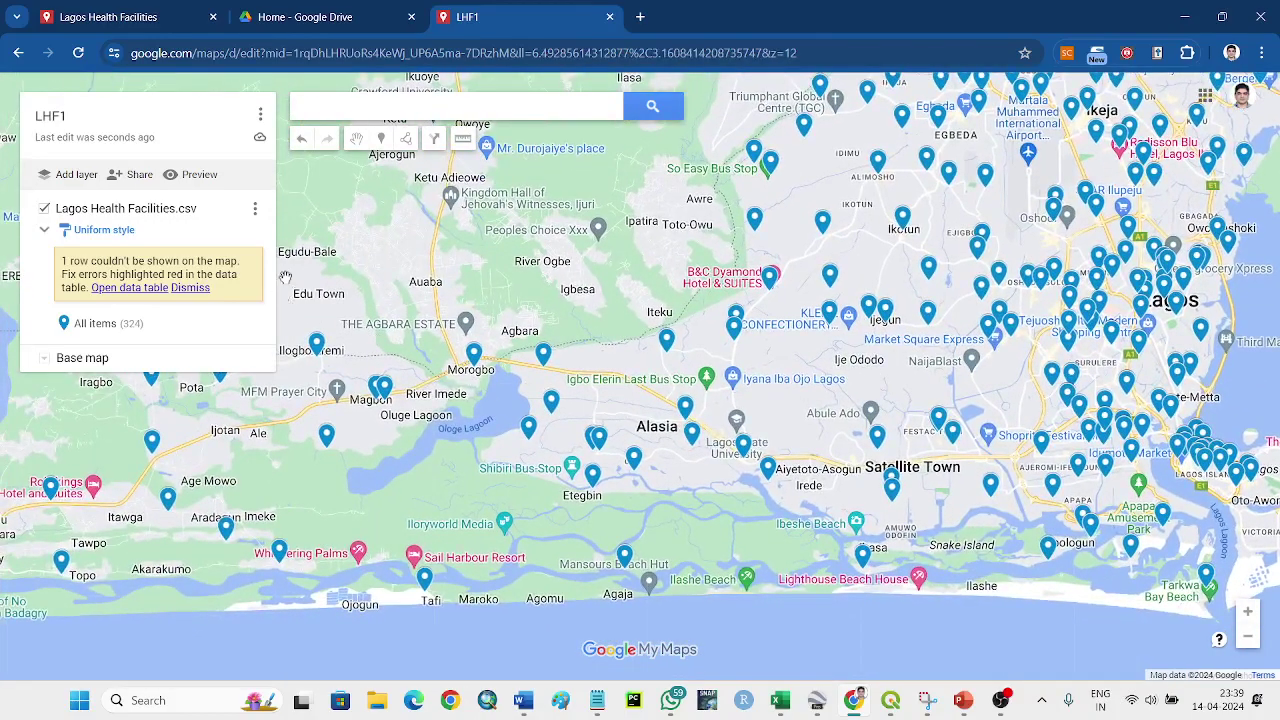
pyautogui.click(255, 212)
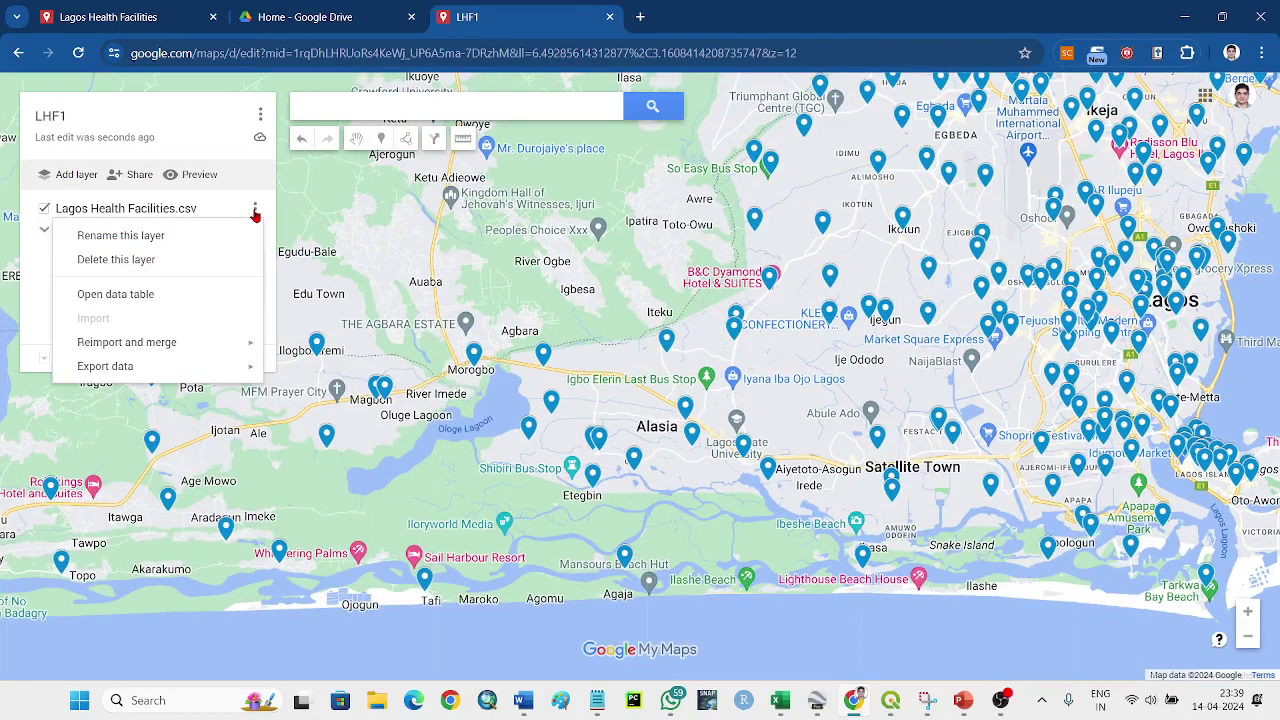
pyautogui.click(255, 212)
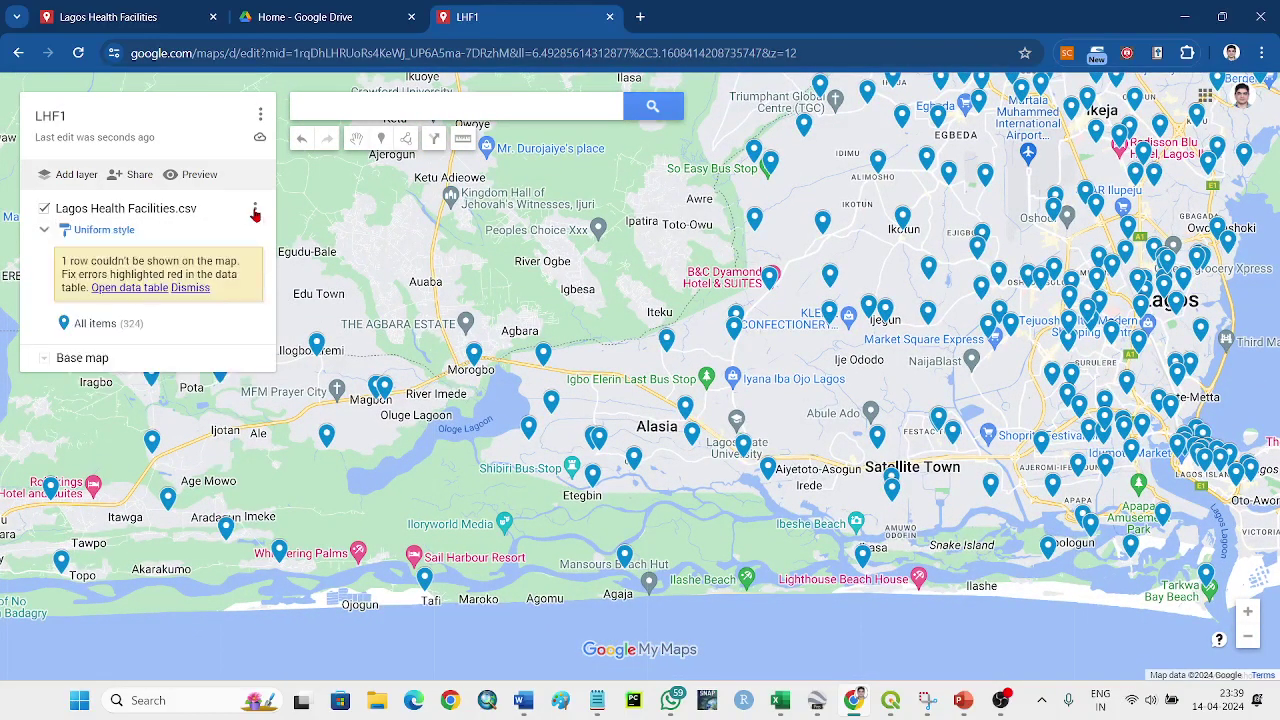
# Step: Group the layer's places as a sequence of numbers
pyautogui.click(112, 234)
pyautogui.click(194, 238)
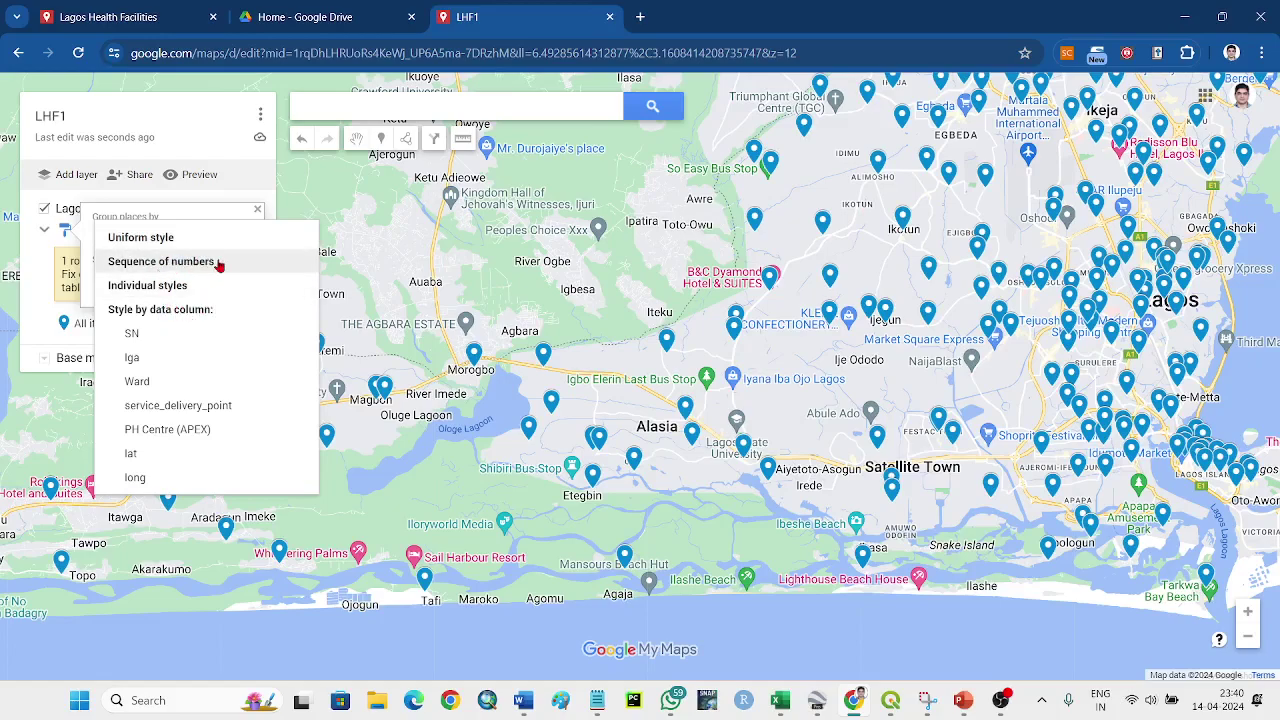
pyautogui.click(218, 262)
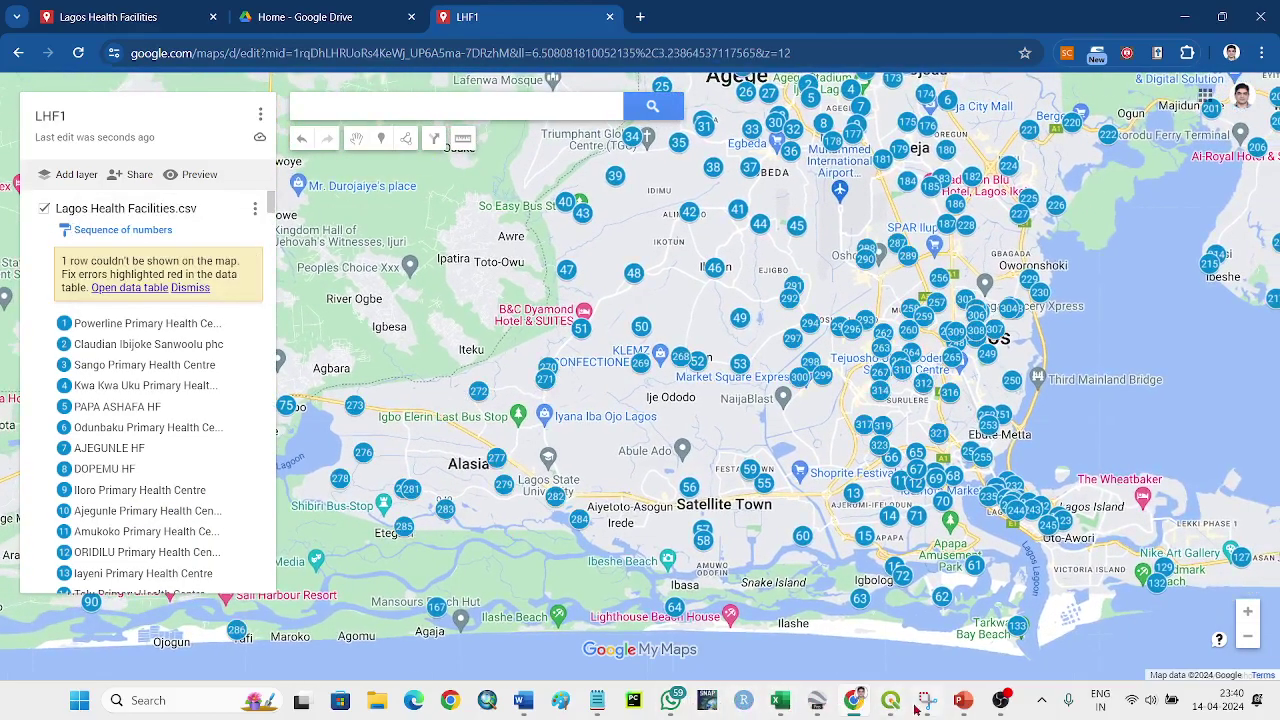
# Step: Switch to the Excel workbook to review the serial numbers in the SN column, then return to Google My Maps
pyautogui.click(781, 702)
pyautogui.click(1051, 614)
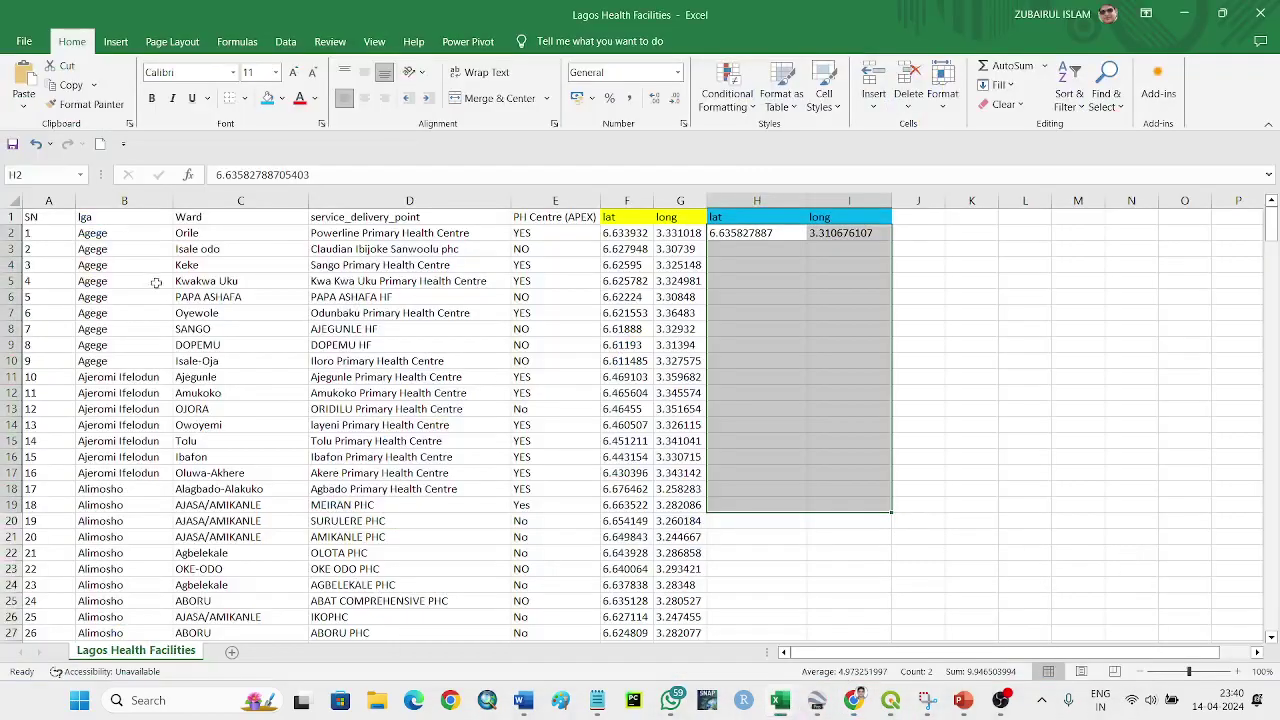
pyautogui.moveTo(60, 240); pyautogui.dragTo(35, 490)
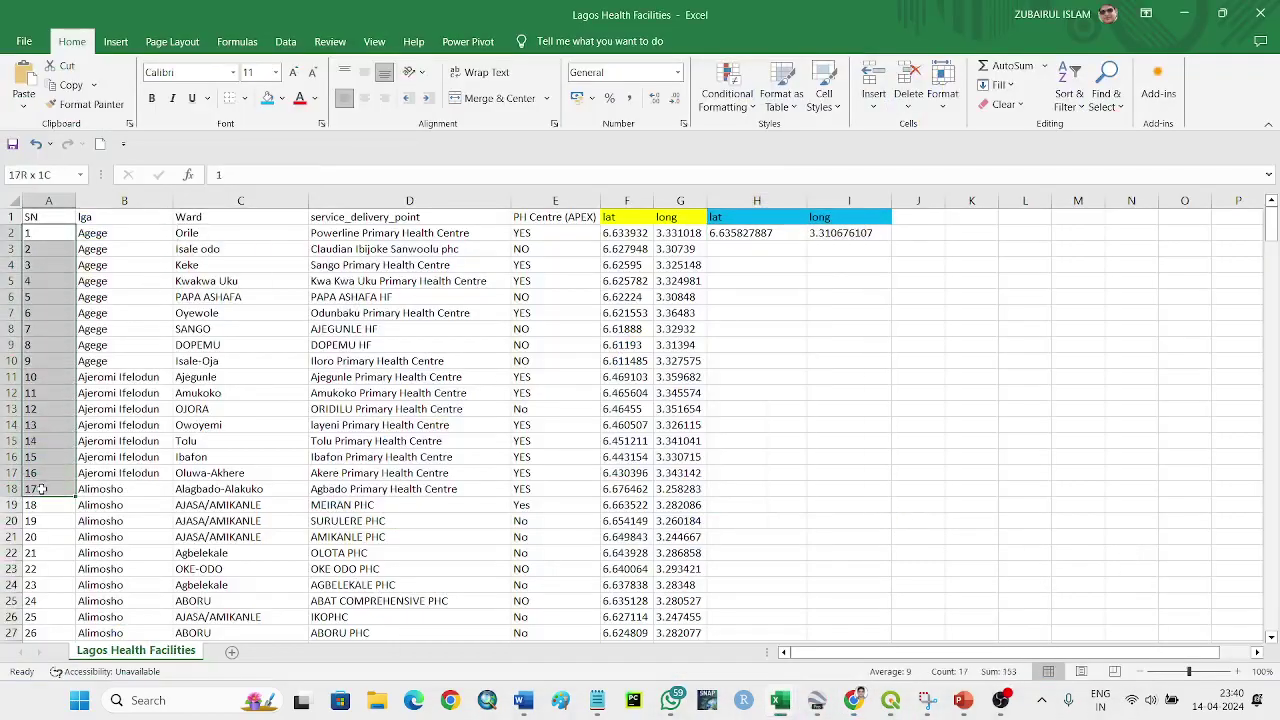
pyautogui.click(831, 443)
pyautogui.click(1184, 13)
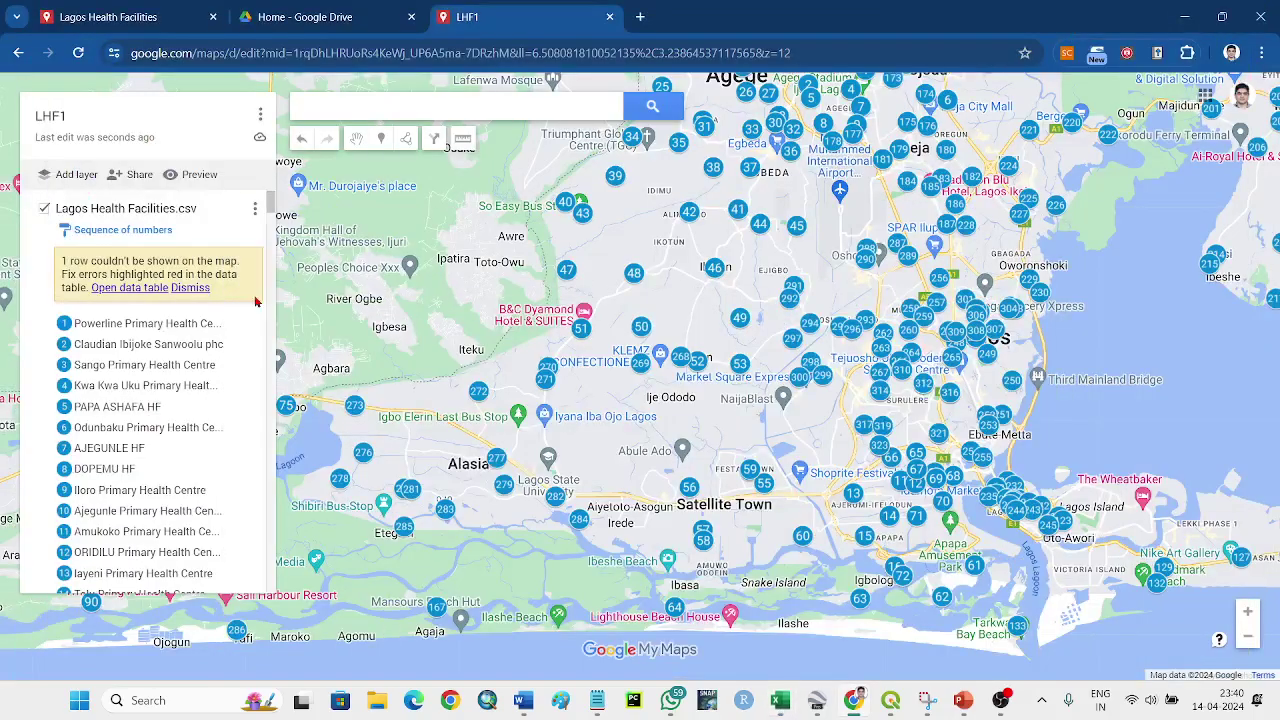
# Step: Group the layer's places by the lga data column
pyautogui.click(132, 231)
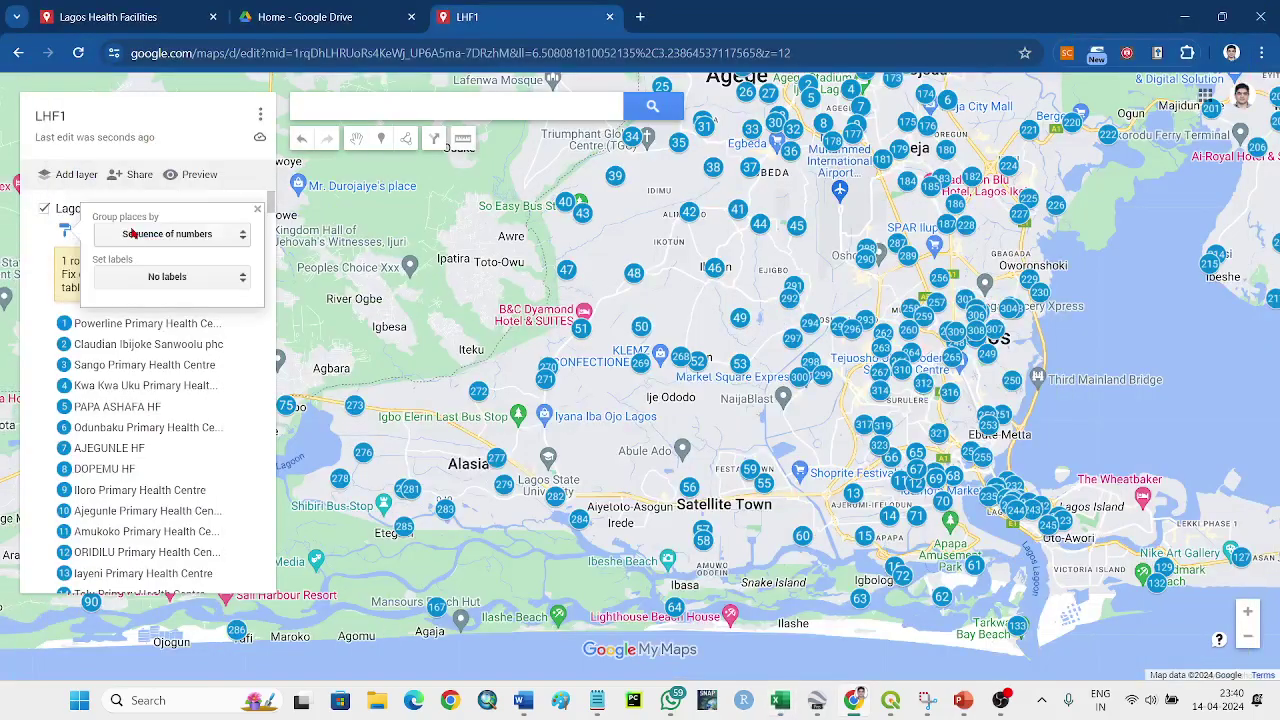
pyautogui.click(221, 245)
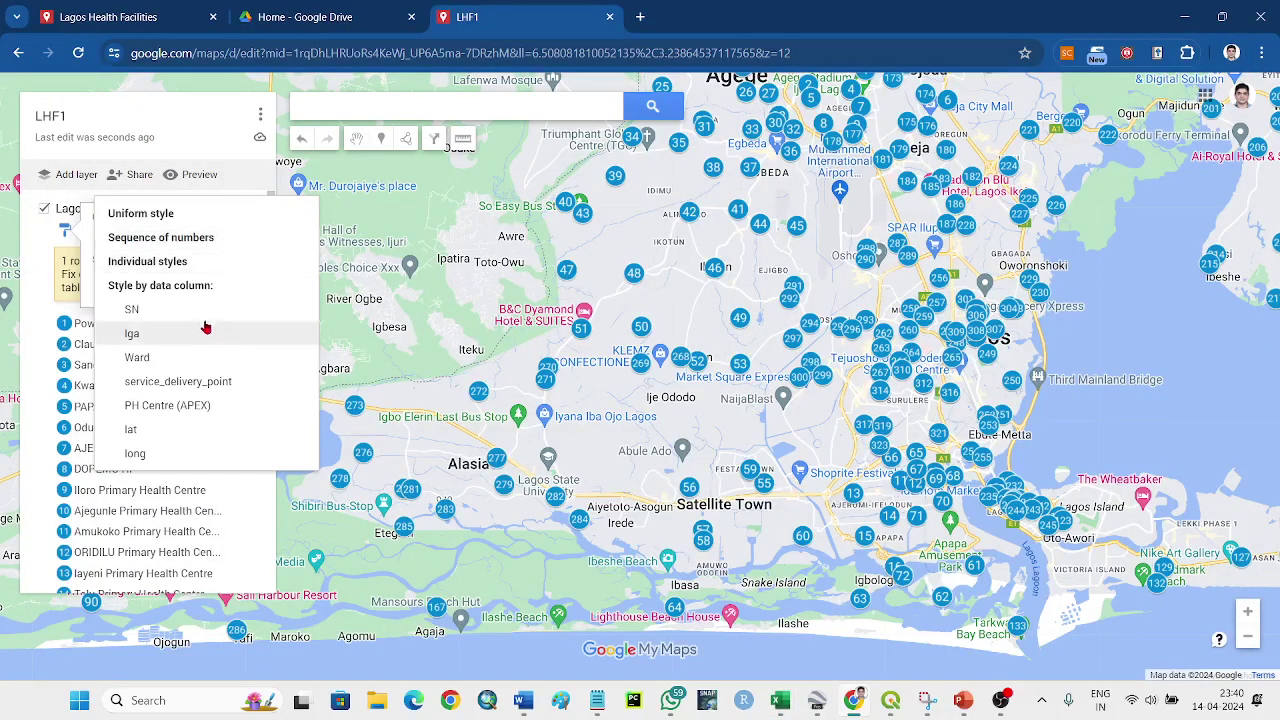
pyautogui.click(132, 334)
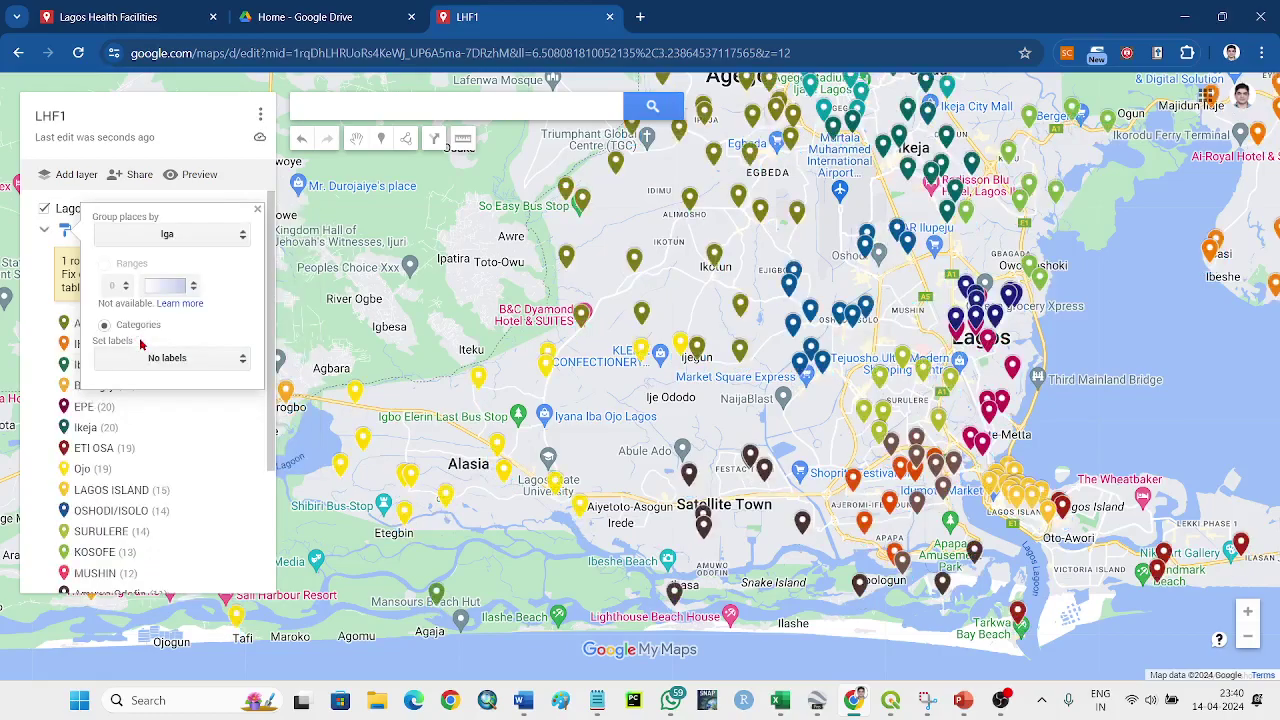
# Step: Close the style options and examine how the lga-coloured markers are distributed from central Lagos west to Badagry
pyautogui.moveTo(433, 404); pyautogui.dragTo(702, 361)
pyautogui.moveTo(1008, 304); pyautogui.dragTo(589, 406)
pyautogui.moveTo(713, 241); pyautogui.dragTo(760, 378)
pyautogui.moveTo(460, 430); pyautogui.dragTo(920, 180)
pyautogui.moveTo(400, 400); pyautogui.dragTo(850, 390)
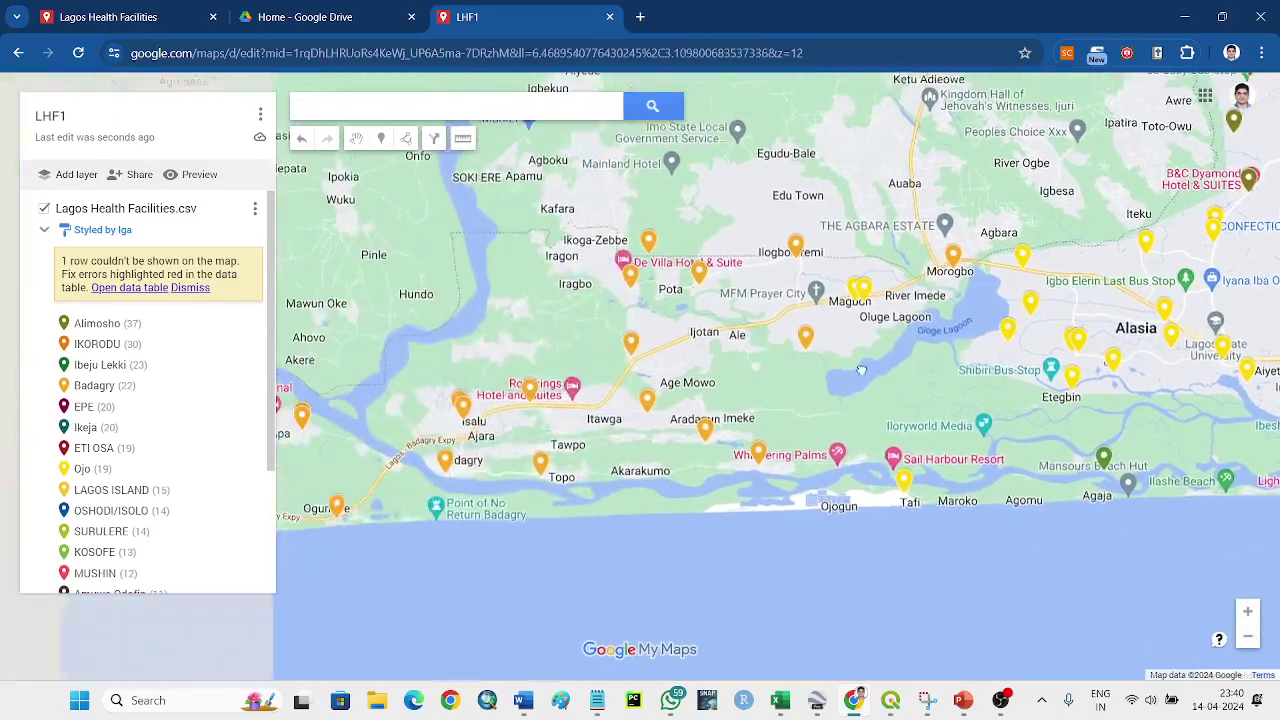
pyautogui.moveTo(690, 630); pyautogui.dragTo(751, 497)
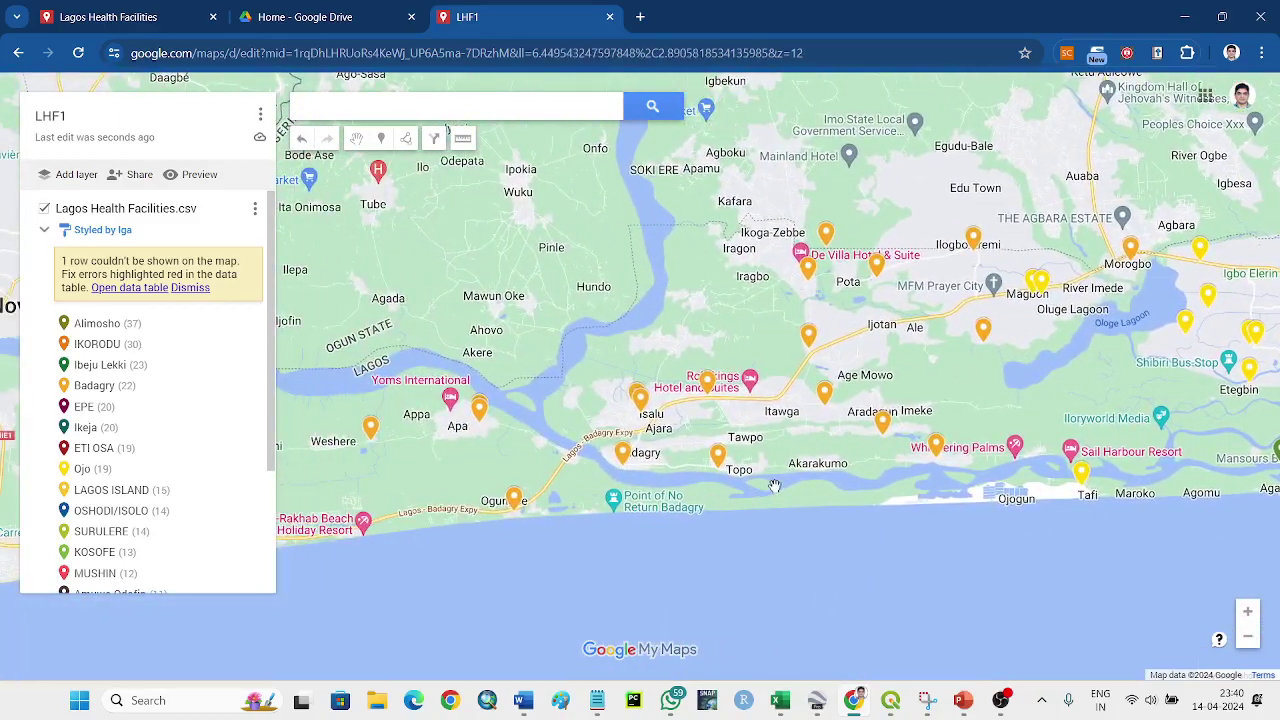
pyautogui.scroll(-2, 775, 485)
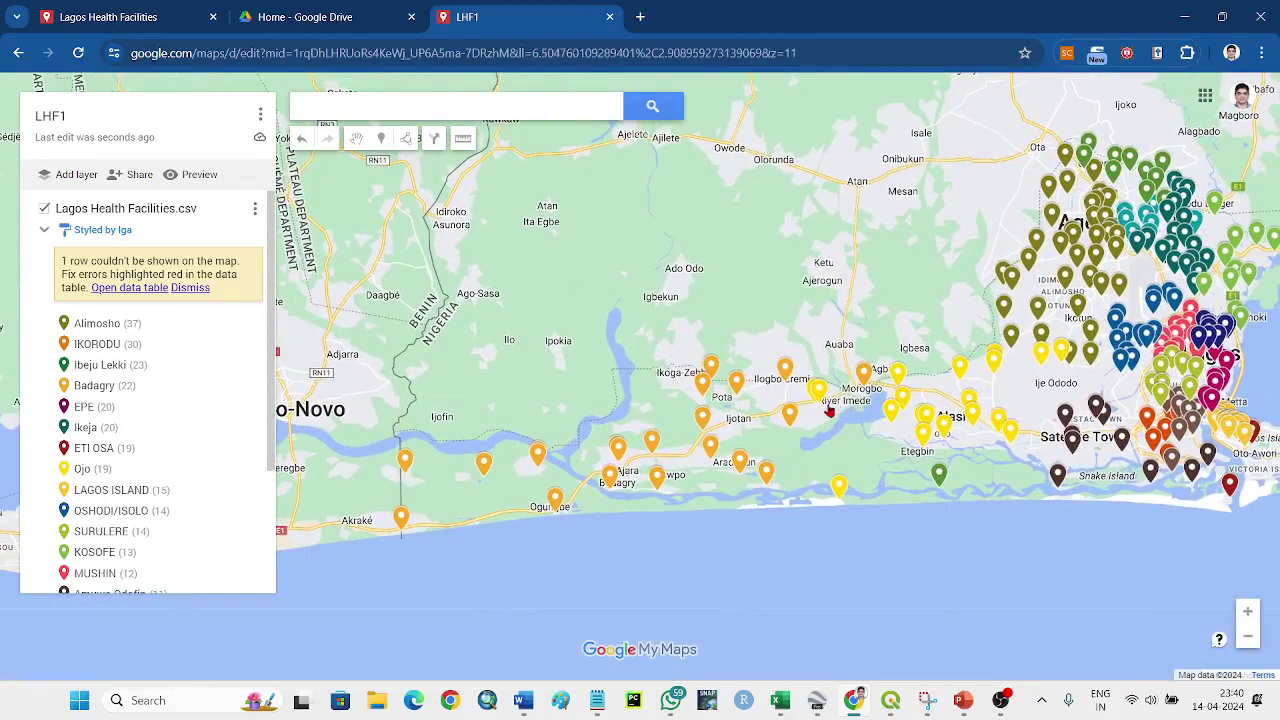
# Step: Inspect the details of the two yellow Ojo markers near Magbon, Kemberi PHC and Irewe PHC
pyautogui.scroll(2, 828, 408)
pyautogui.scroll(2, 828, 408)
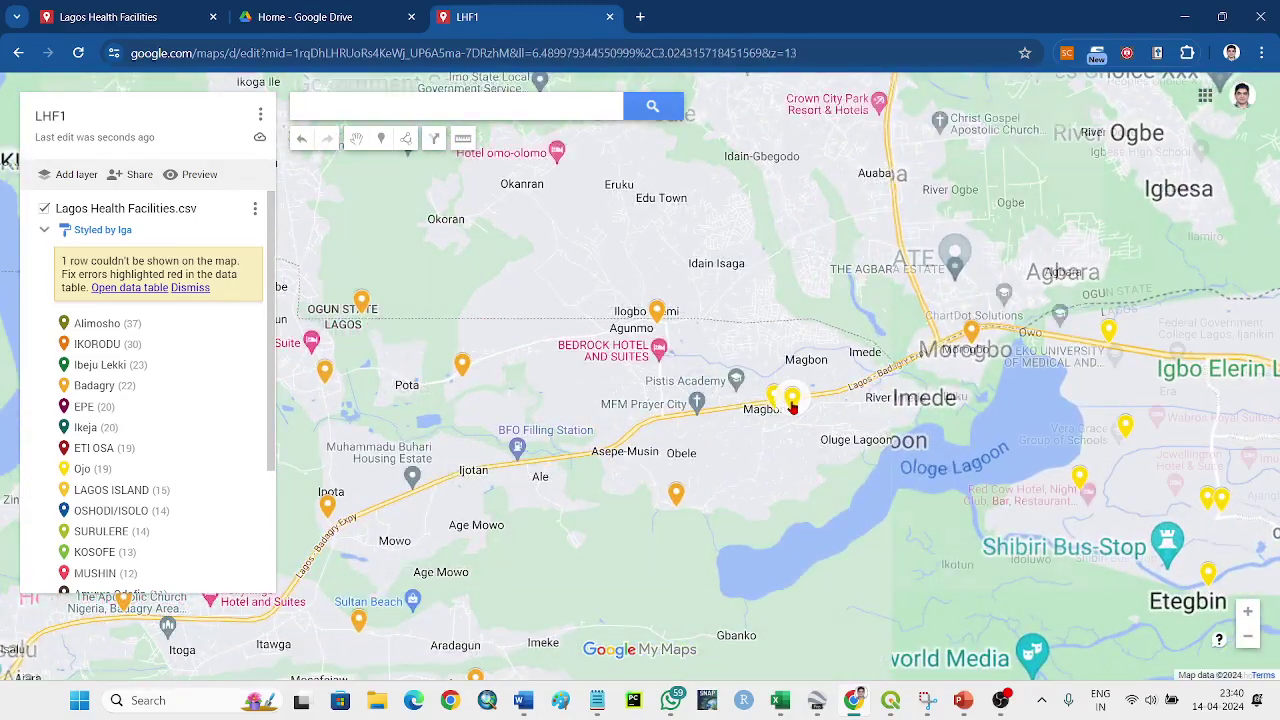
pyautogui.scroll(2, 792, 374)
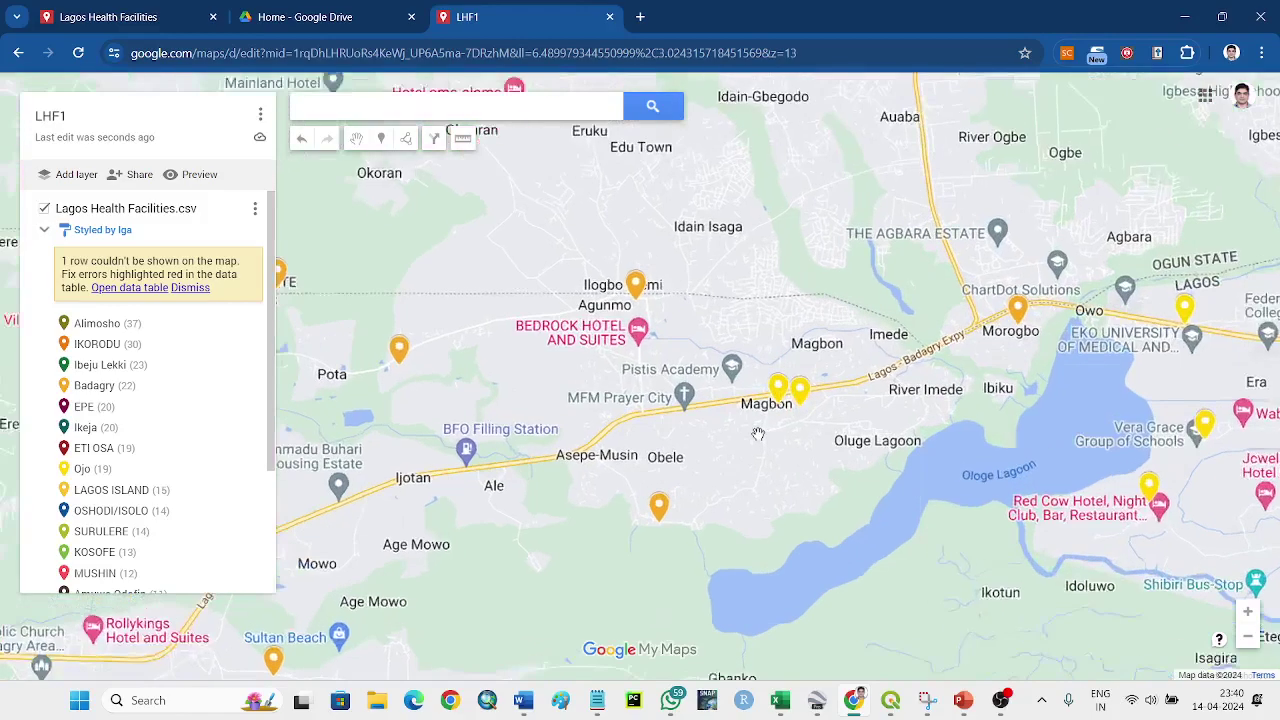
pyautogui.click(791, 372)
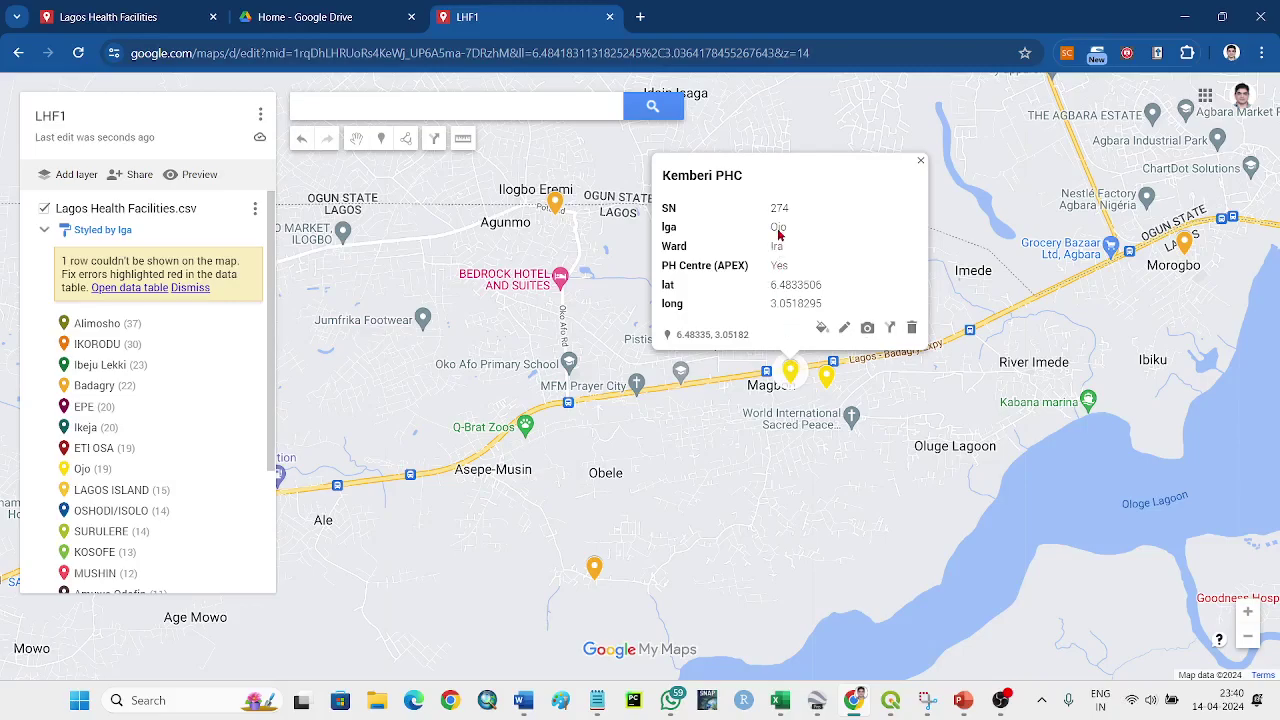
pyautogui.click(825, 373)
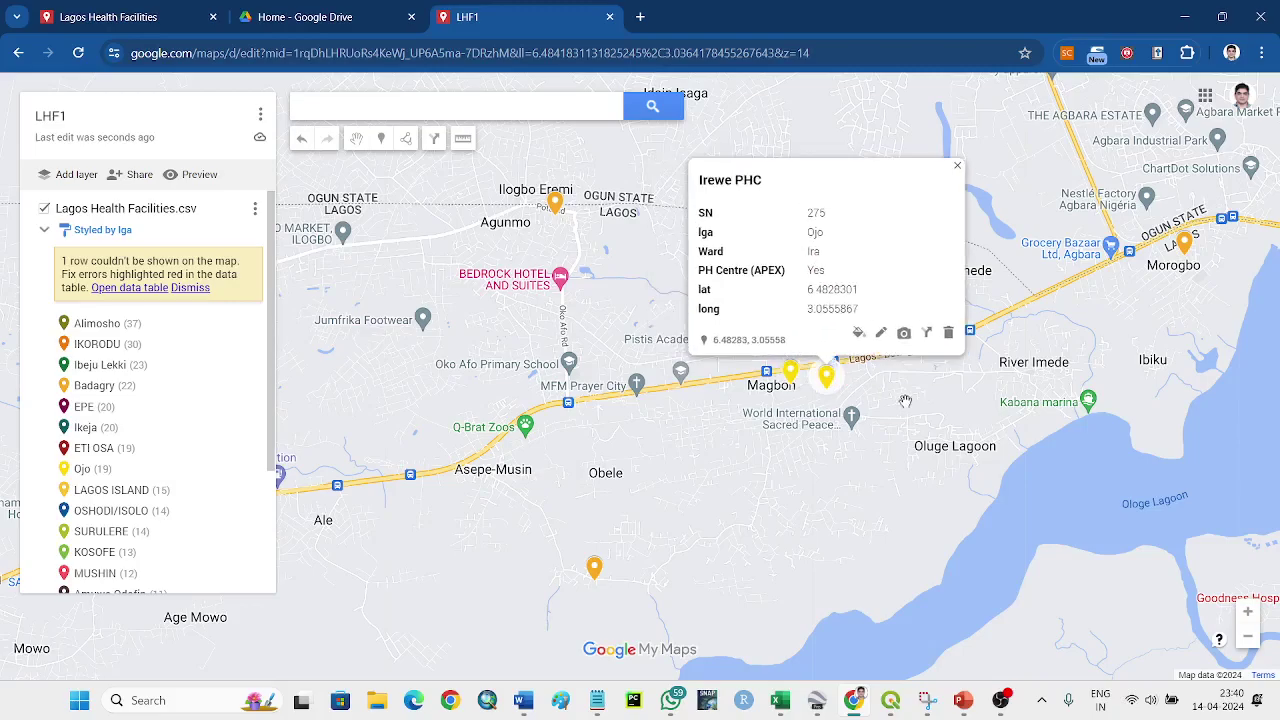
pyautogui.click(958, 167)
# Step: Compare the location of the Ojo markers near Magbon with the surrounding Badagry and Ojo facilities
pyautogui.scroll(-2, 955, 390)
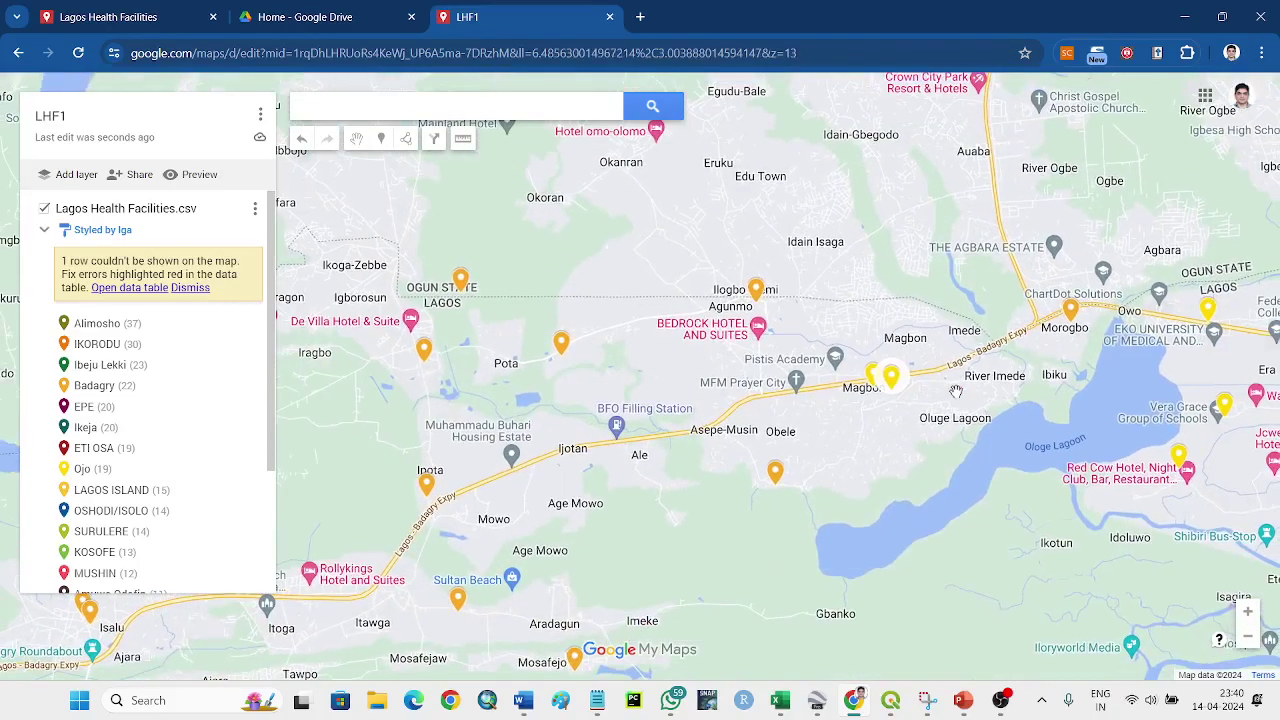
pyautogui.scroll(-2, 955, 390)
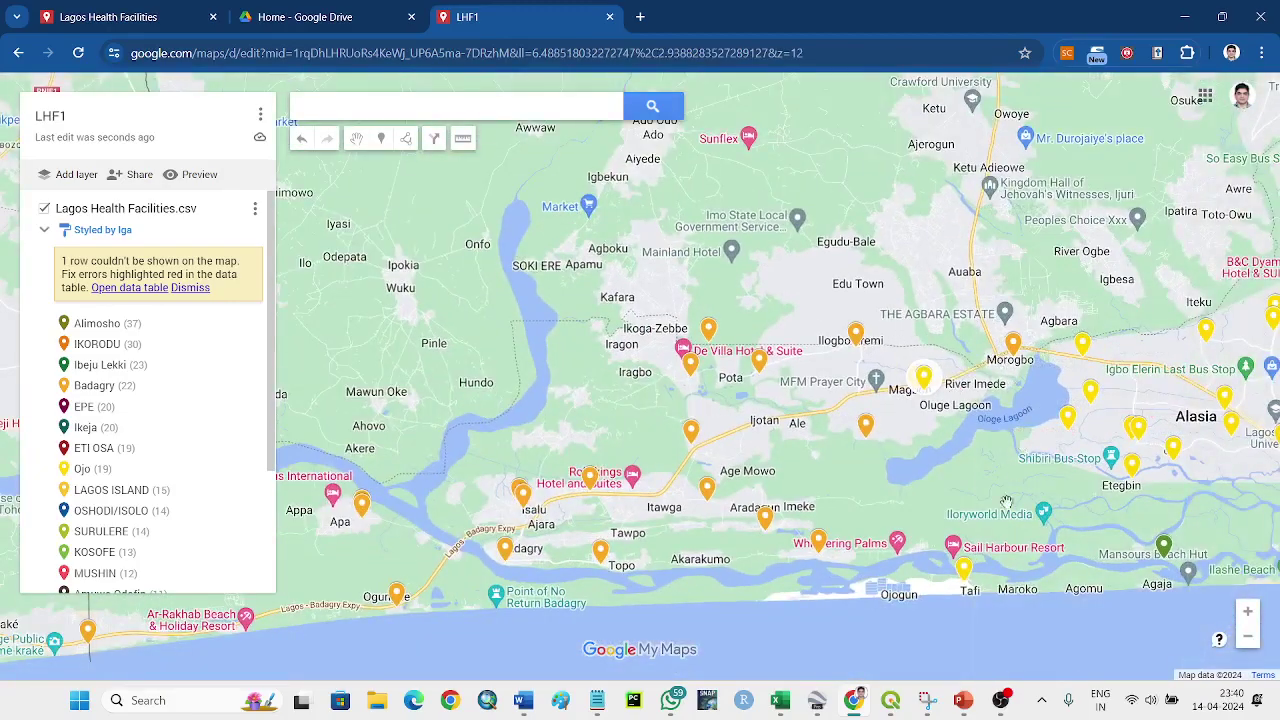
pyautogui.moveTo(914, 467); pyautogui.dragTo(624, 416)
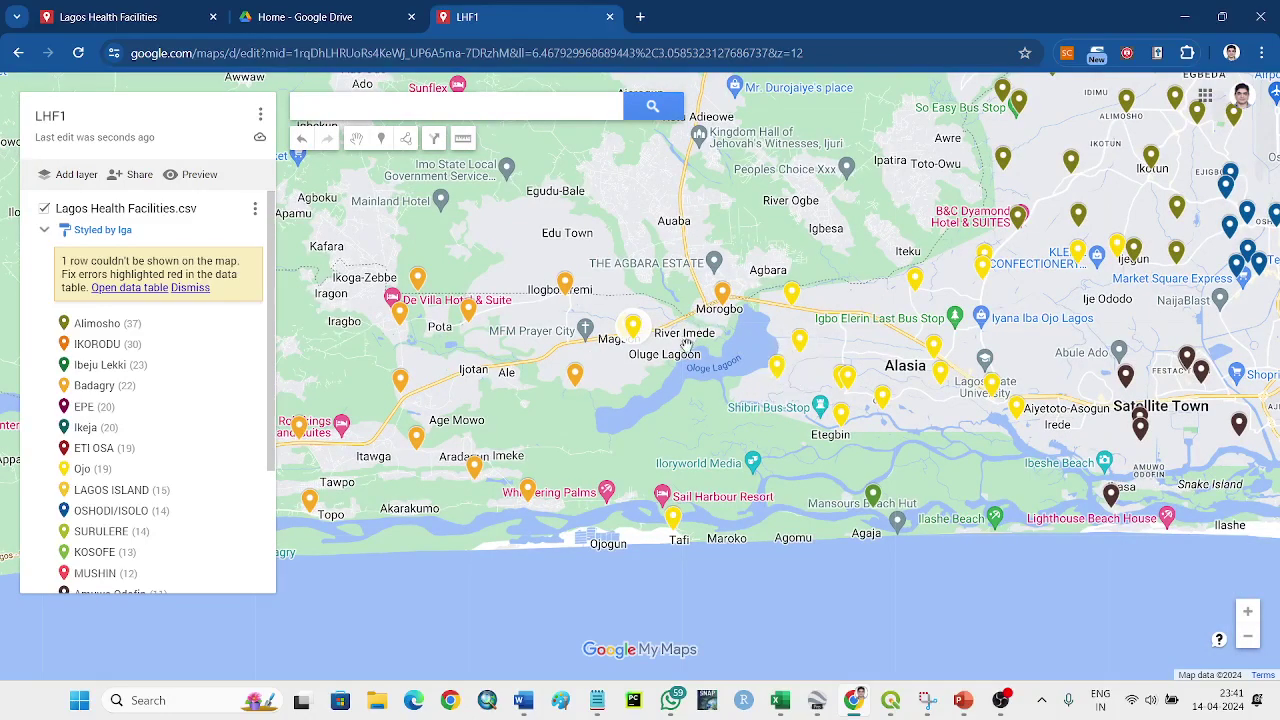
pyautogui.moveTo(678, 343); pyautogui.dragTo(763, 390)
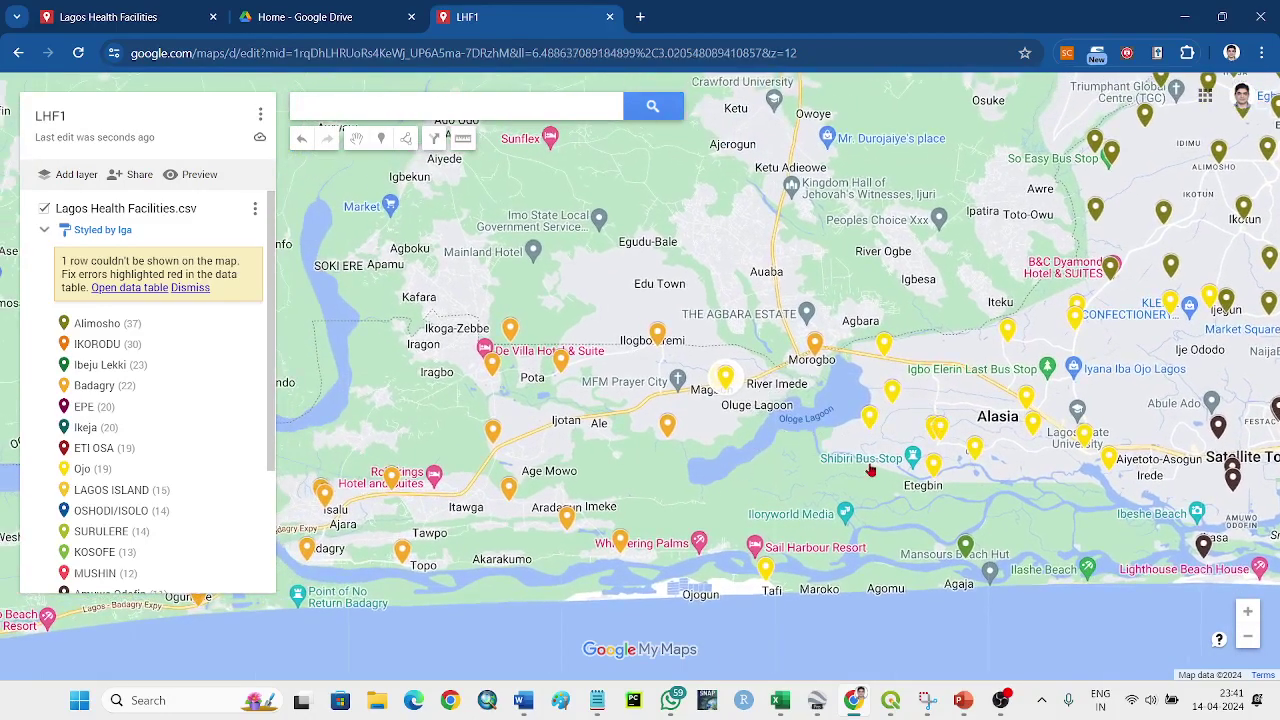
# Step: Examine how the lga-coloured markers are distributed from Ojo through central Lagos east to Ibeju Lekki and Epe
pyautogui.moveTo(713, 329); pyautogui.dragTo(528, 363)
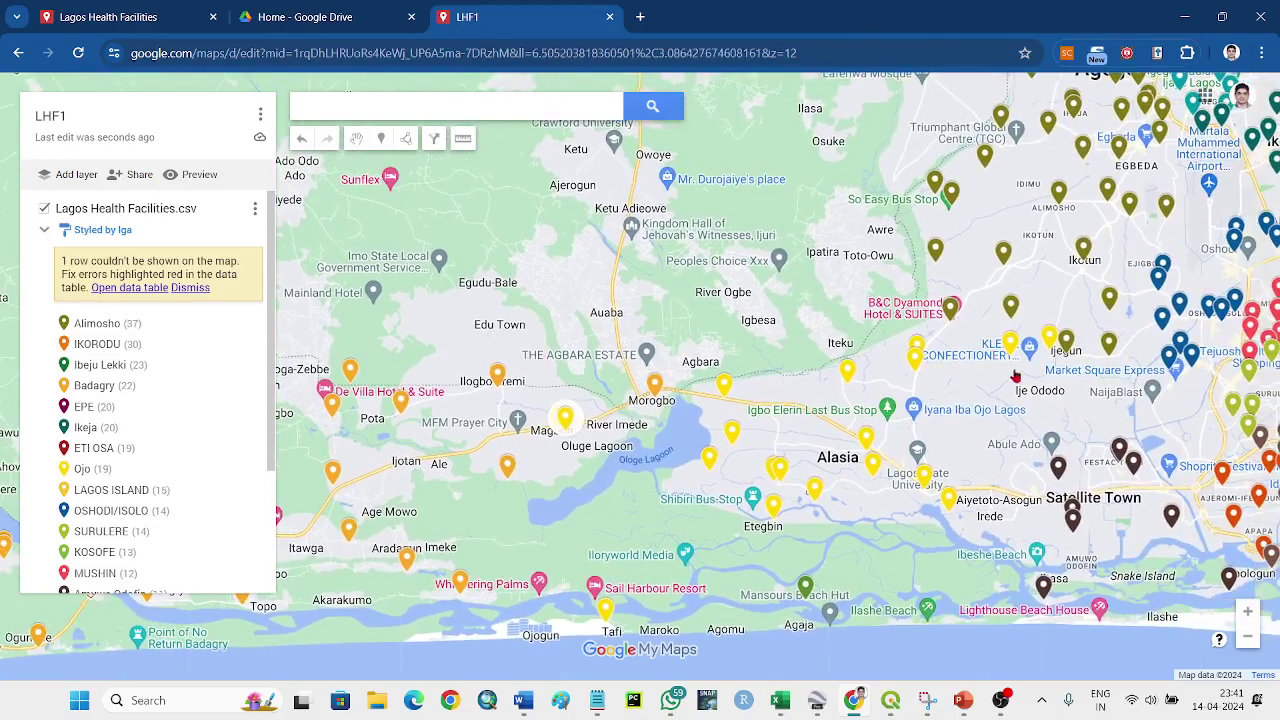
pyautogui.moveTo(988, 373); pyautogui.dragTo(766, 430)
pyautogui.moveTo(1025, 300); pyautogui.dragTo(719, 379)
pyautogui.scroll(-2, 719, 379)
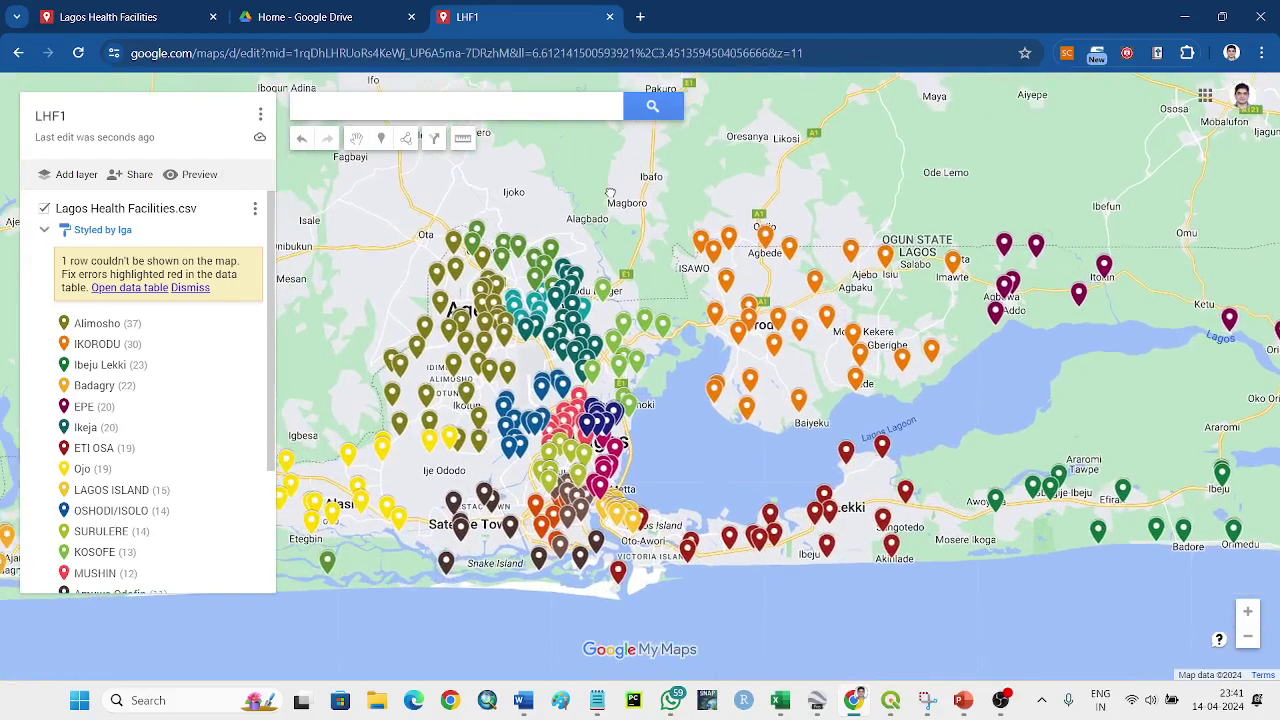
pyautogui.moveTo(610, 192); pyautogui.dragTo(628, 172)
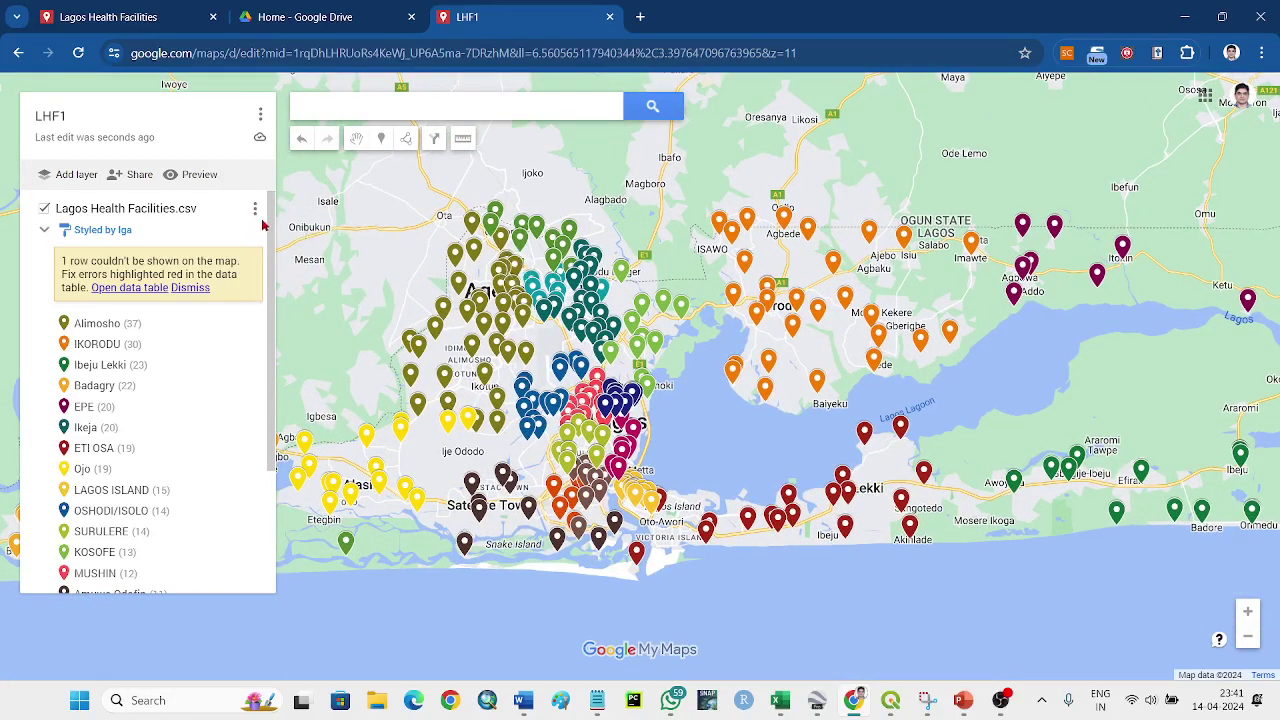
pyautogui.click(254, 214)
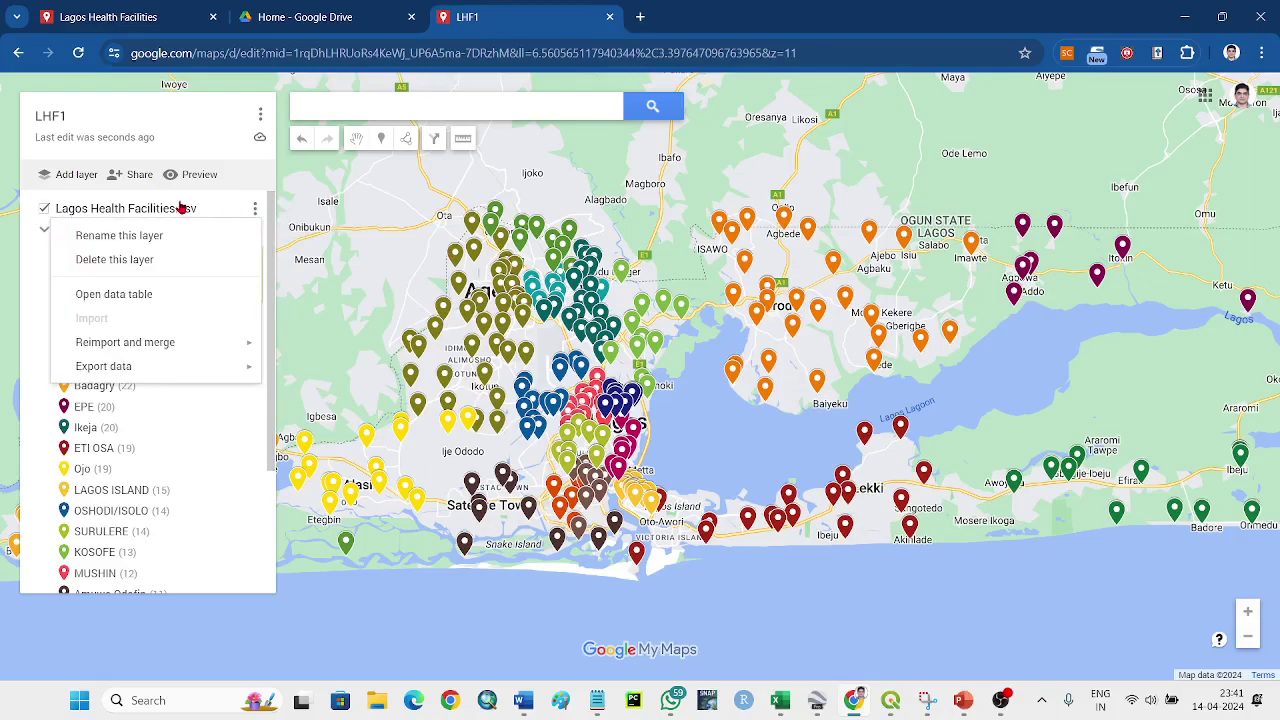
pyautogui.click(150, 236)
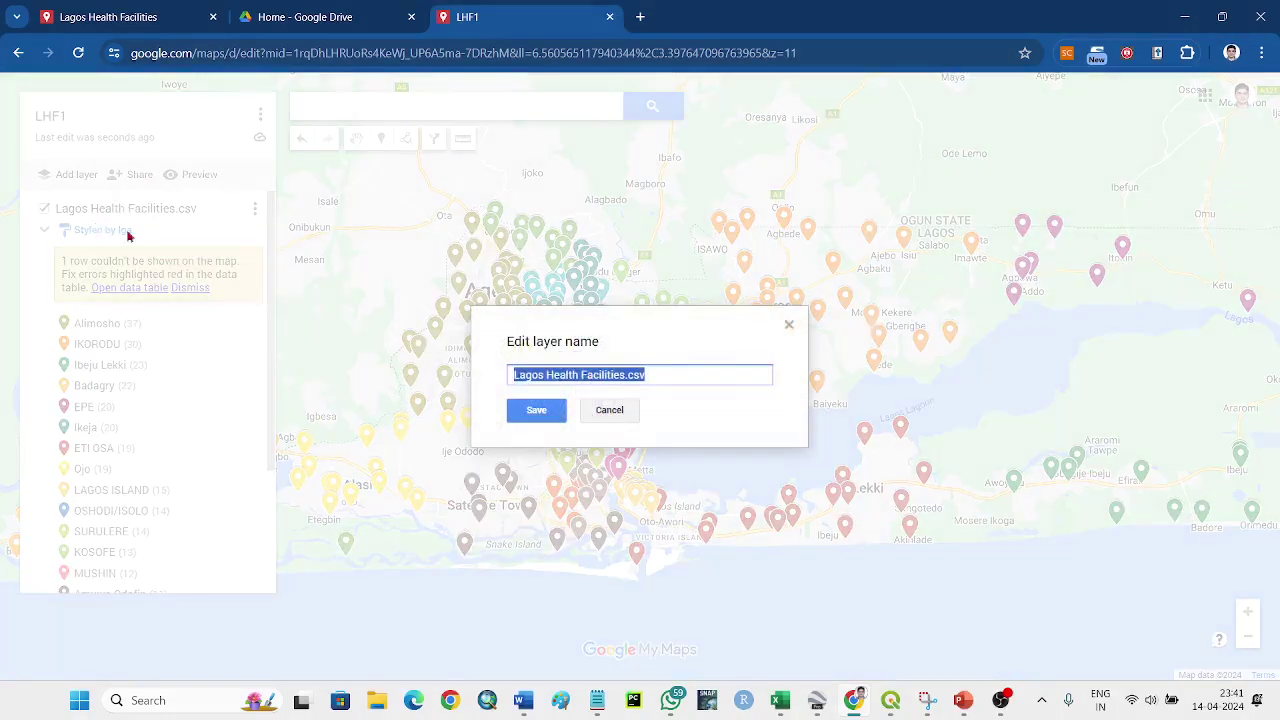
pyautogui.click(620, 417)
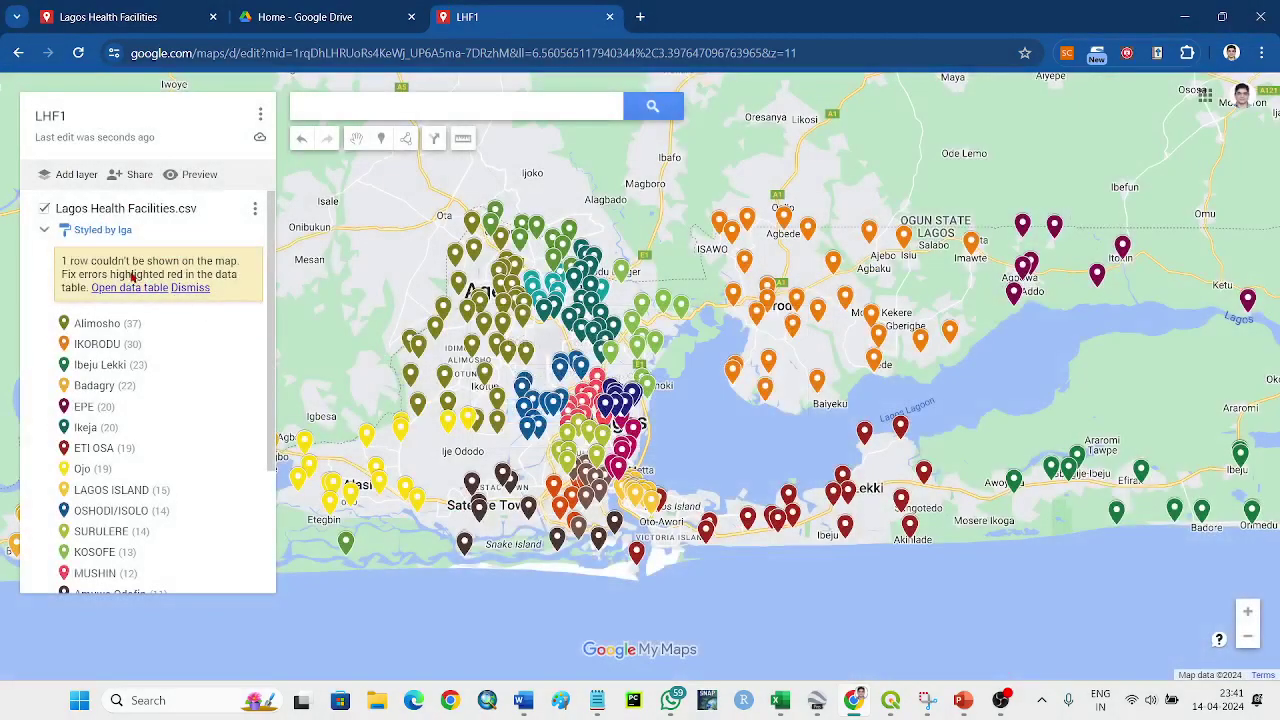
# Step: Restyle the Lagos Health Facilities layer as a sequence of numbers and close the style options
pyautogui.click(97, 232)
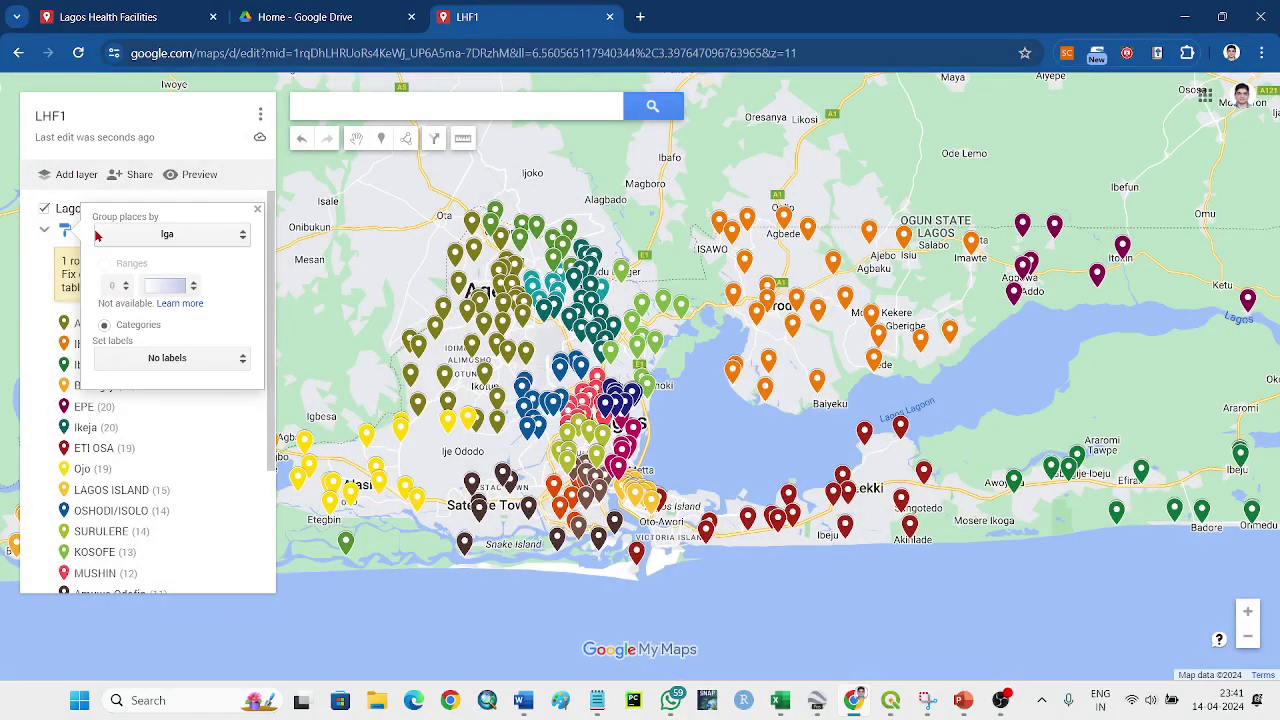
pyautogui.click(187, 242)
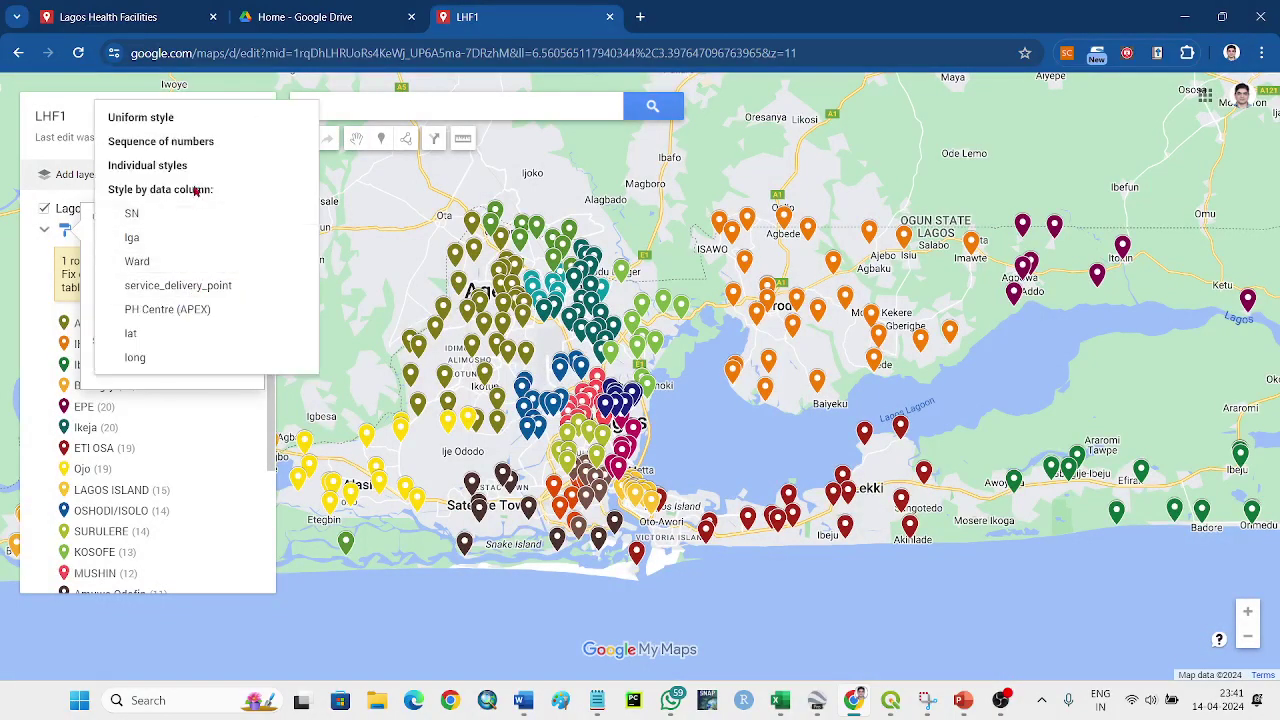
pyautogui.click(187, 145)
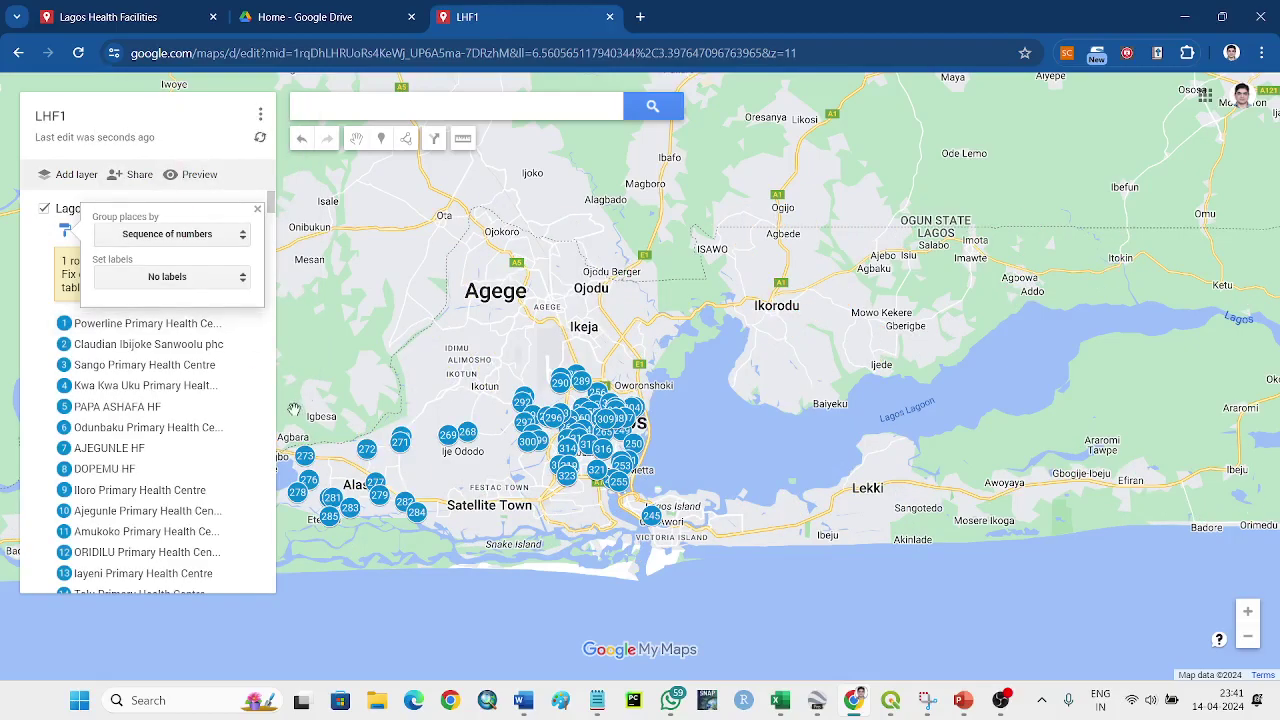
pyautogui.click(257, 210)
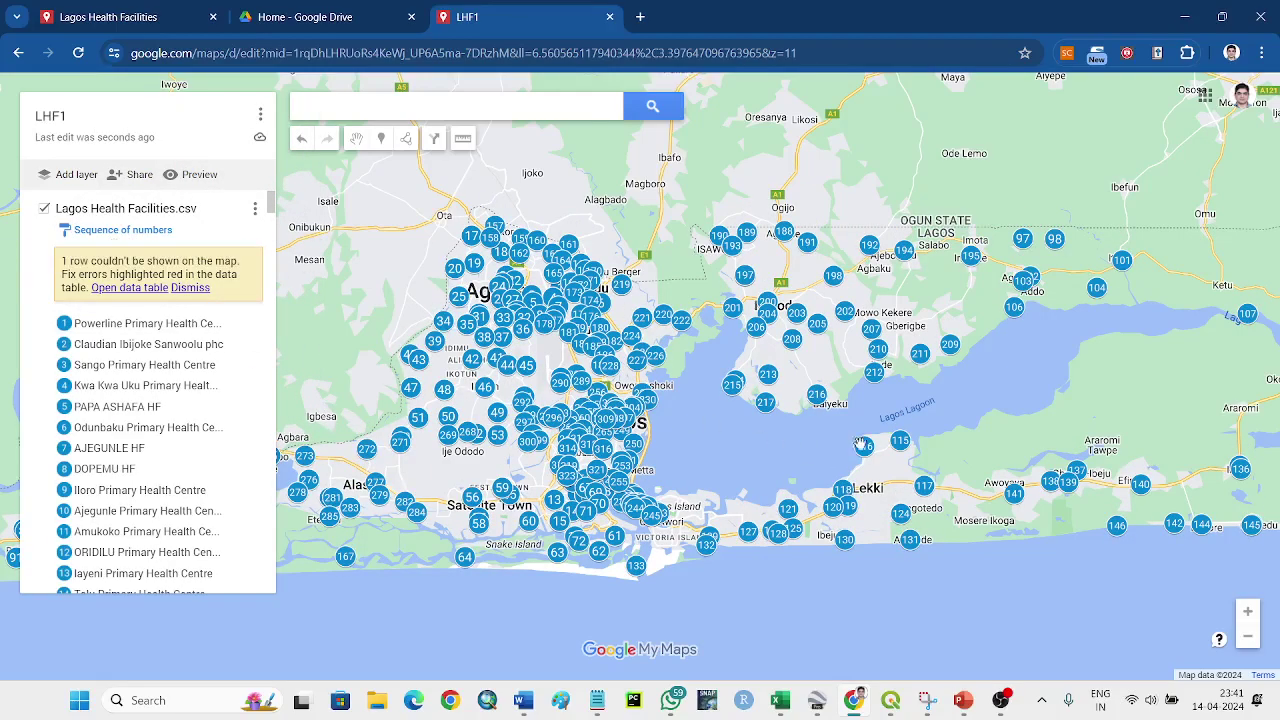
# Step: Look over the numbered markers and inspect the details of place 1, Powerline Primary Health Centre, including its ward
pyautogui.scroll(-3, 788, 475)
pyautogui.scroll(3, 788, 475)
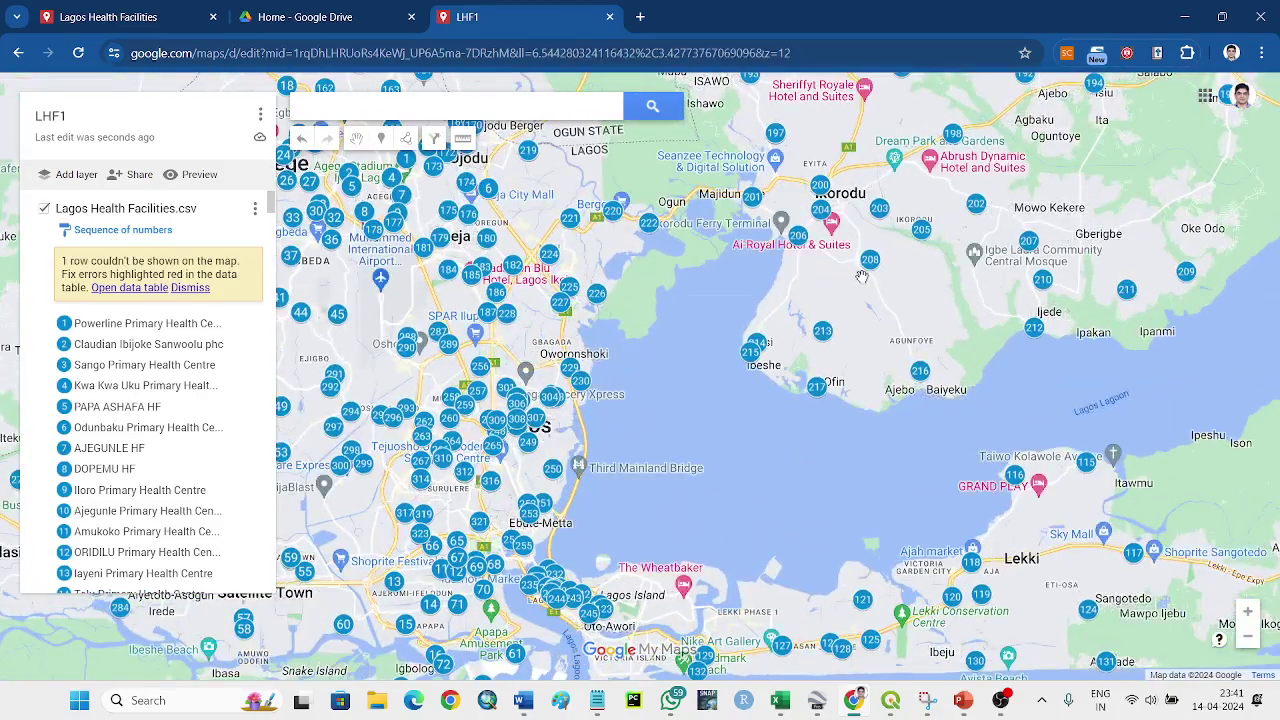
pyautogui.moveTo(862, 277); pyautogui.dragTo(754, 286)
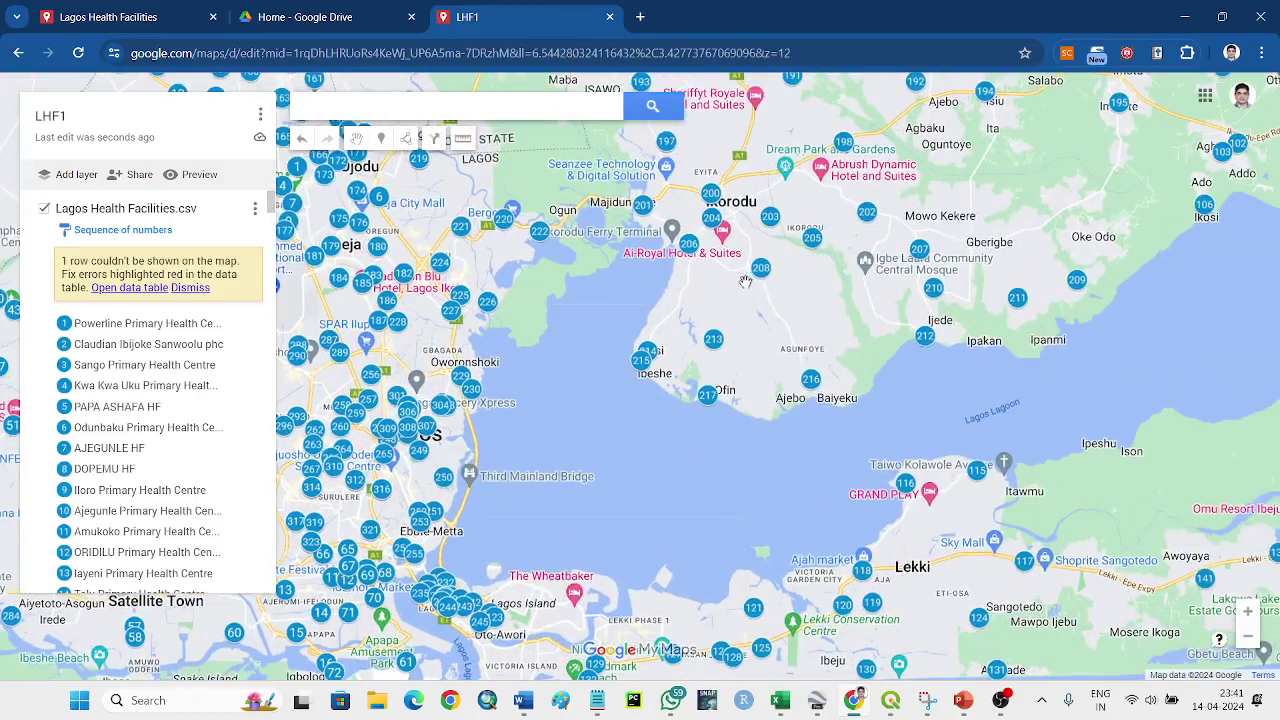
pyautogui.click(148, 327)
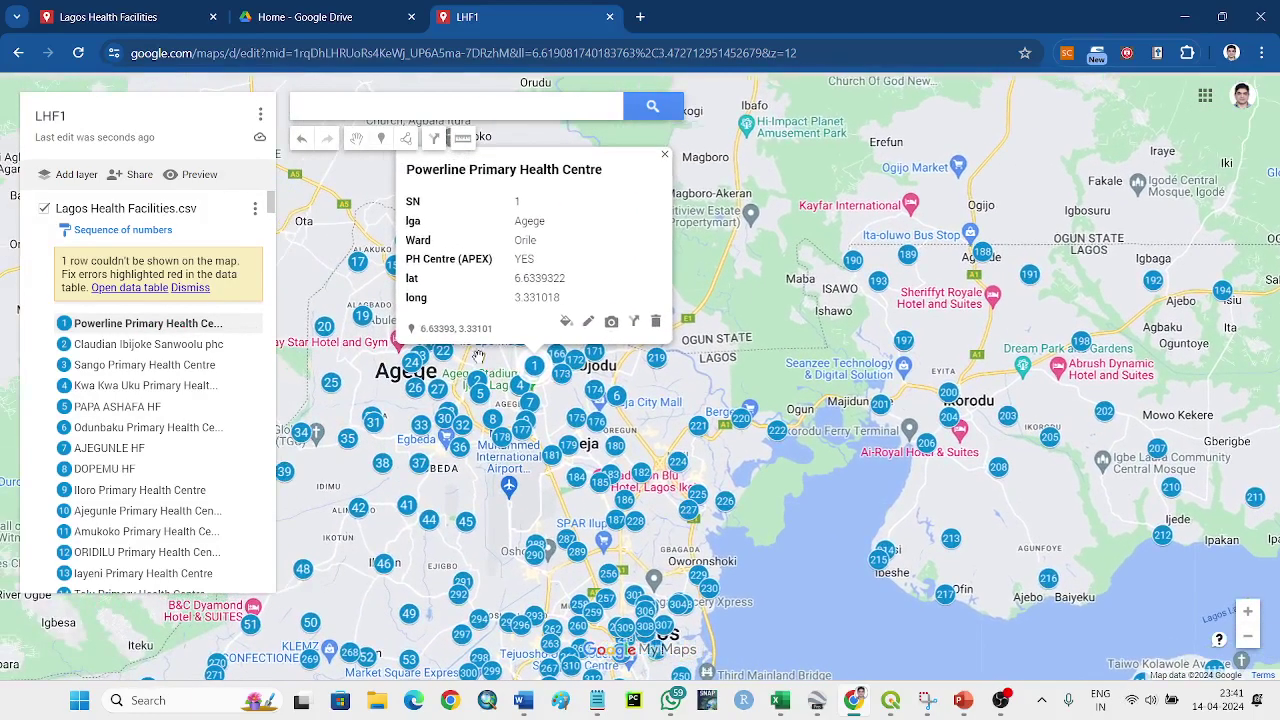
pyautogui.scroll(4, 505, 364)
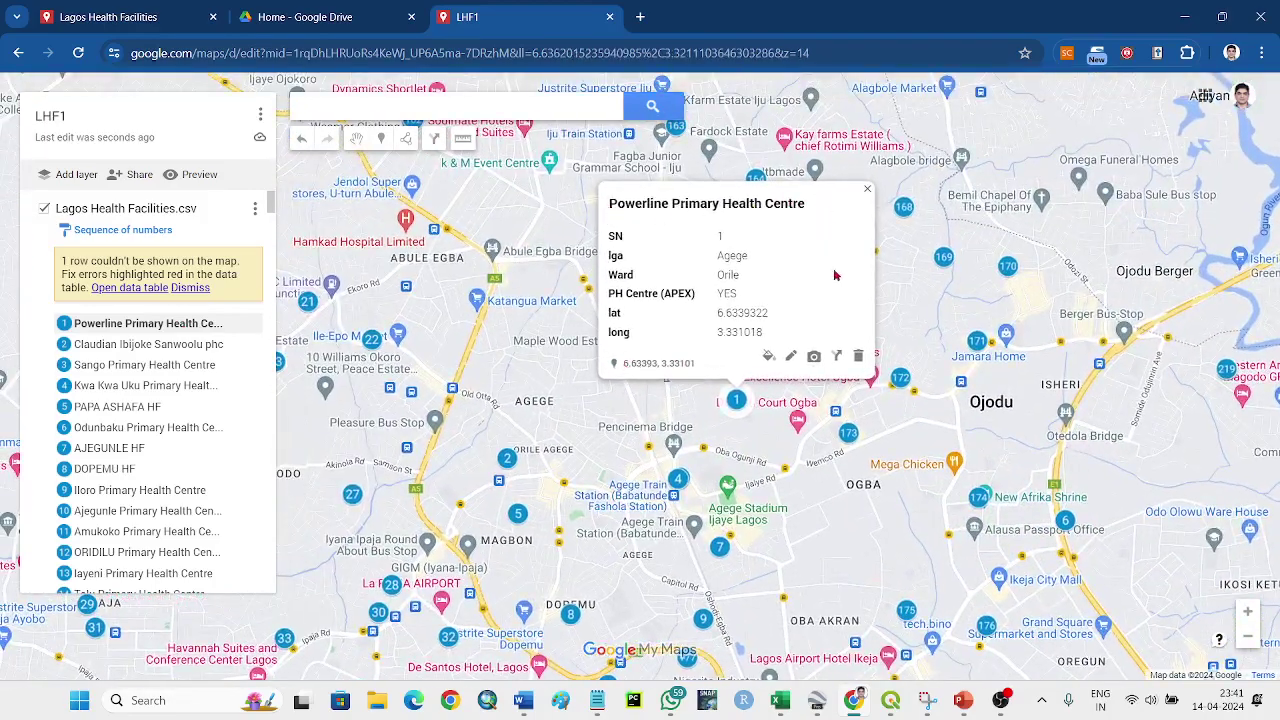
pyautogui.moveTo(717, 256); pyautogui.dragTo(751, 281)
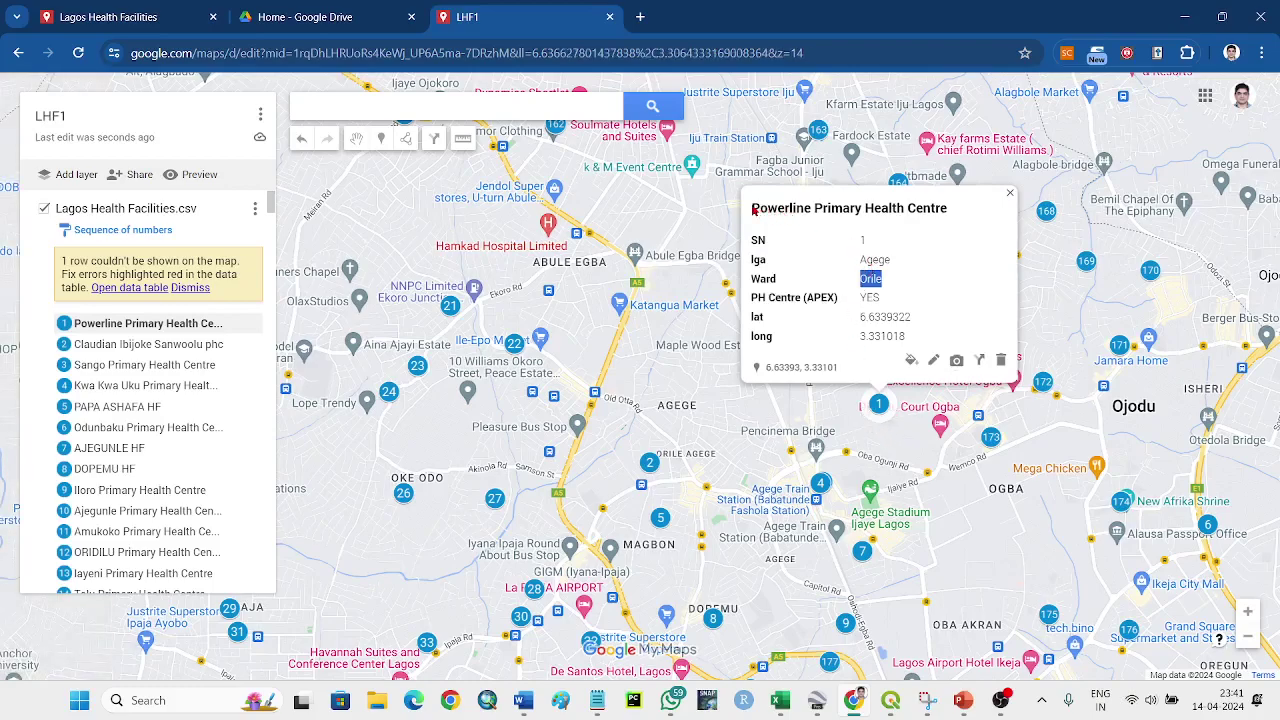
# Step: Search the map for the copied name Powerline Primary Health Centre and choose the suggestion on Powerline St, Lagos
pyautogui.moveTo(753, 210); pyautogui.dragTo(946, 219)
pyautogui.hotkey('ctrl', 'c')
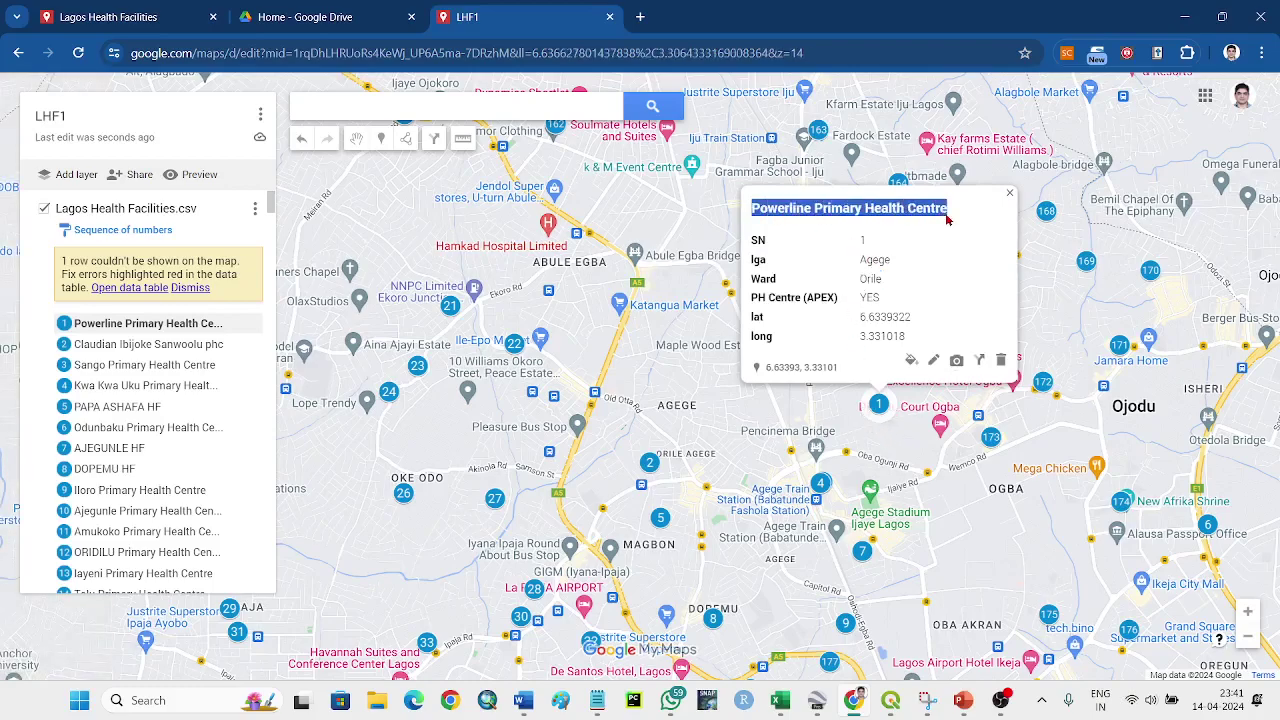
pyautogui.click(478, 102)
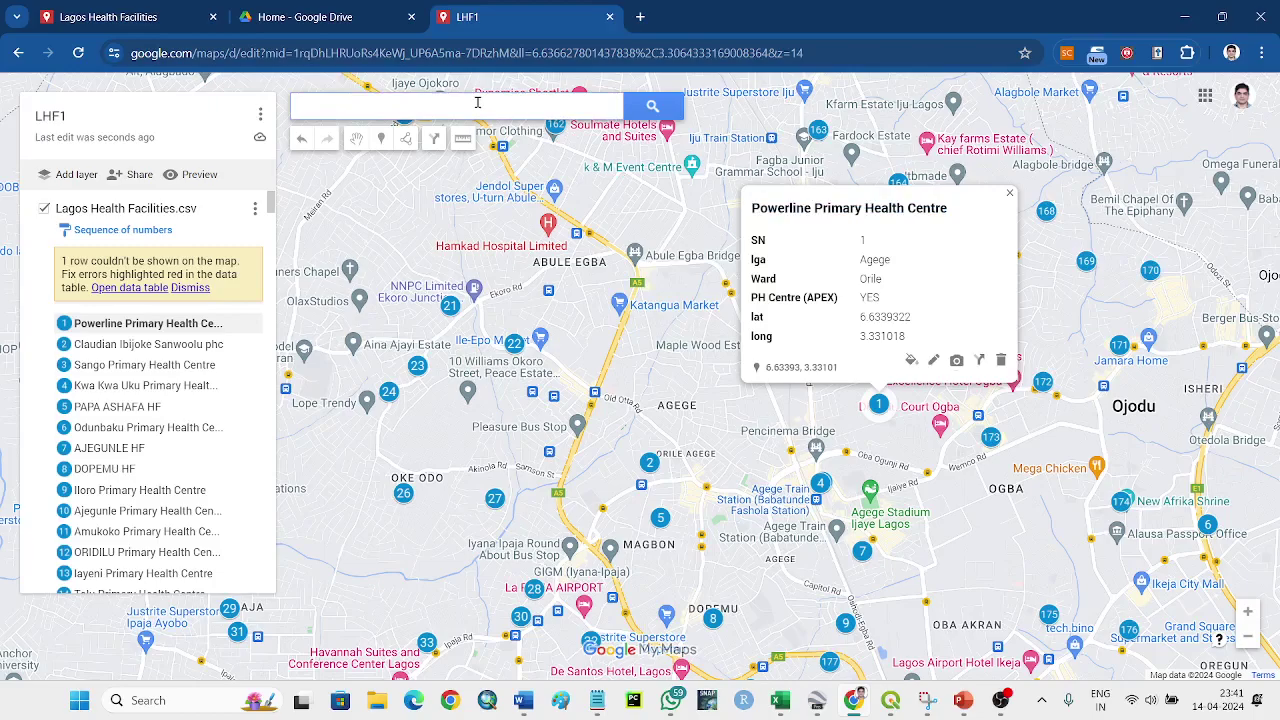
pyautogui.hotkey('ctrl', 'v')
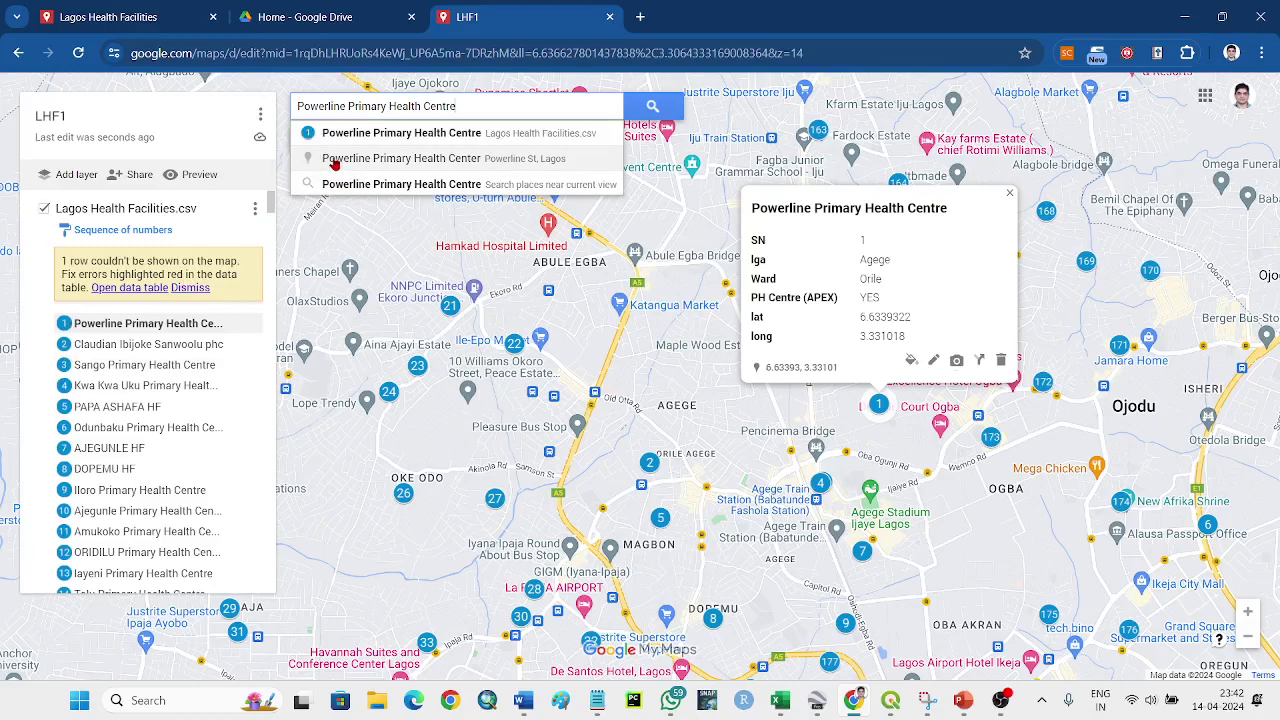
pyautogui.click(334, 163)
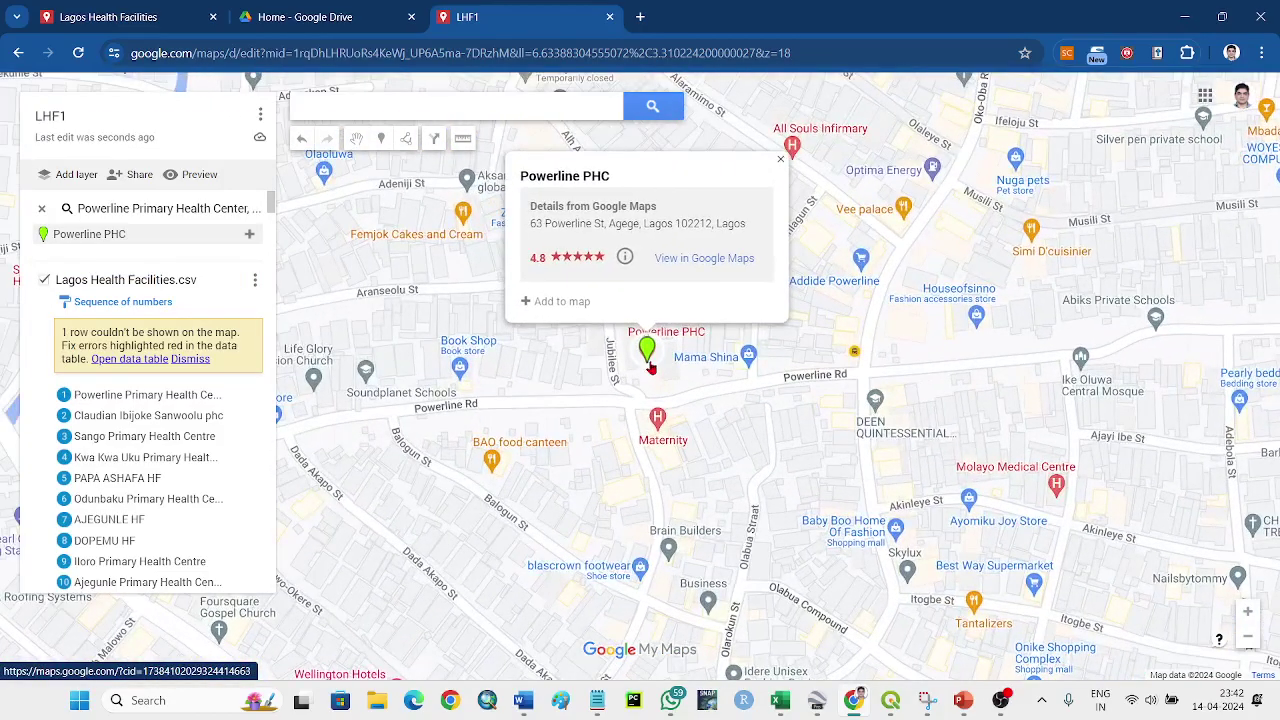
# Step: Relocate marker 1, Powerline Primary Health Centre, onto the green Powerline PHC search result in Agege
pyautogui.scroll(-2, 705, 390)
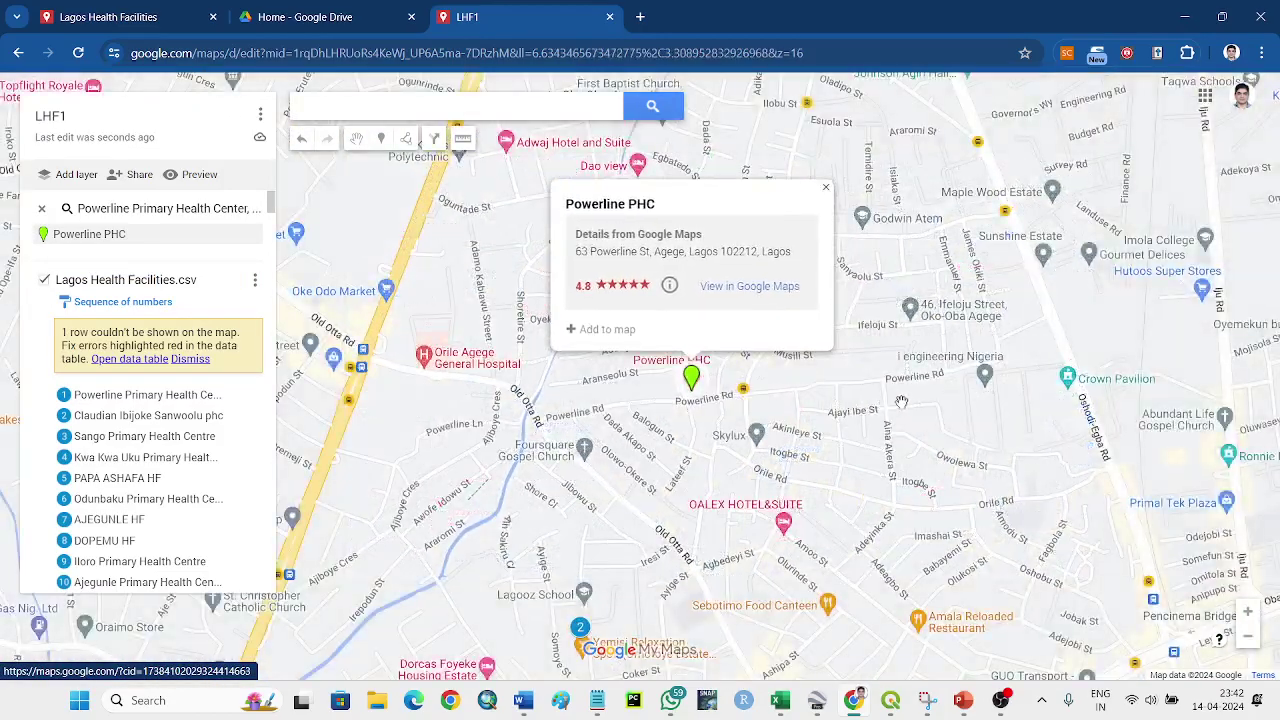
pyautogui.scroll(-1, 901, 401)
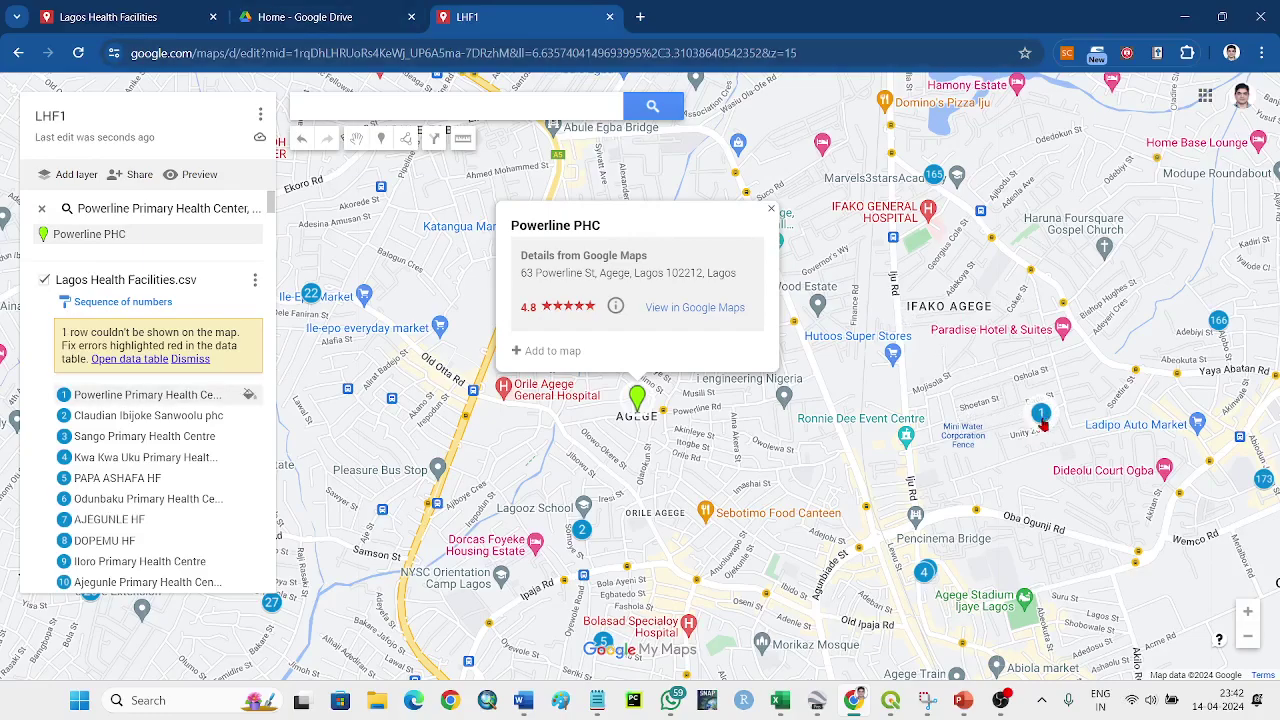
pyautogui.moveTo(1041, 424)
pyautogui.mouseDown()
pyautogui.moveTo(954, 420)
pyautogui.moveTo(966, 428)
pyautogui.mouseUp()
pyautogui.click(964, 424)
pyautogui.click(963, 425)
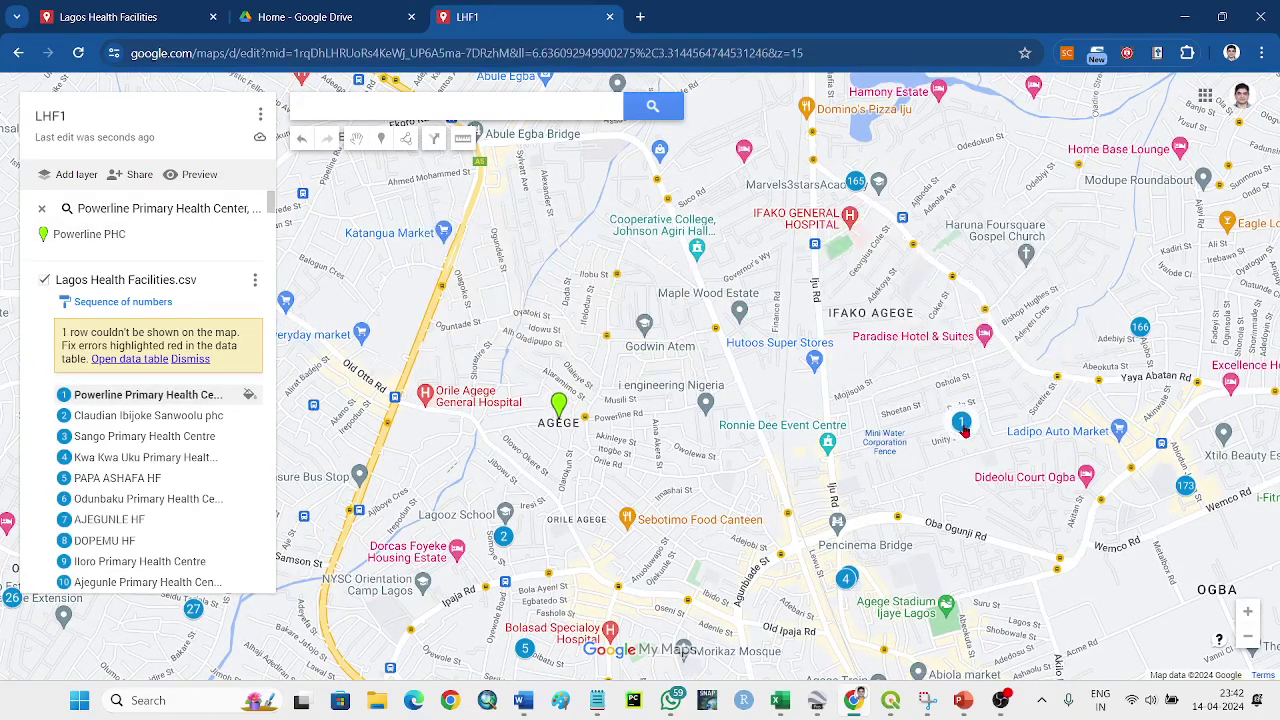
pyautogui.moveTo(962, 428); pyautogui.dragTo(561, 425)
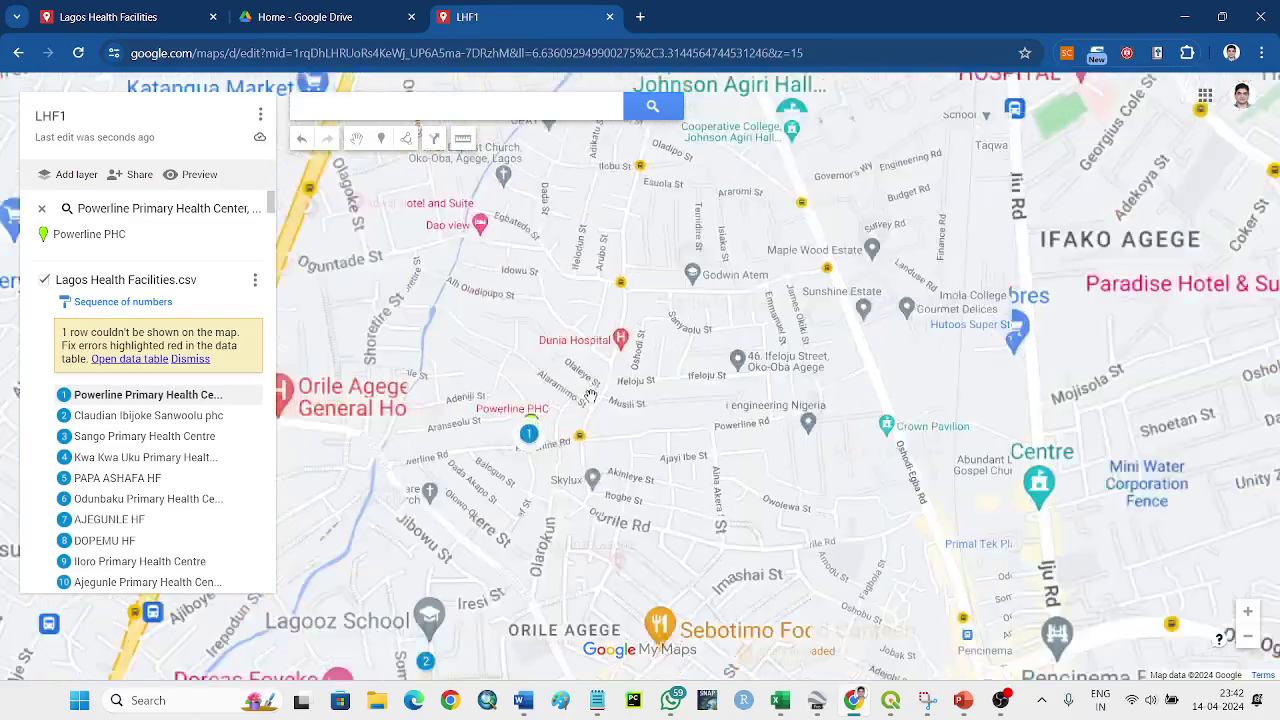
# Step: Fine-tune marker 1 beside the Powerline PHC label to about 6.63413, 3.31026, check its lat and long values, and close its details
pyautogui.scroll(2, 590, 397)
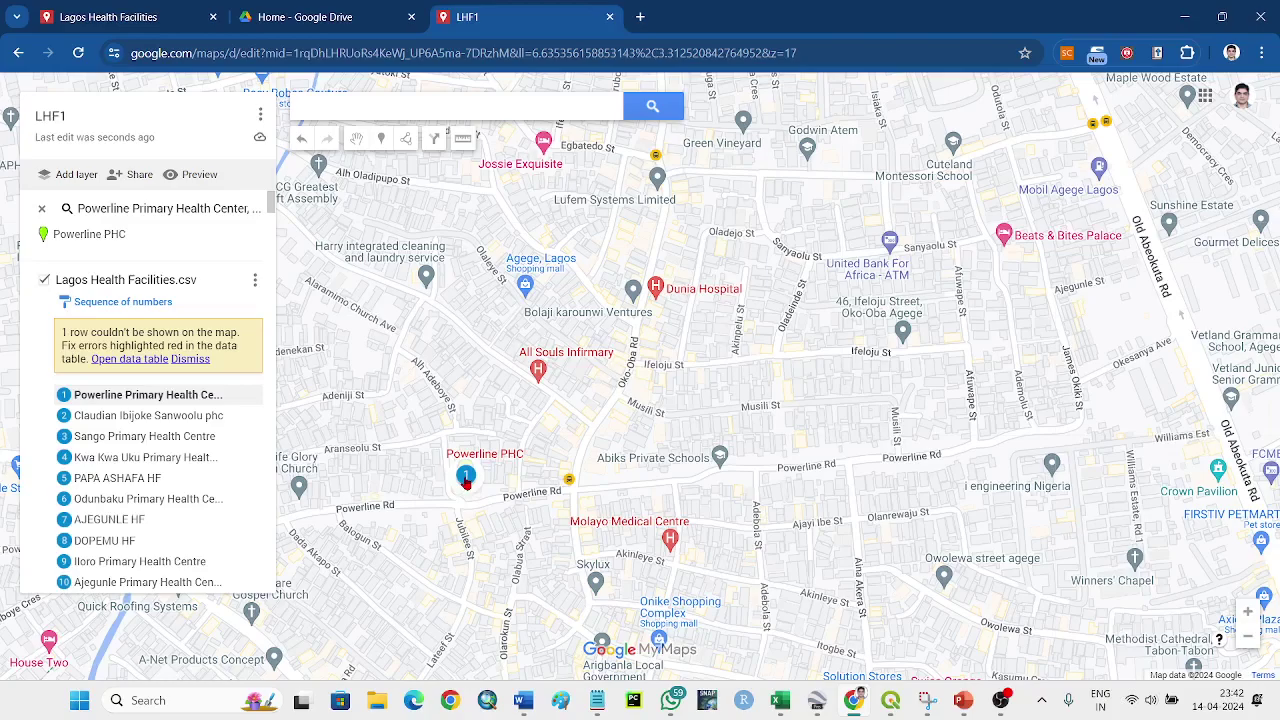
pyautogui.click(465, 480)
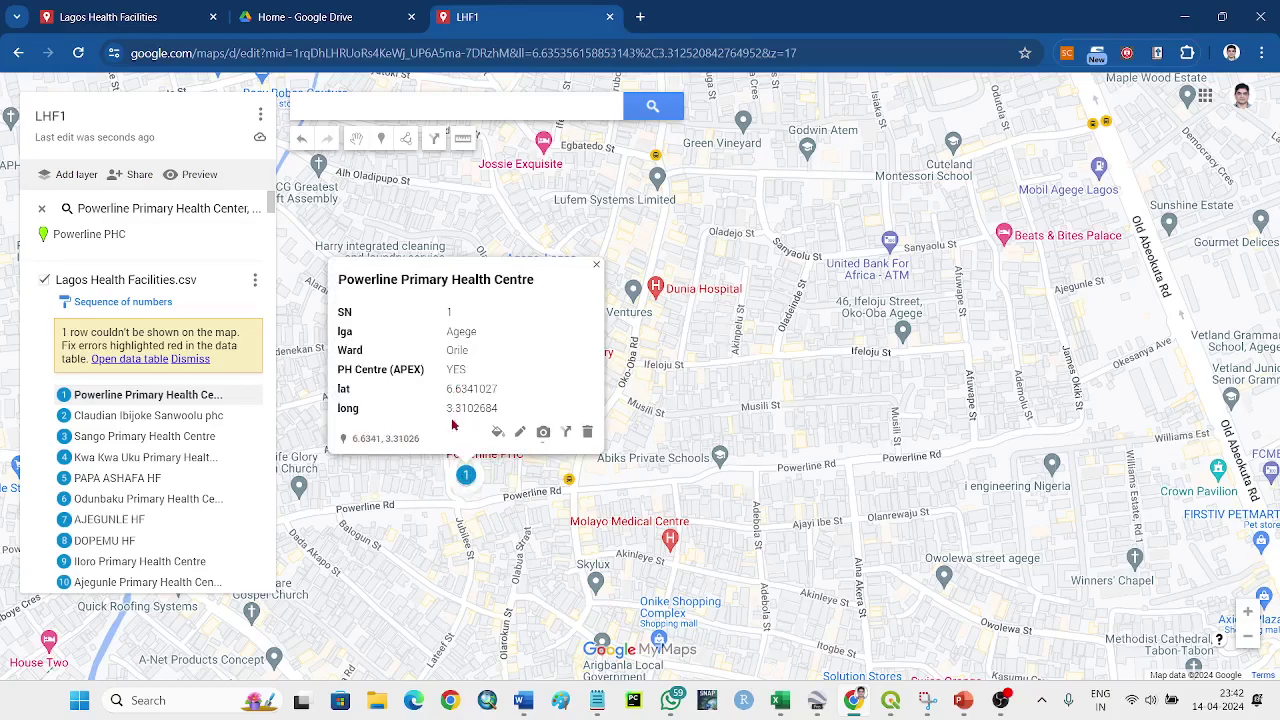
pyautogui.moveTo(468, 480)
pyautogui.mouseDown()
pyautogui.moveTo(889, 498)
pyautogui.moveTo(466, 475)
pyautogui.mouseUp()
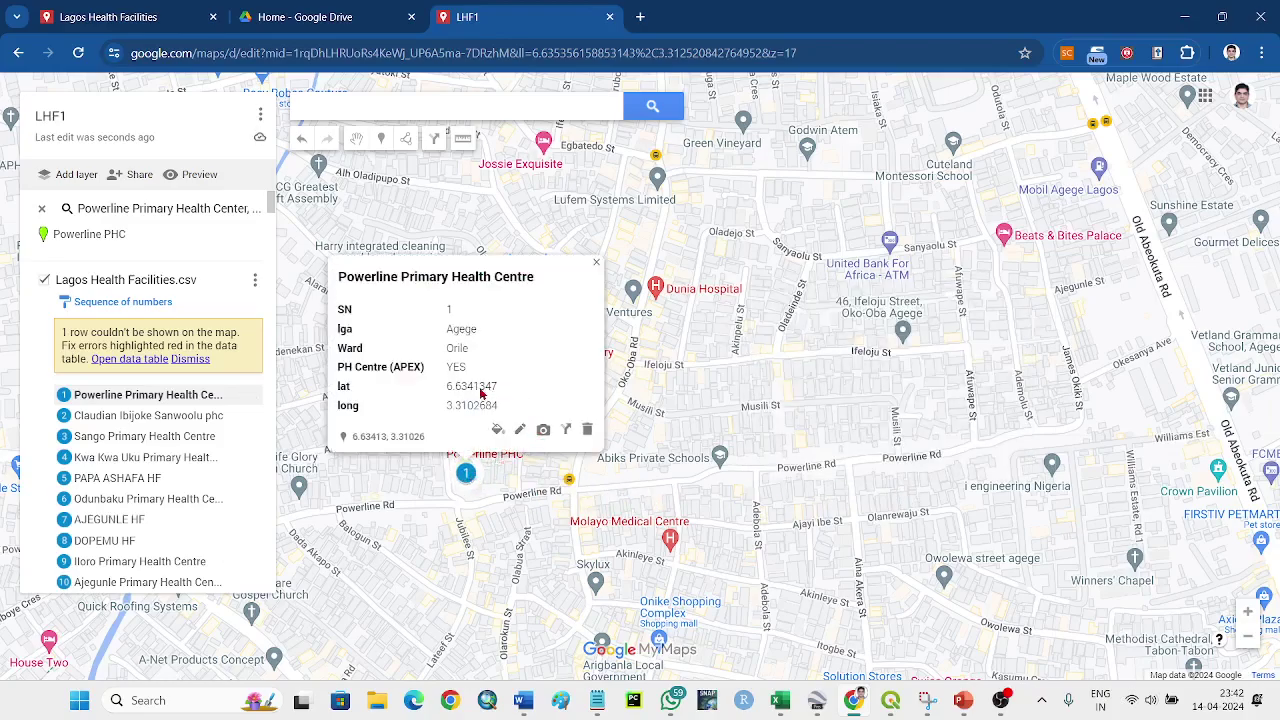
pyautogui.moveTo(479, 395); pyautogui.dragTo(506, 396)
pyautogui.moveTo(479, 480); pyautogui.dragTo(684, 471)
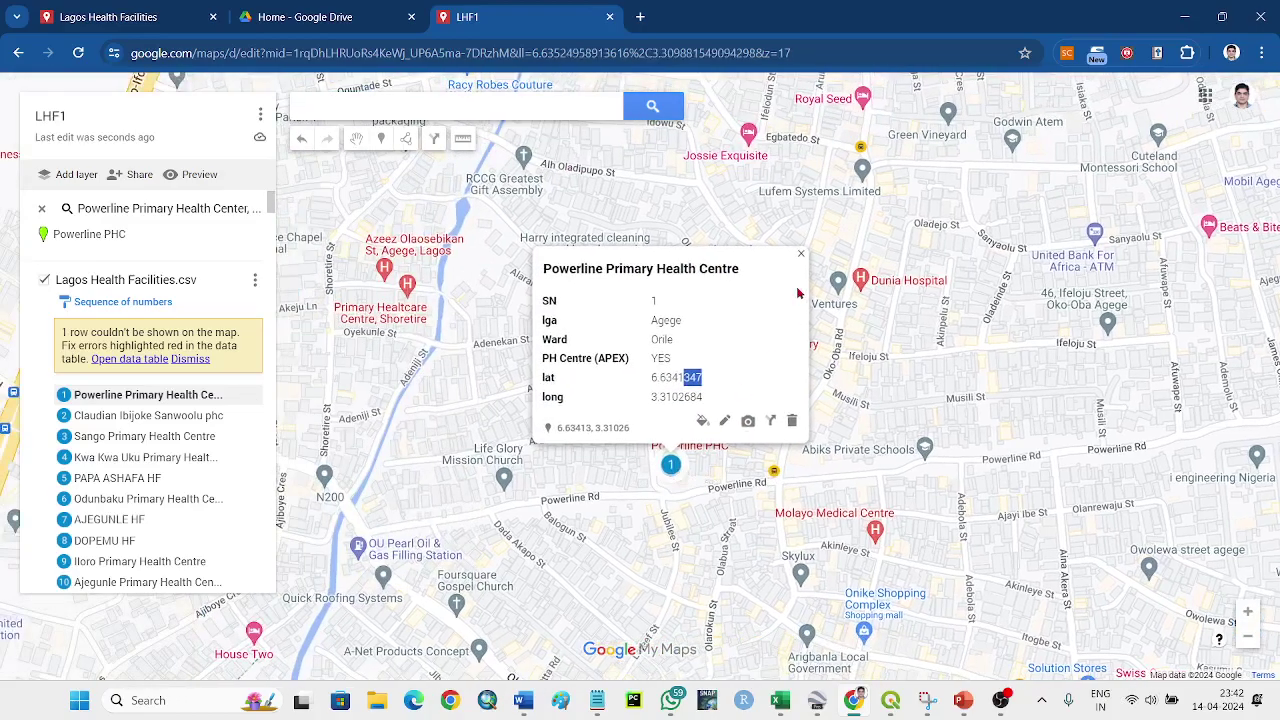
pyautogui.click(800, 254)
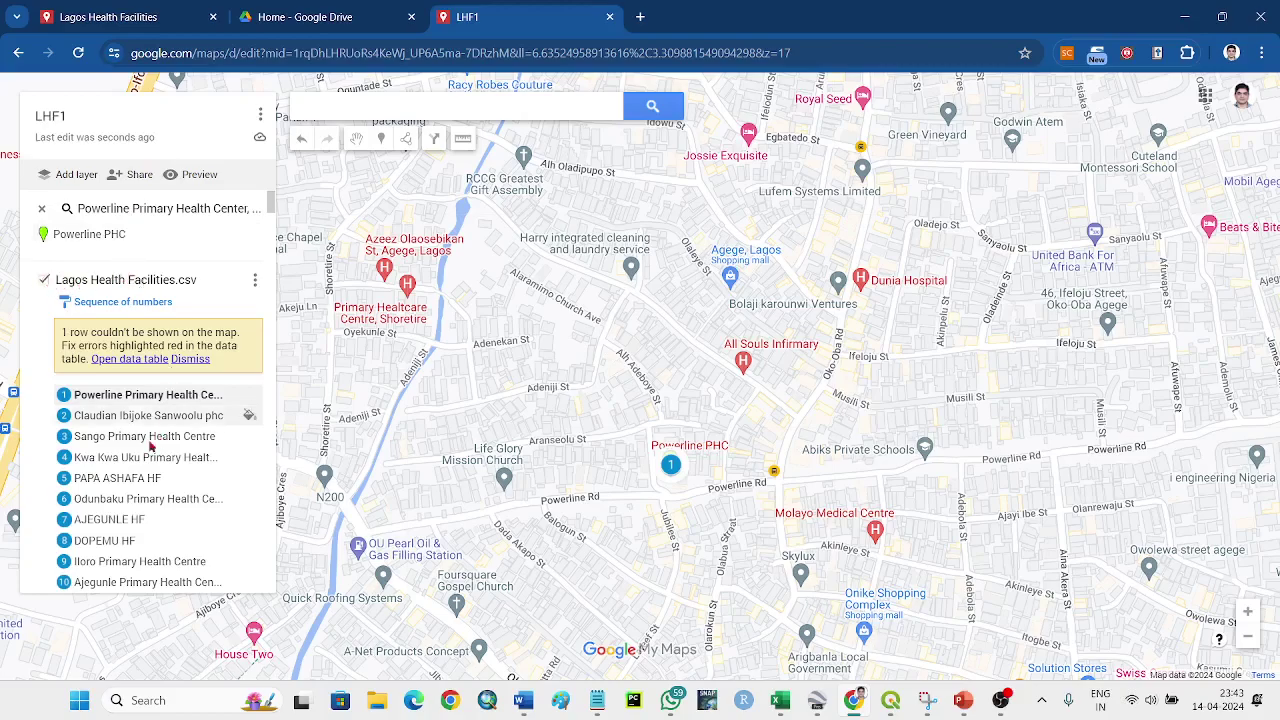
# Step: Skim the numbered facility list, then open the layer's data table and review the lat and long columns
pyautogui.moveTo(270, 203); pyautogui.dragTo(278, 97)
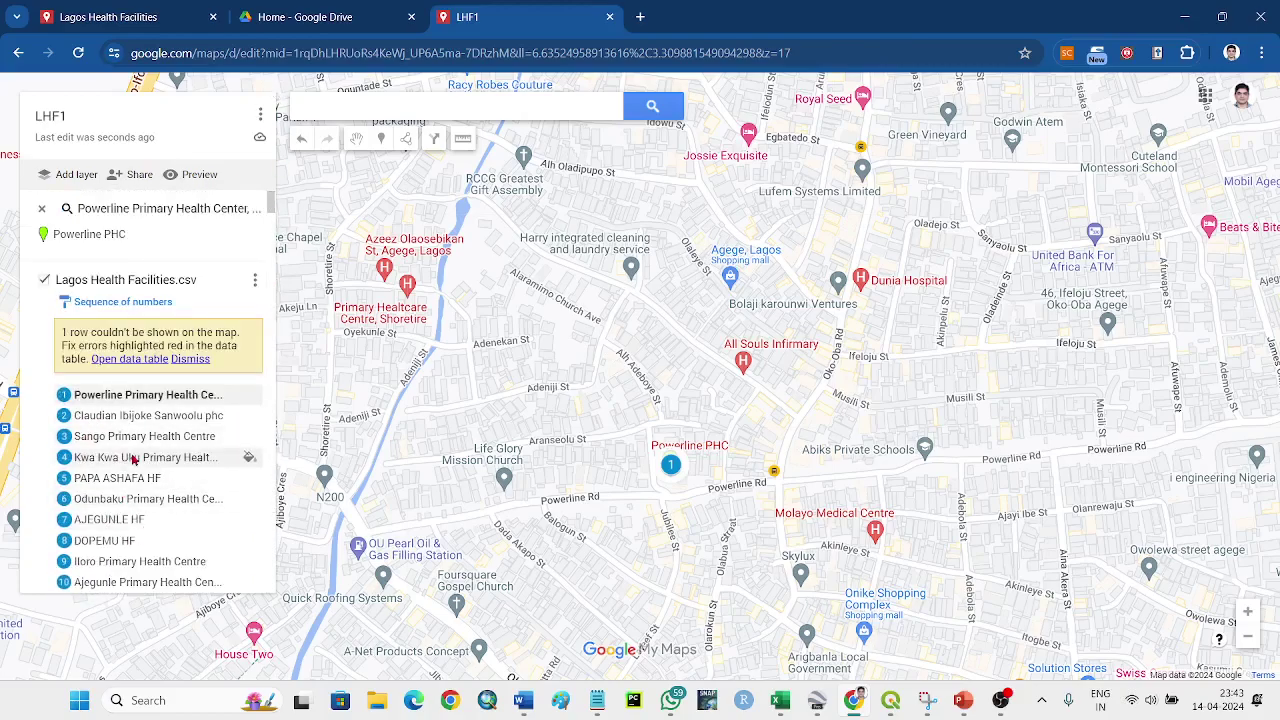
pyautogui.scroll(-8, 128, 456)
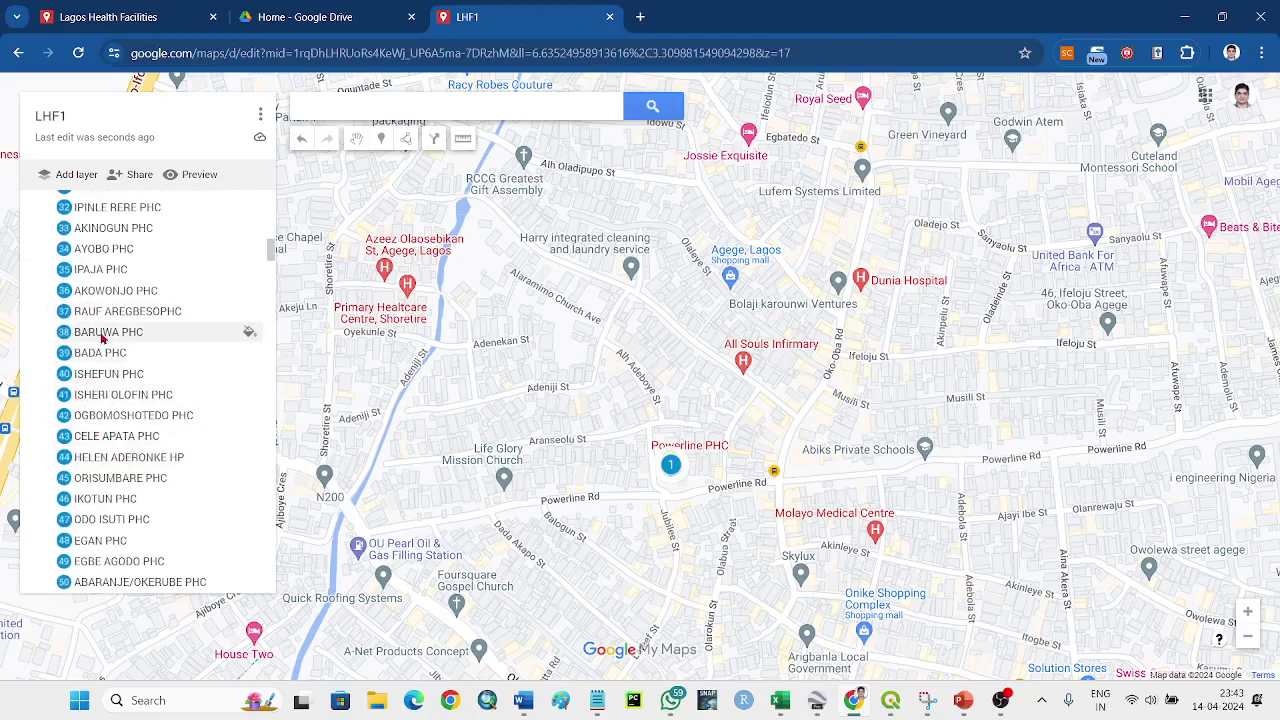
pyautogui.scroll(10, 108, 370)
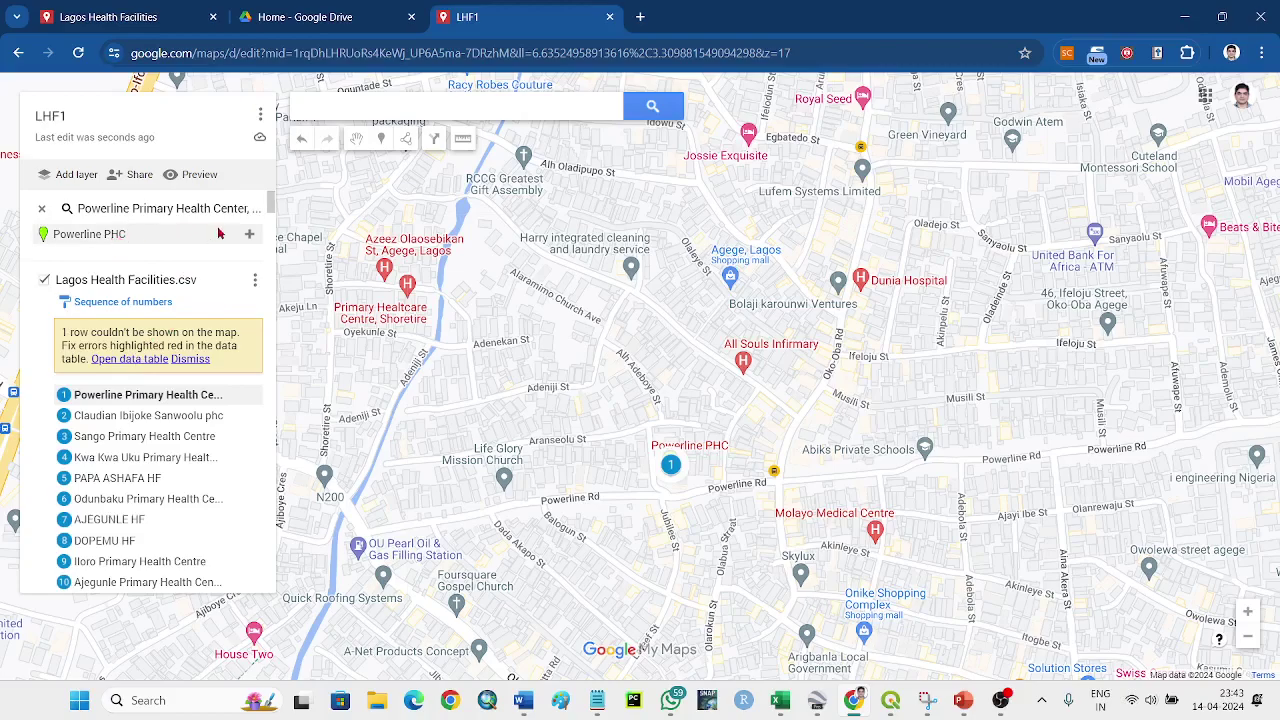
pyautogui.click(257, 282)
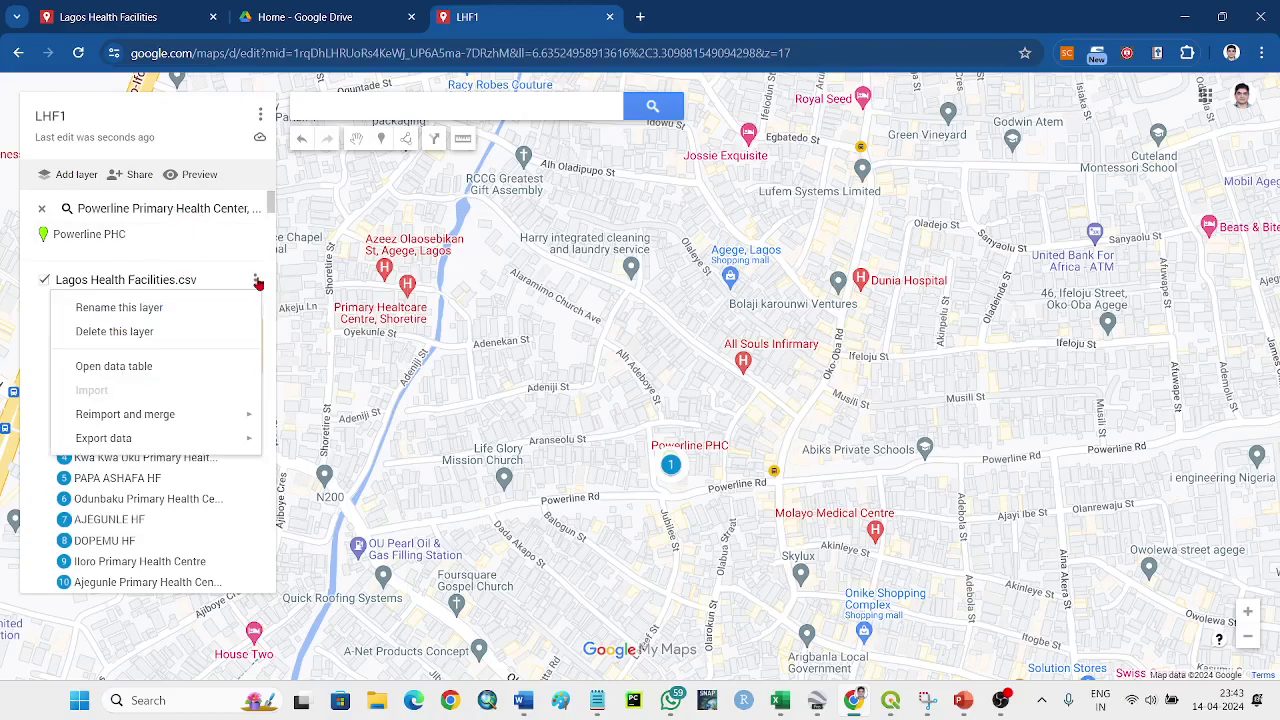
pyautogui.moveTo(196, 444)
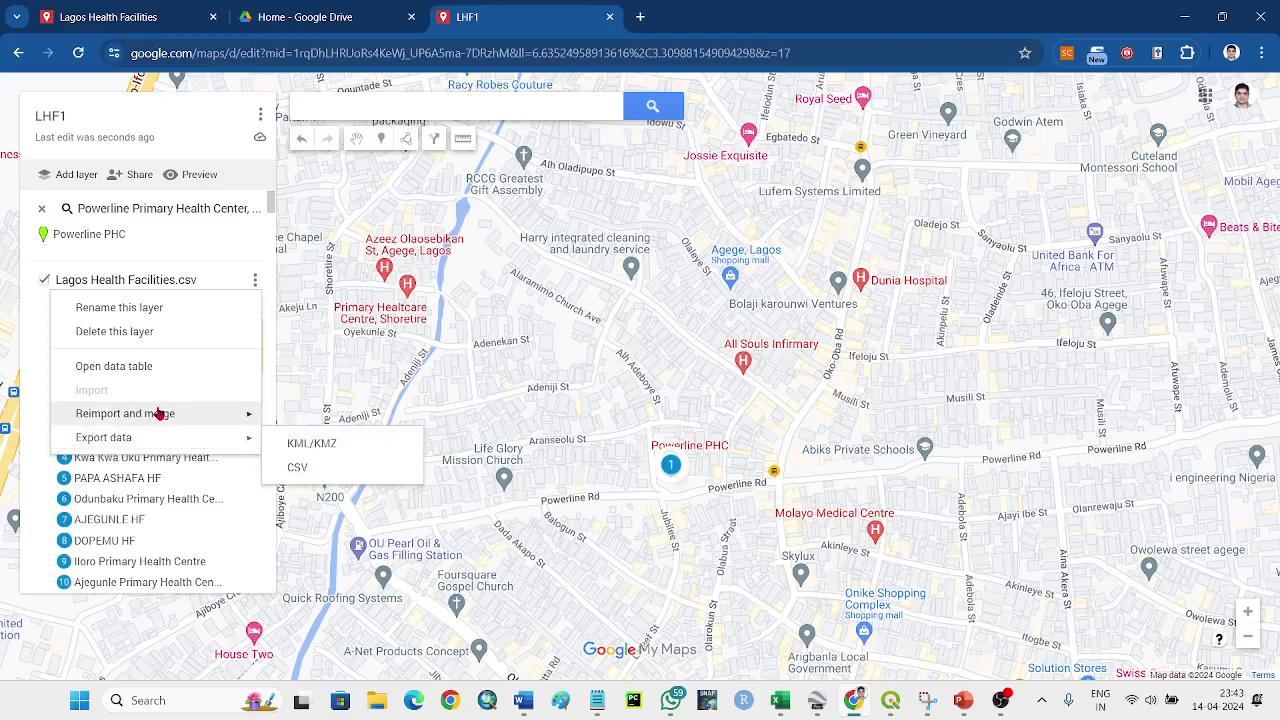
pyautogui.click(152, 370)
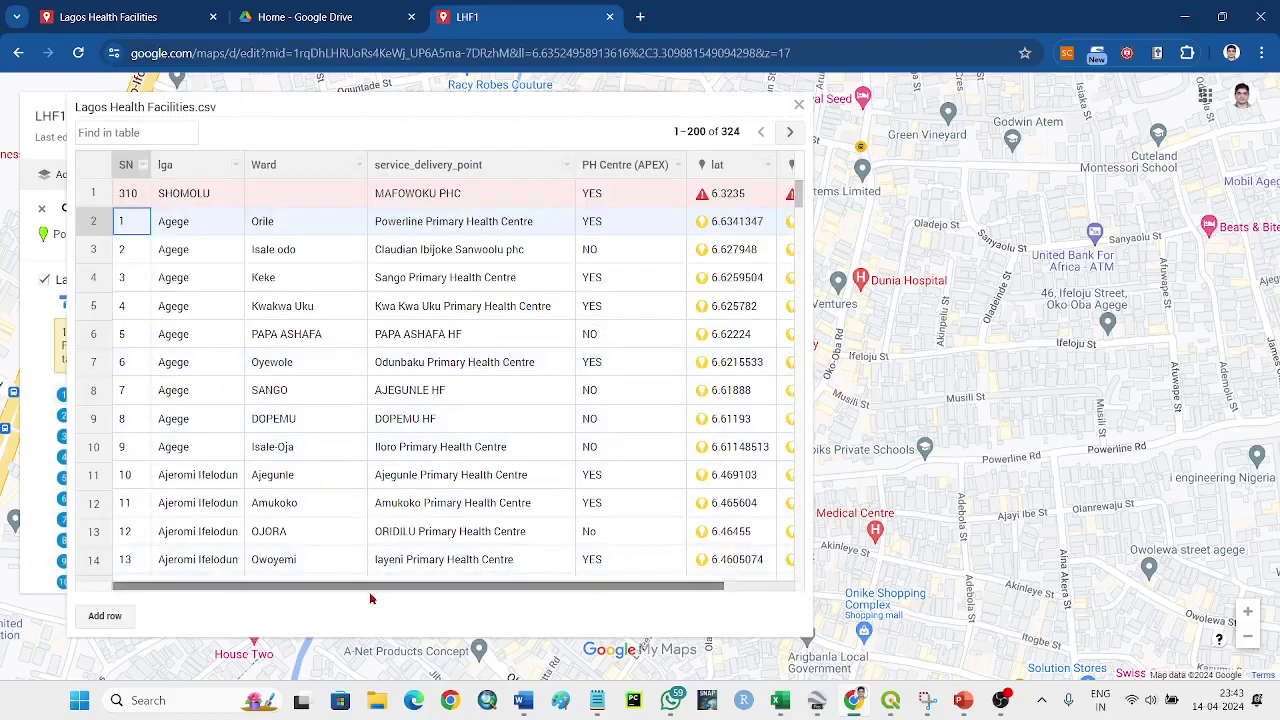
pyautogui.moveTo(371, 588); pyautogui.dragTo(588, 593)
pyautogui.hscroll(-5, 424, 556)
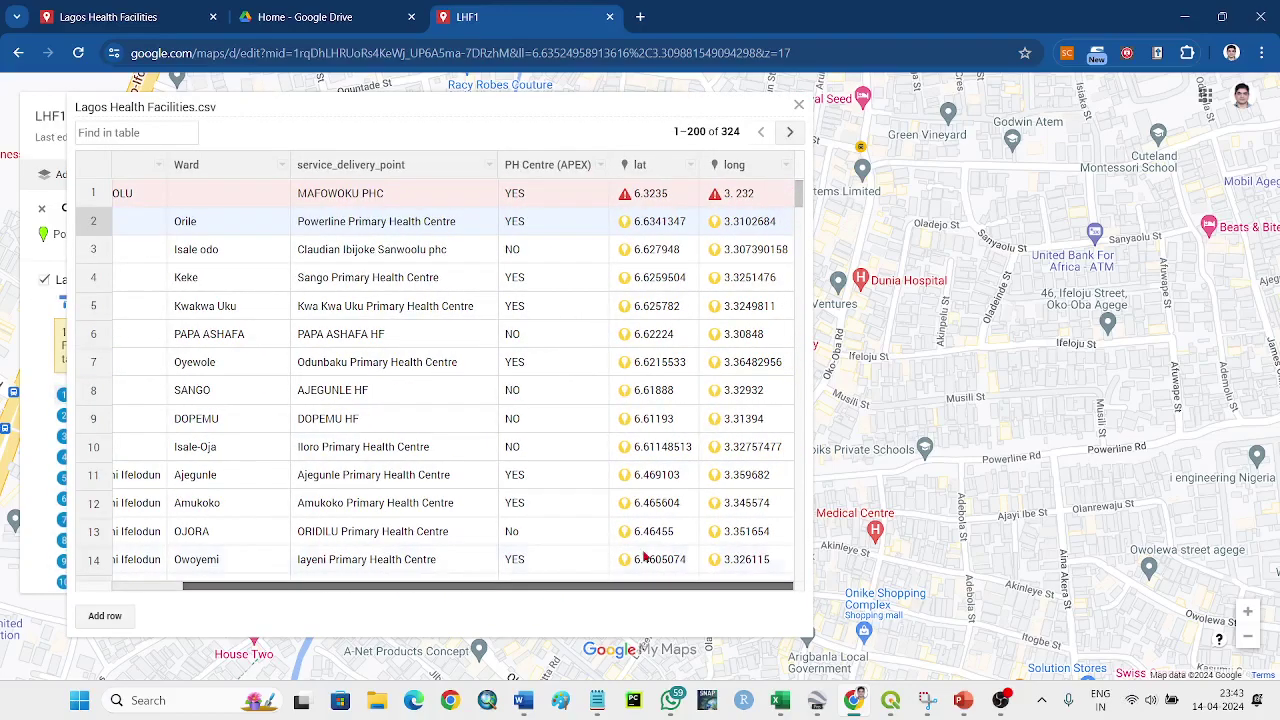
# Step: Close the data table and survey the spread of numbered facility markers from Lagos along the coast and around the lagoon
pyautogui.hscroll(5, 651, 554)
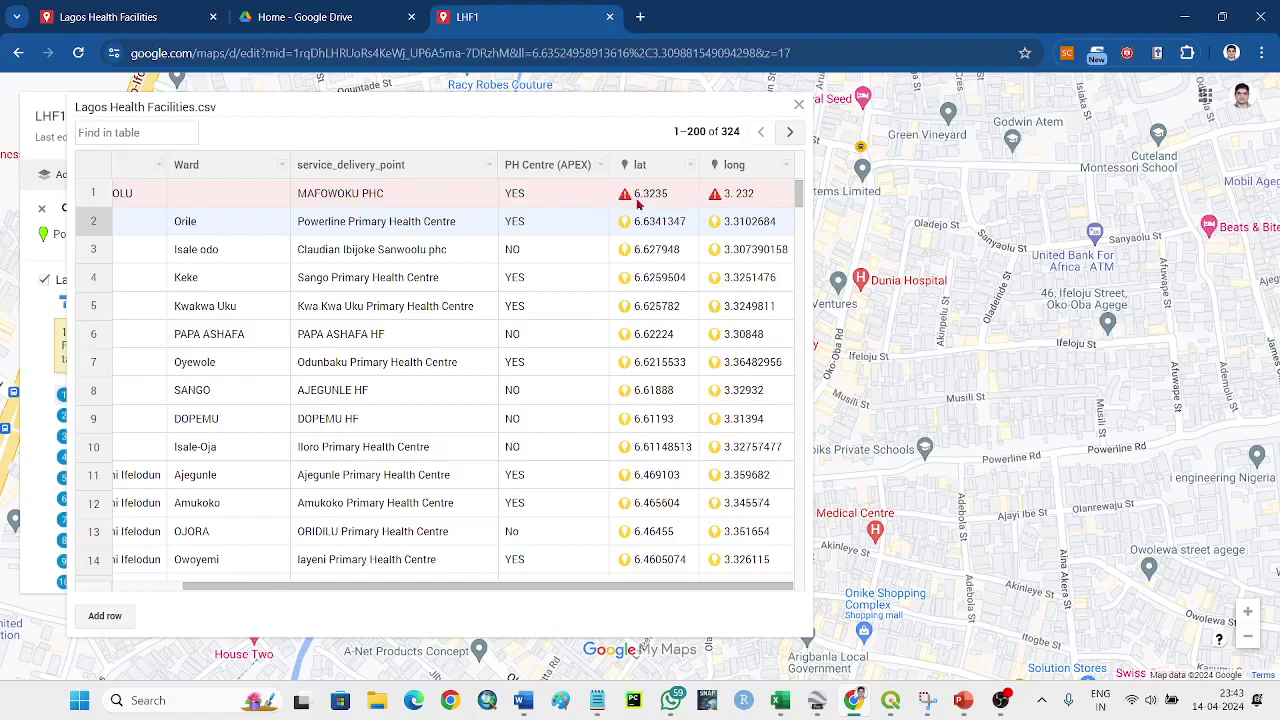
pyautogui.click(799, 105)
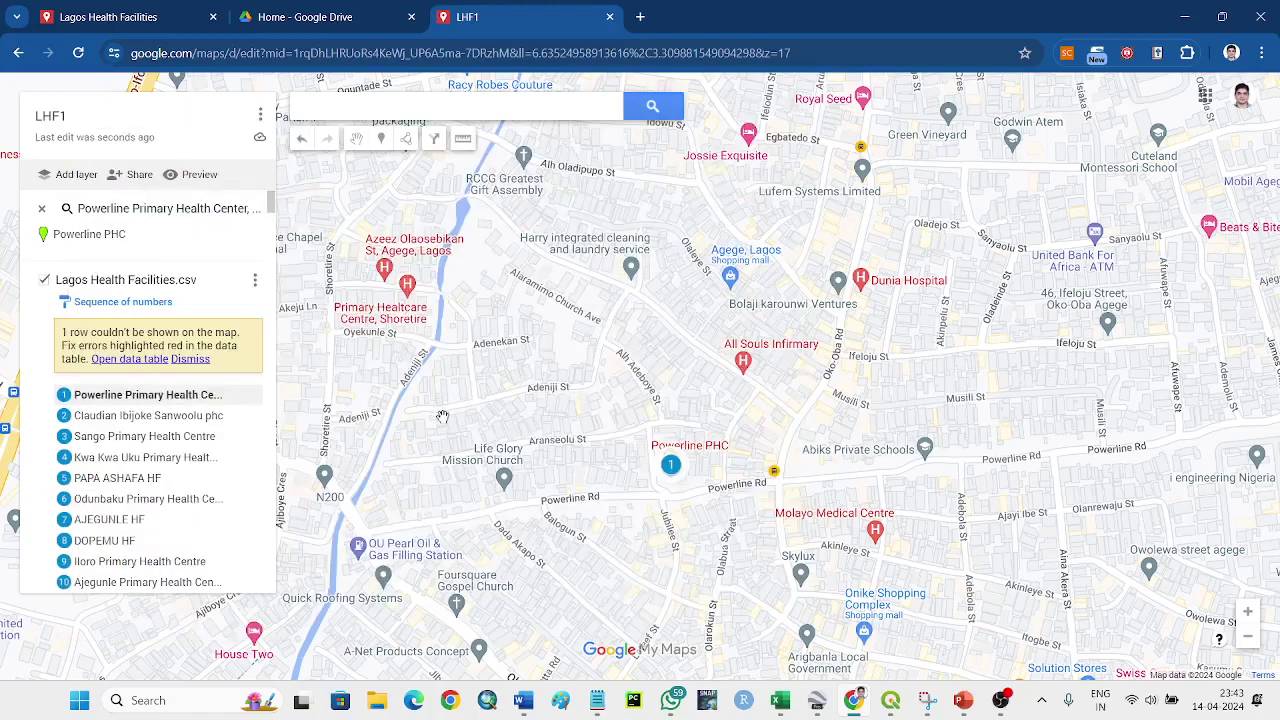
pyautogui.scroll(-4, 443, 416)
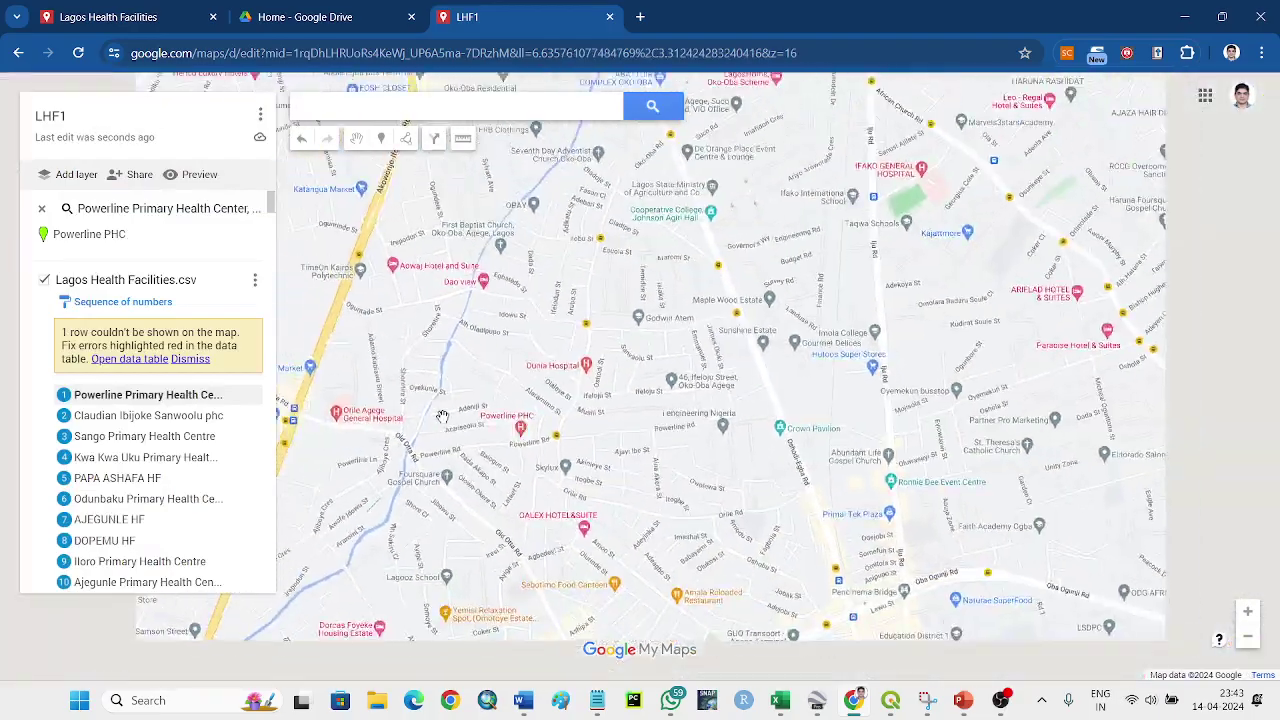
pyautogui.scroll(-2, 443, 416)
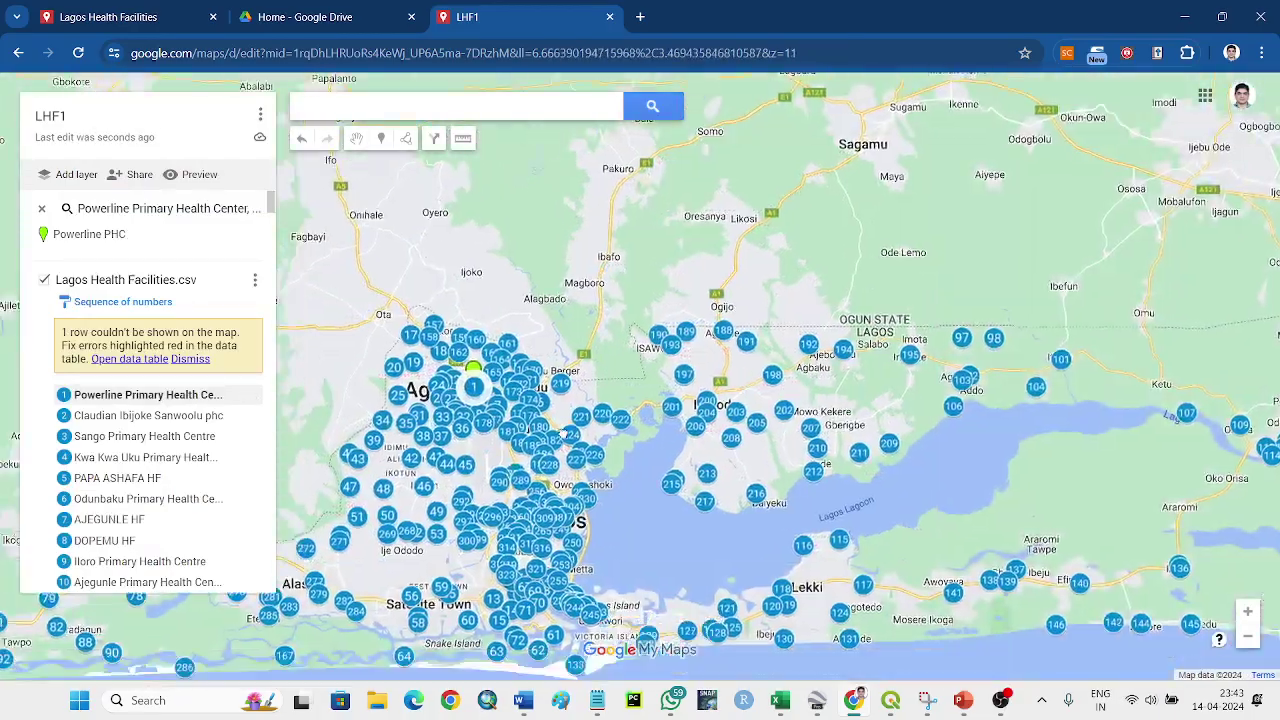
pyautogui.moveTo(443, 416); pyautogui.dragTo(571, 155)
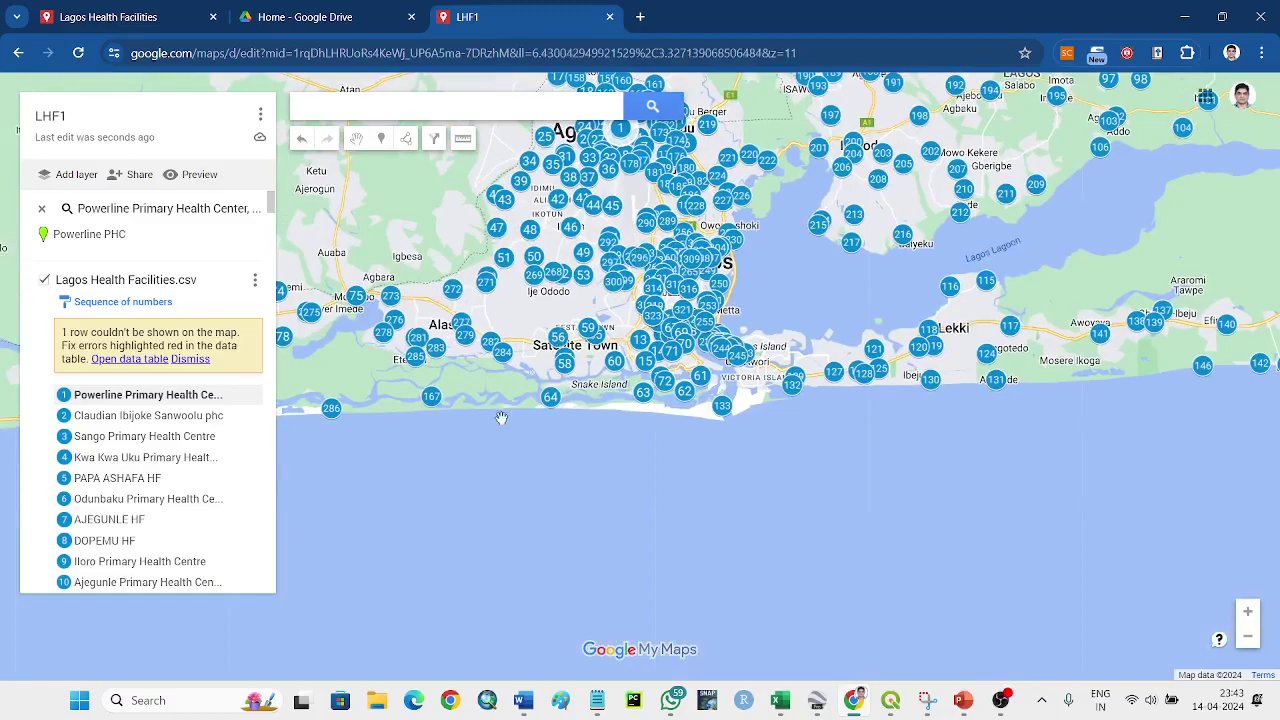
pyautogui.moveTo(503, 423); pyautogui.dragTo(831, 508)
pyautogui.moveTo(757, 396)
pyautogui.mouseDown()
pyautogui.moveTo(672, 525)
pyautogui.moveTo(677, 363)
pyautogui.mouseUp()
pyautogui.scroll(-2, 672, 525)
pyautogui.scroll(1, 700, 300)
pyautogui.moveTo(717, 294); pyautogui.dragTo(724, 420)
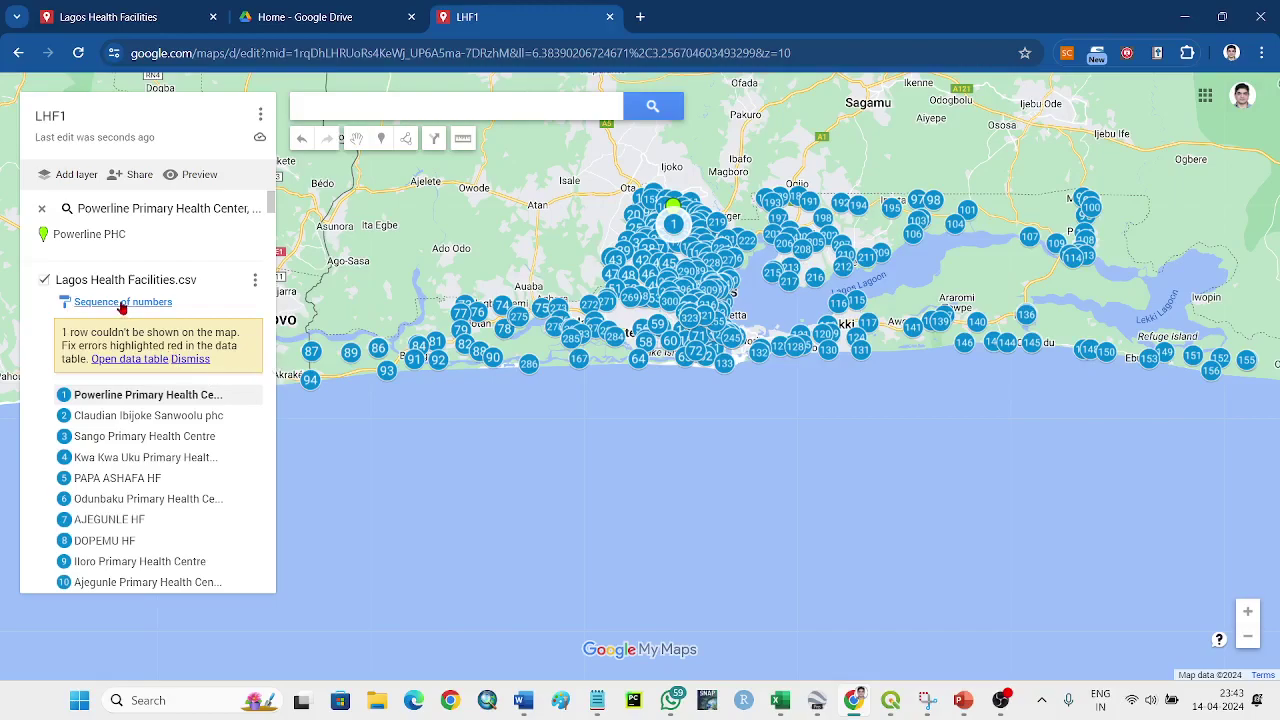
# Step: Reopen the layer's data table, widen it to show the long column, check the MAFOWOKU PHC row's coordinates, and close the table
pyautogui.click(255, 281)
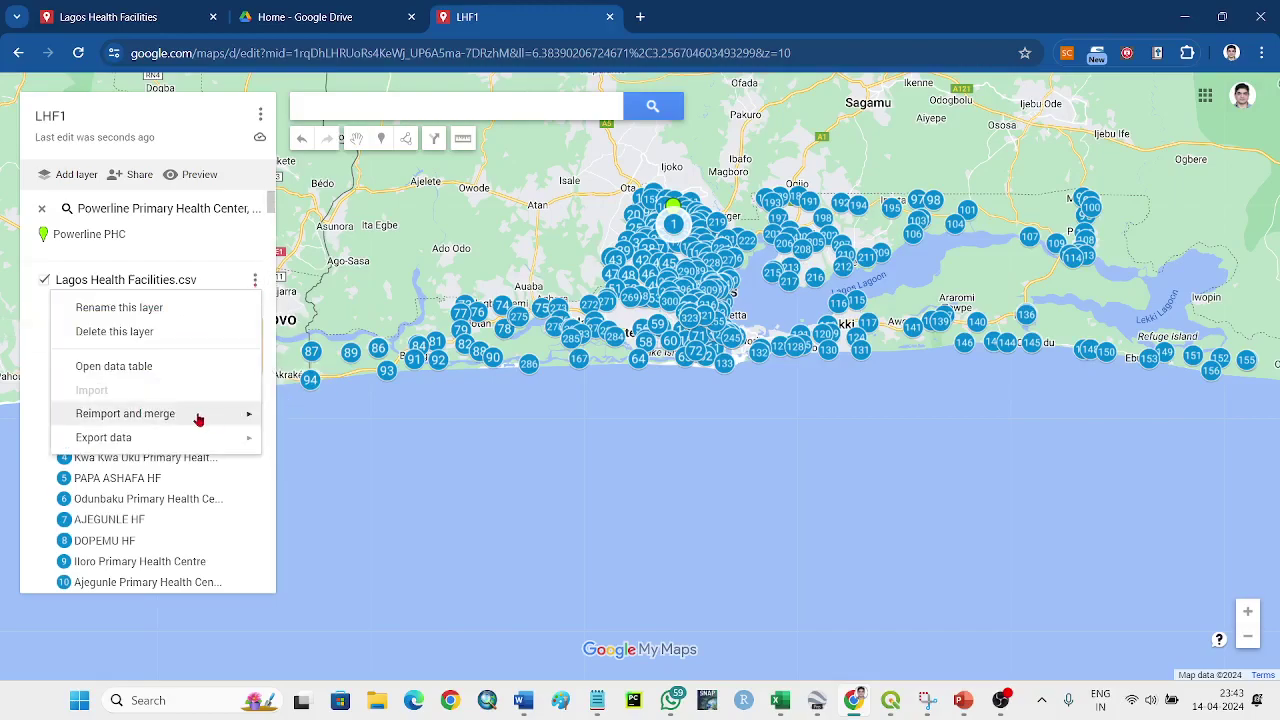
pyautogui.click(113, 366)
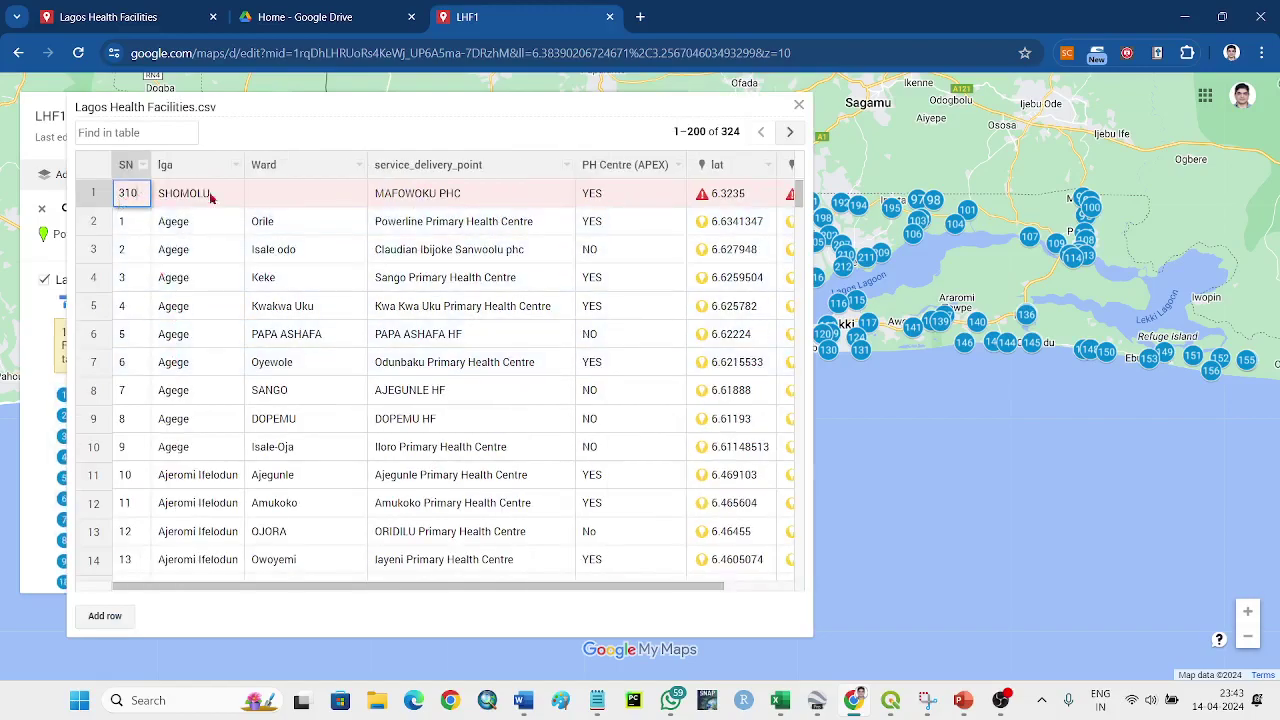
pyautogui.click(252, 192)
pyautogui.click(723, 192)
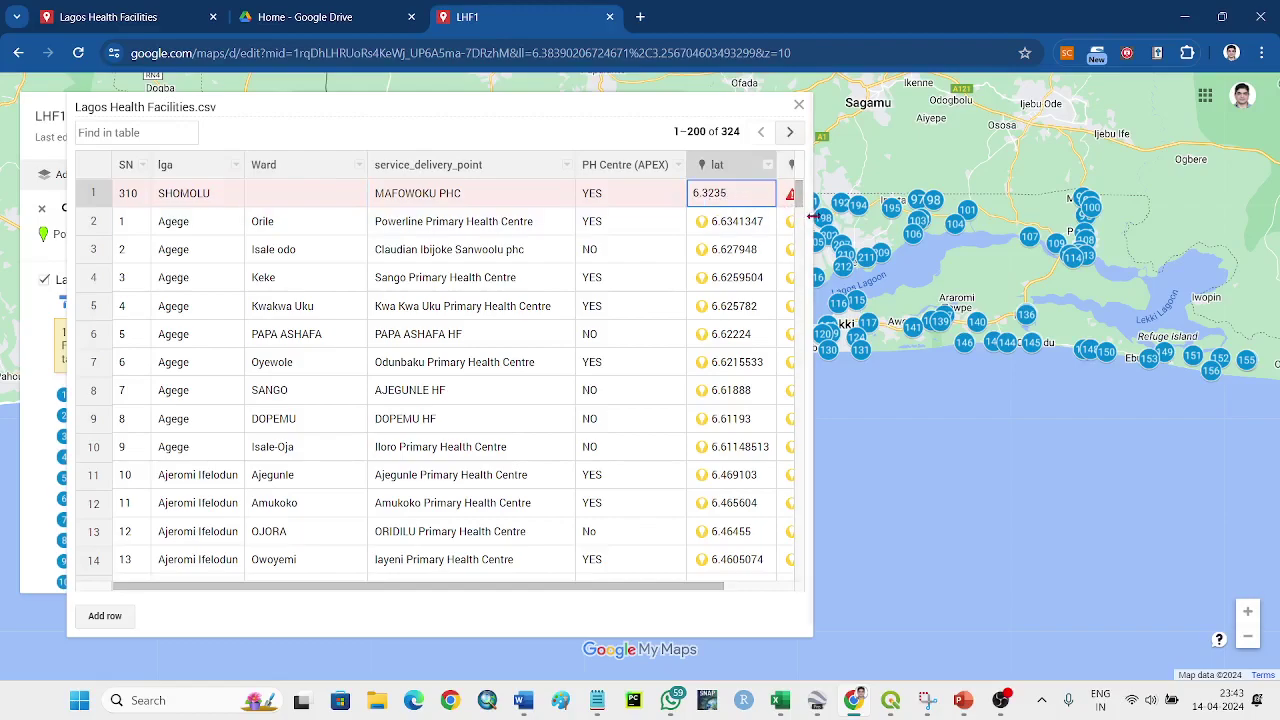
pyautogui.moveTo(820, 220); pyautogui.dragTo(928, 241)
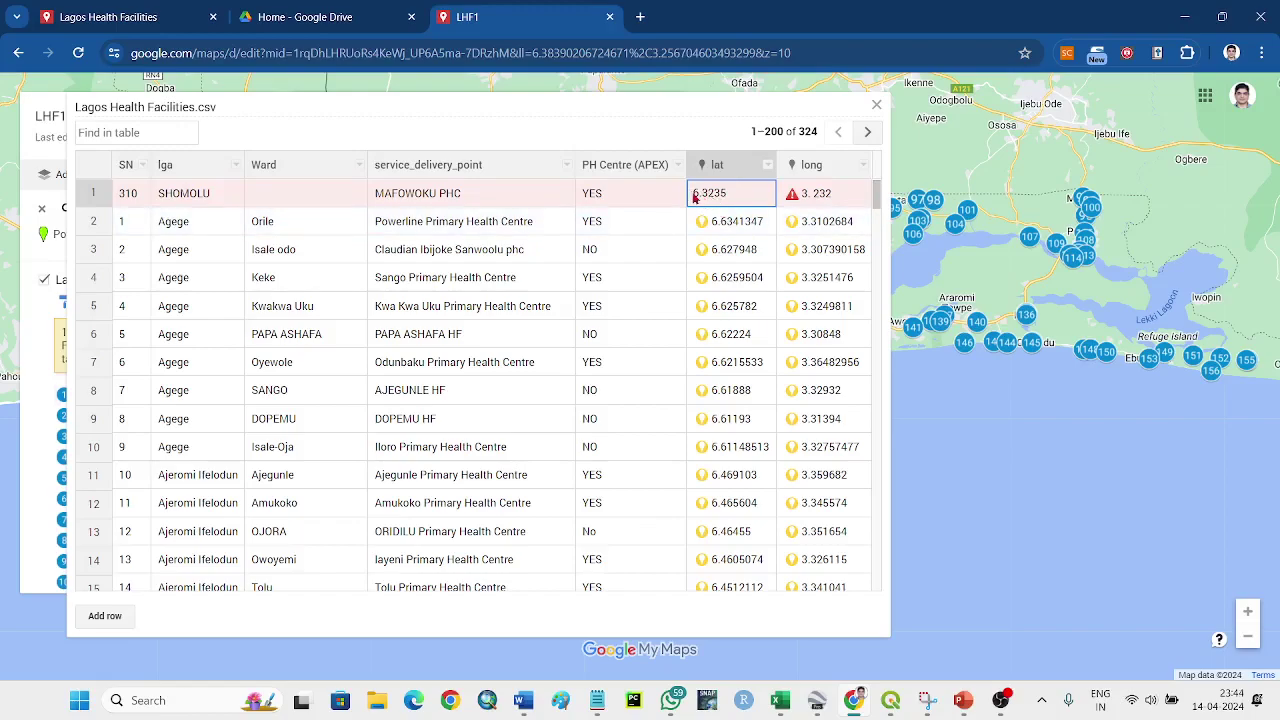
pyautogui.click(168, 197)
pyautogui.click(877, 106)
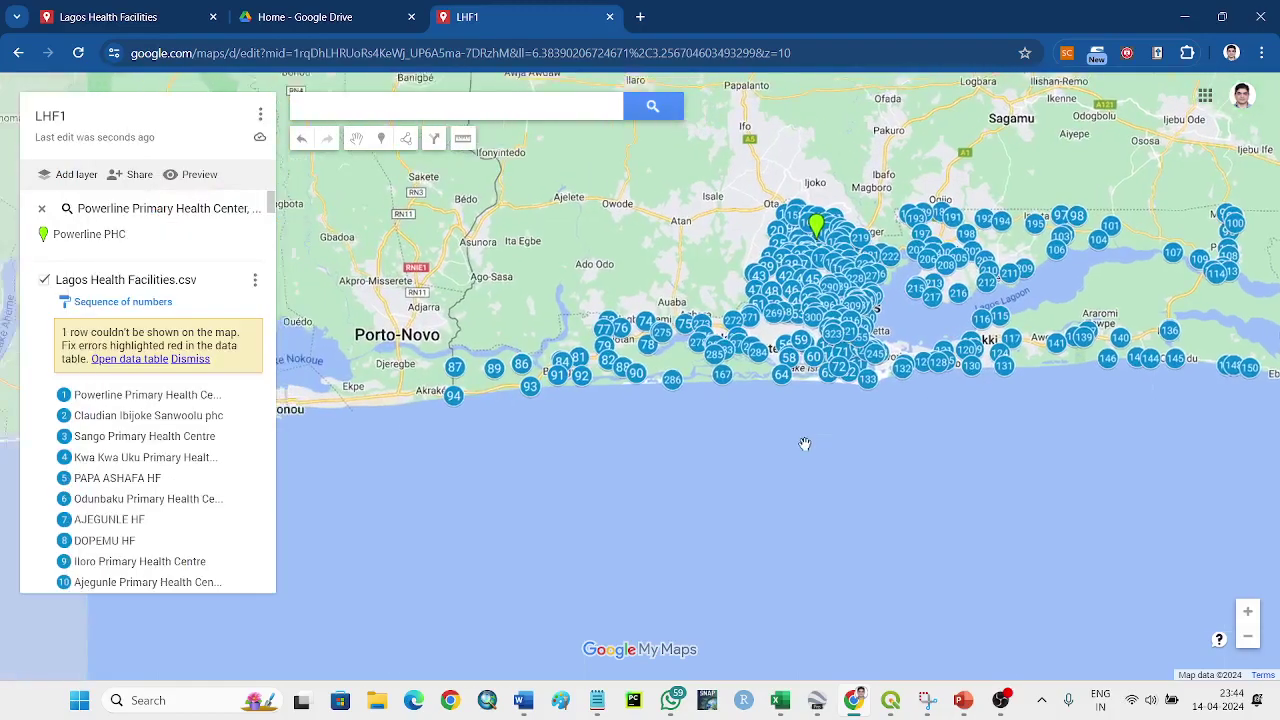
# Step: Examine the facility marker clusters around central Lagos, Satellite Town and Victoria Island at closer range
pyautogui.scroll(-1, 799, 442)
pyautogui.scroll(2, 766, 392)
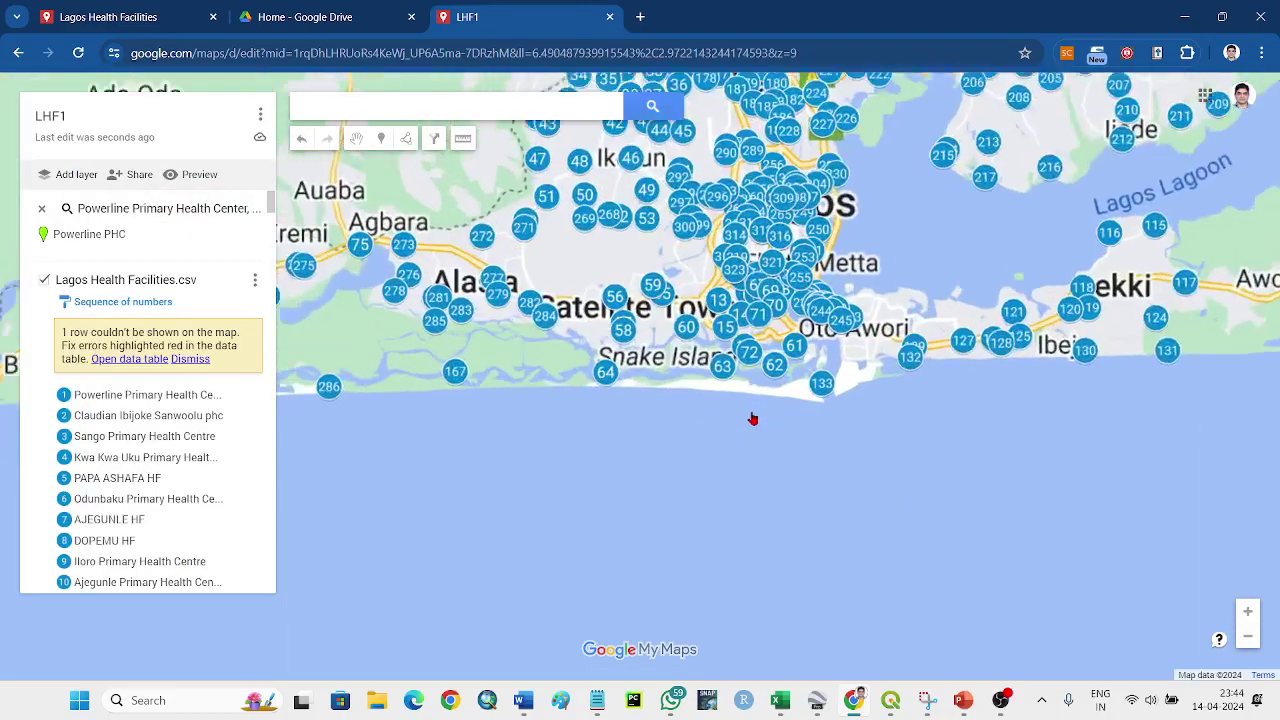
pyautogui.scroll(1, 753, 418)
pyautogui.moveTo(760, 300); pyautogui.dragTo(835, 575)
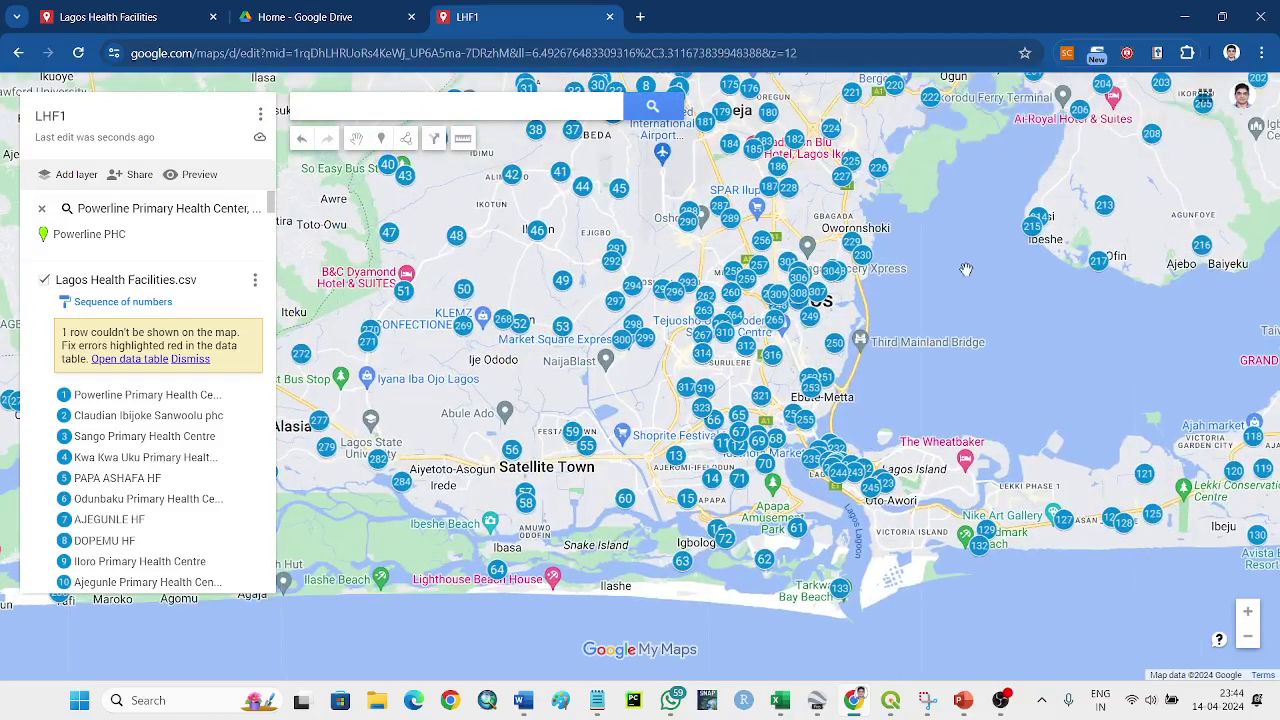
pyautogui.scroll(-2, 966, 270)
pyautogui.scroll(1, 655, 271)
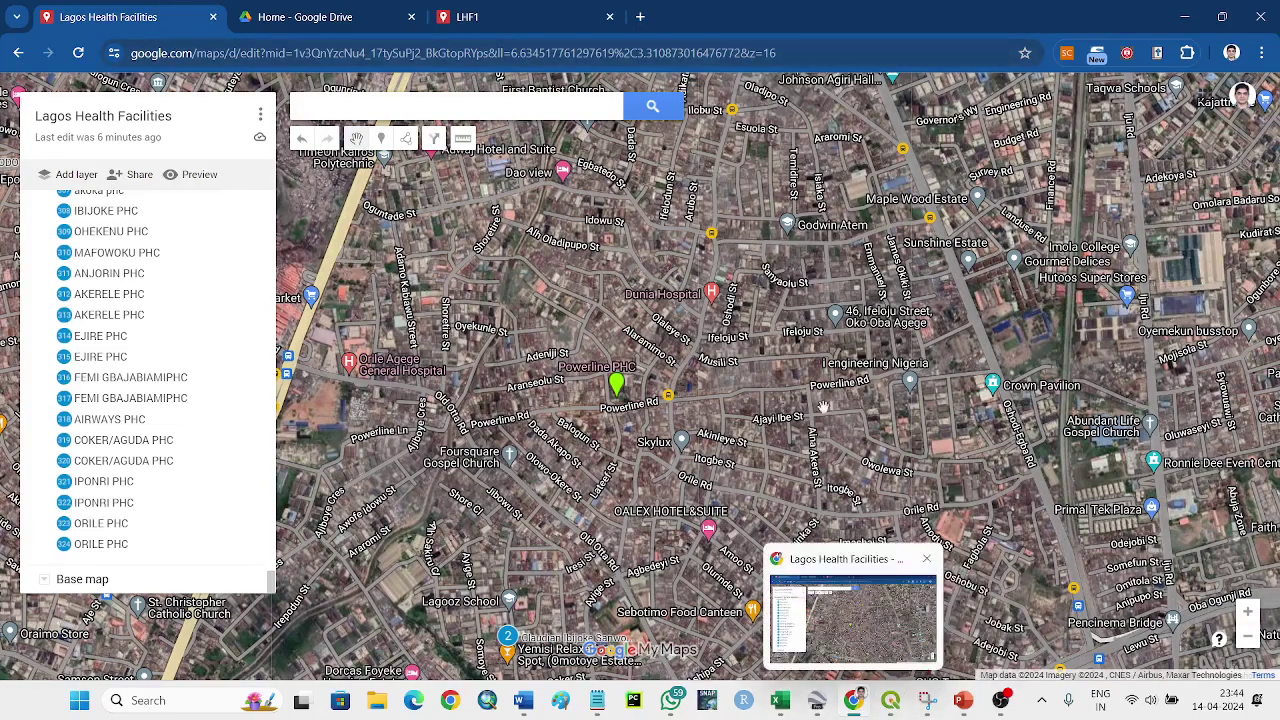
# Step: In the original Lagos Health Facilities map, compare marker 1's position near Ogba with the green Powerline PHC search result in Agege
pyautogui.moveTo(712, 404); pyautogui.dragTo(535, 404)
pyautogui.scroll(-2, 597, 388)
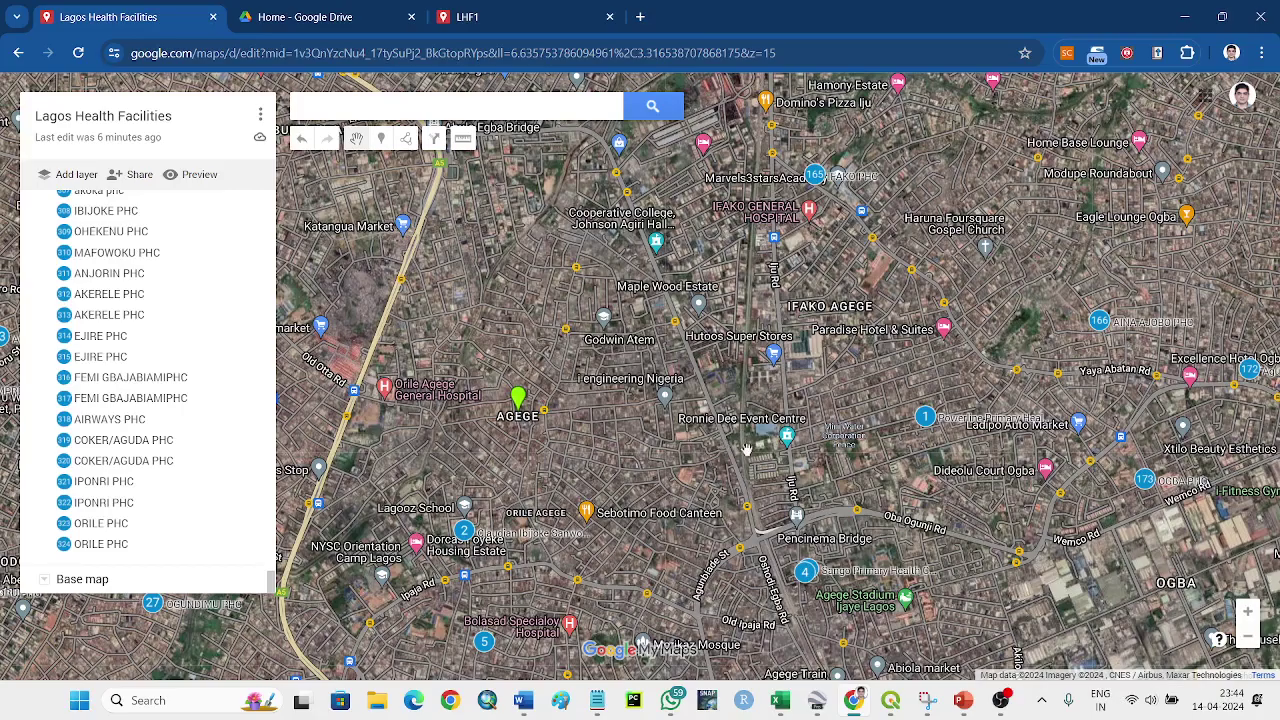
pyautogui.moveTo(711, 448); pyautogui.dragTo(711, 412)
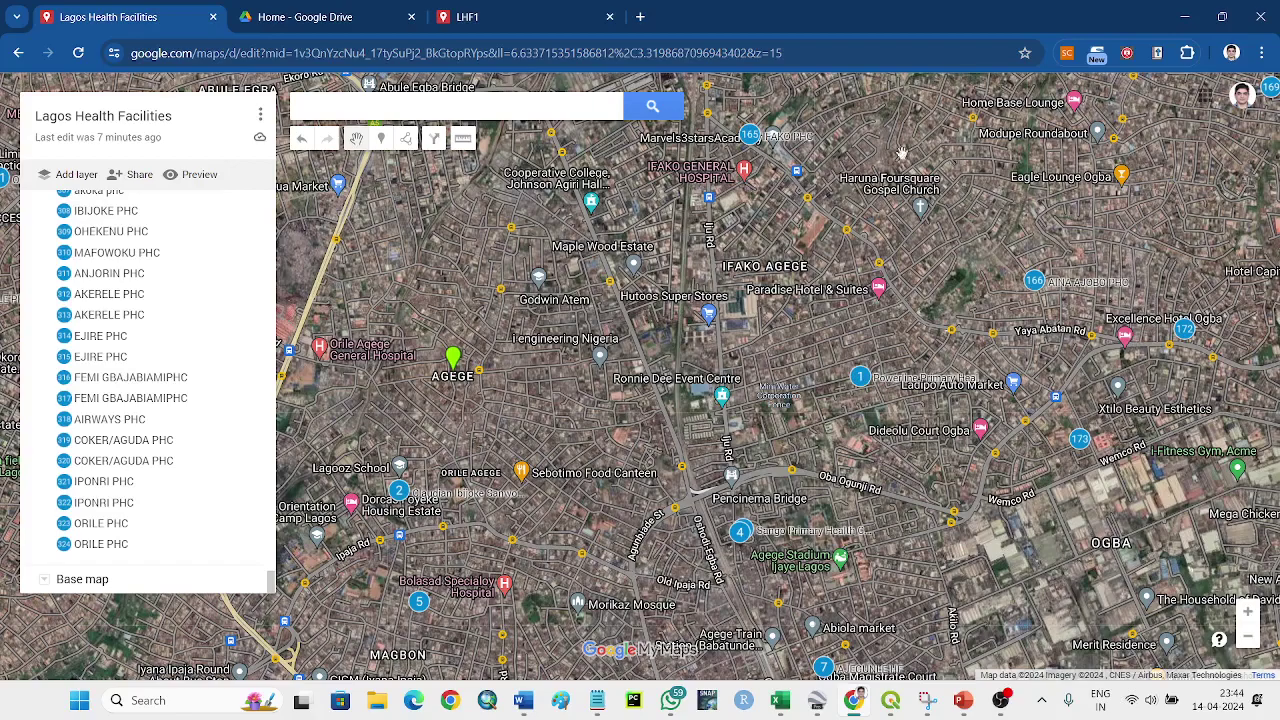
pyautogui.moveTo(874, 153); pyautogui.dragTo(674, 191)
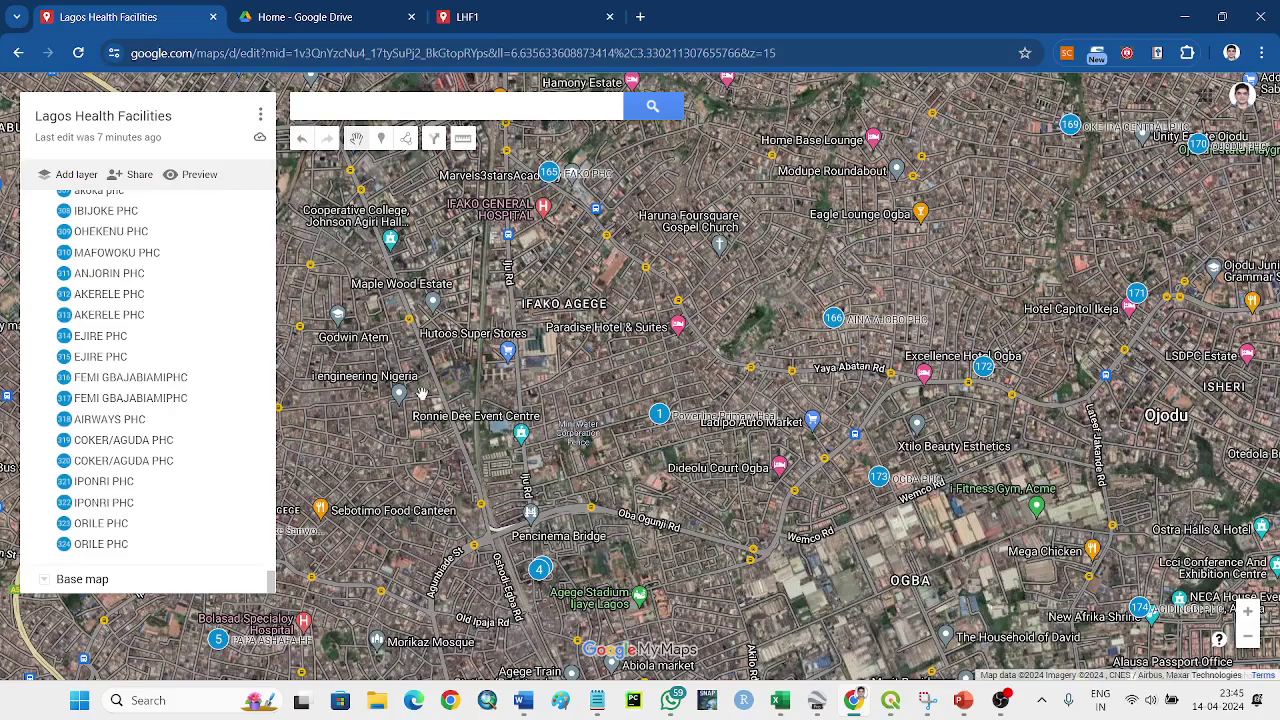
pyautogui.moveTo(420, 394); pyautogui.dragTo(539, 396)
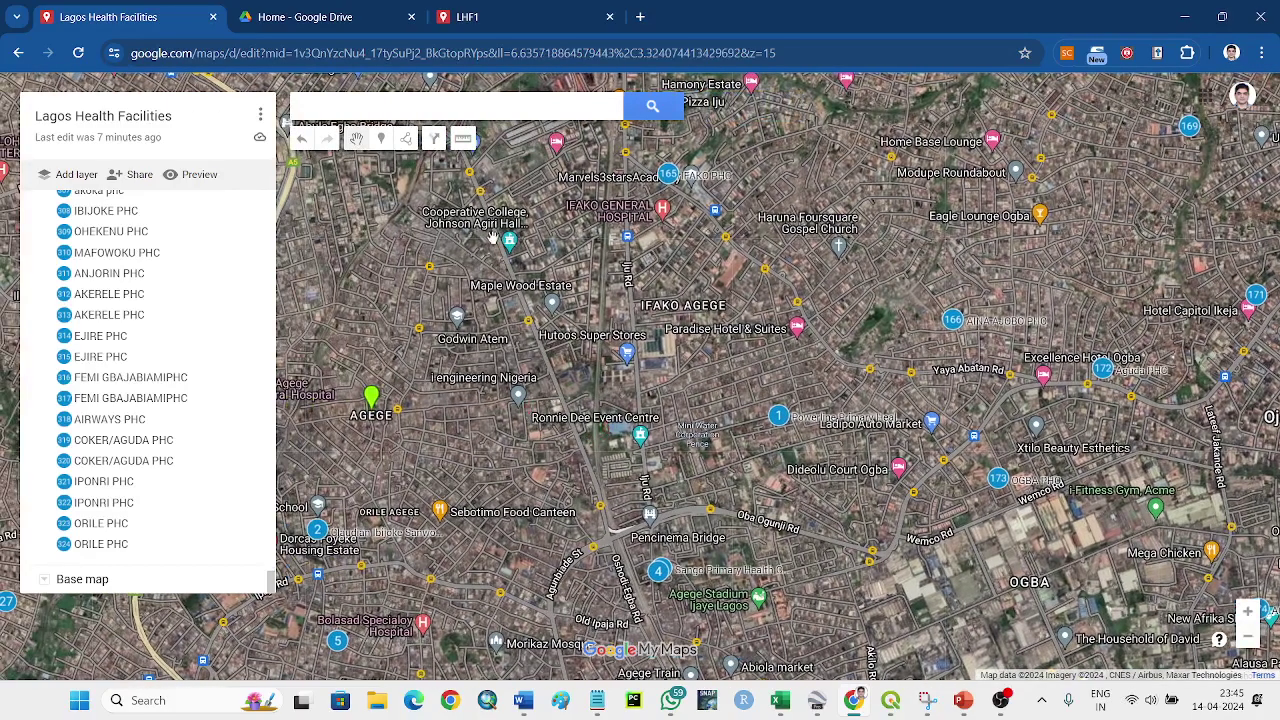
pyautogui.moveTo(427, 296); pyautogui.dragTo(534, 297)
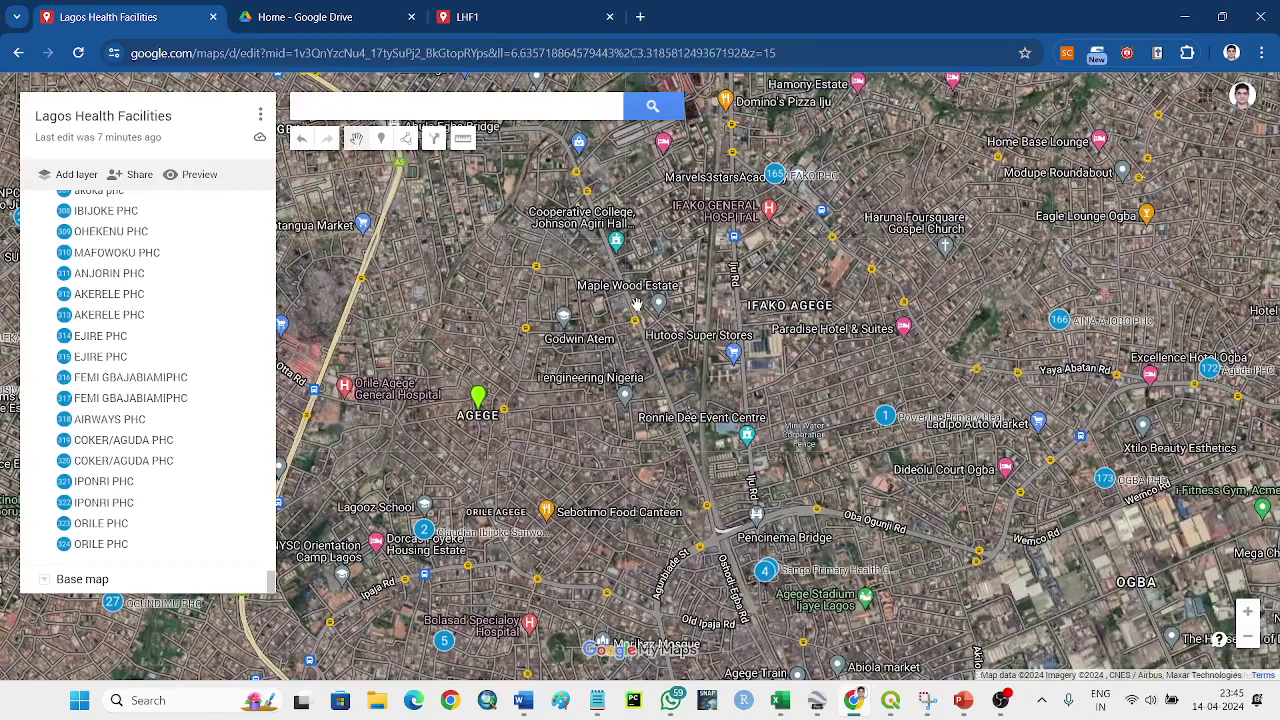